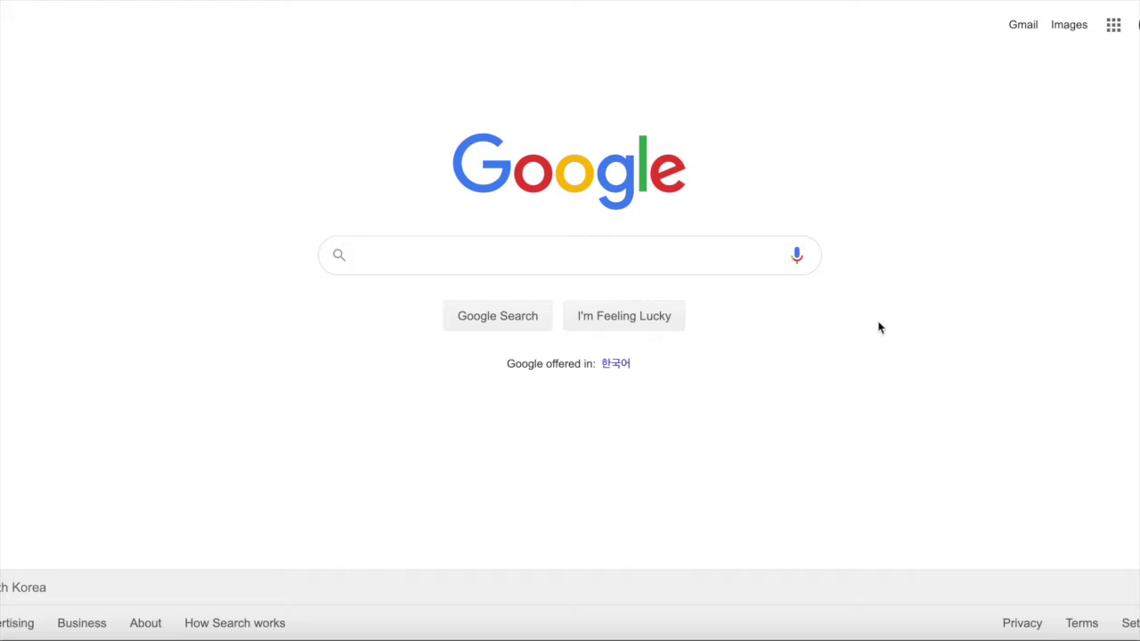
# Search Google for 'zoom', trimming the query back once, and open the first zoom.us result
pyautogui.write('zoom')
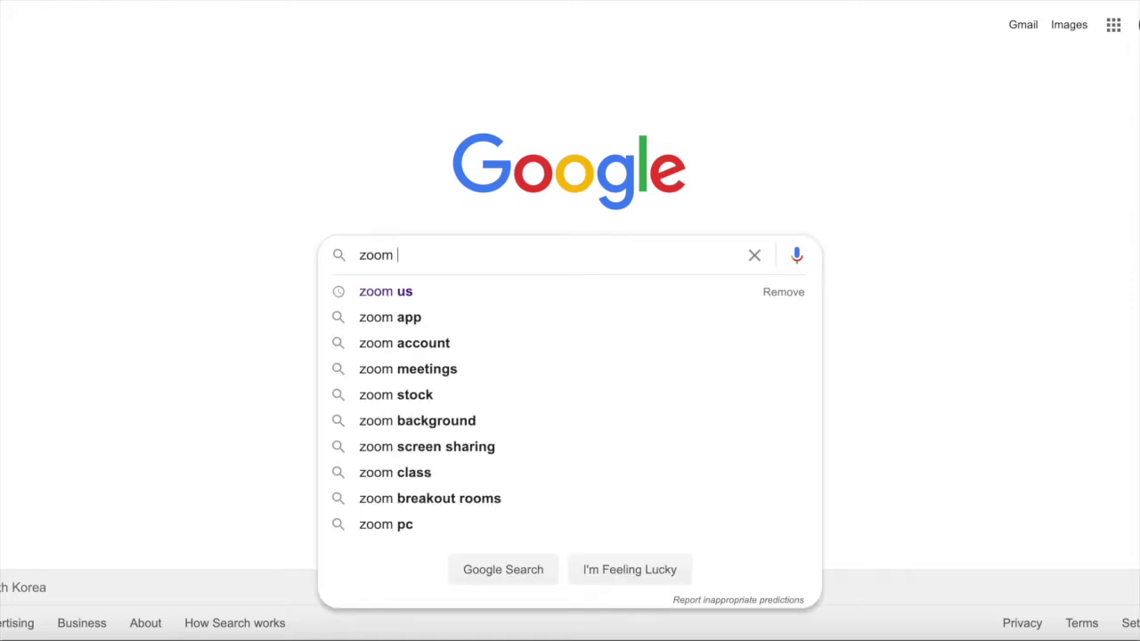
pyautogui.click(541, 291)
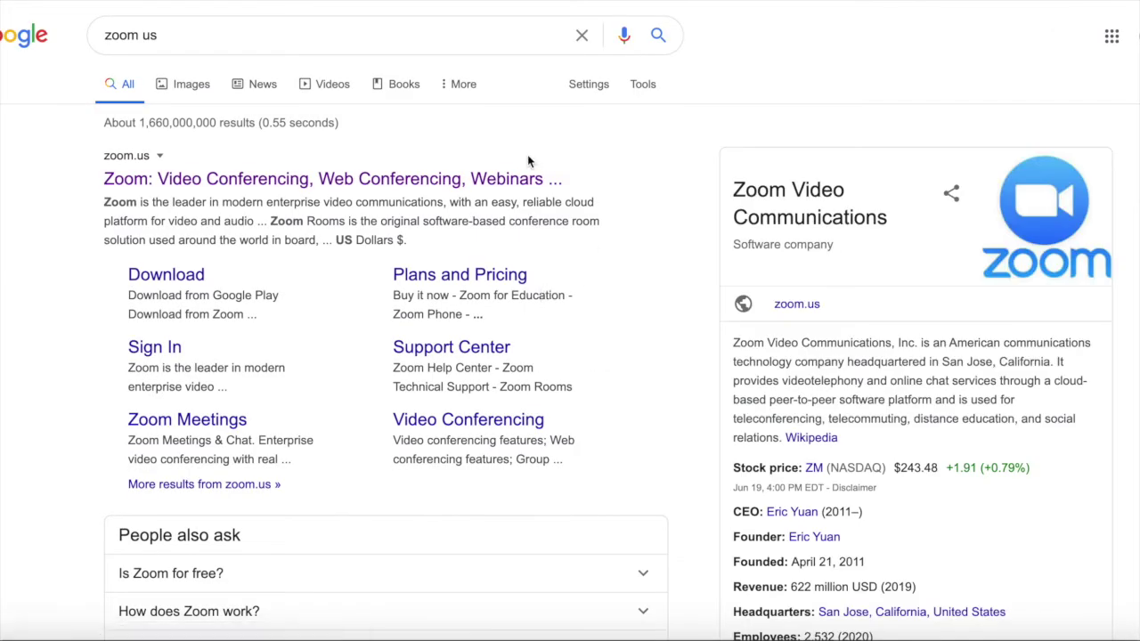
pyautogui.click(319, 34)
pyautogui.press('BackSpace')
pyautogui.press('BackSpace')
pyautogui.press('BackSpace')
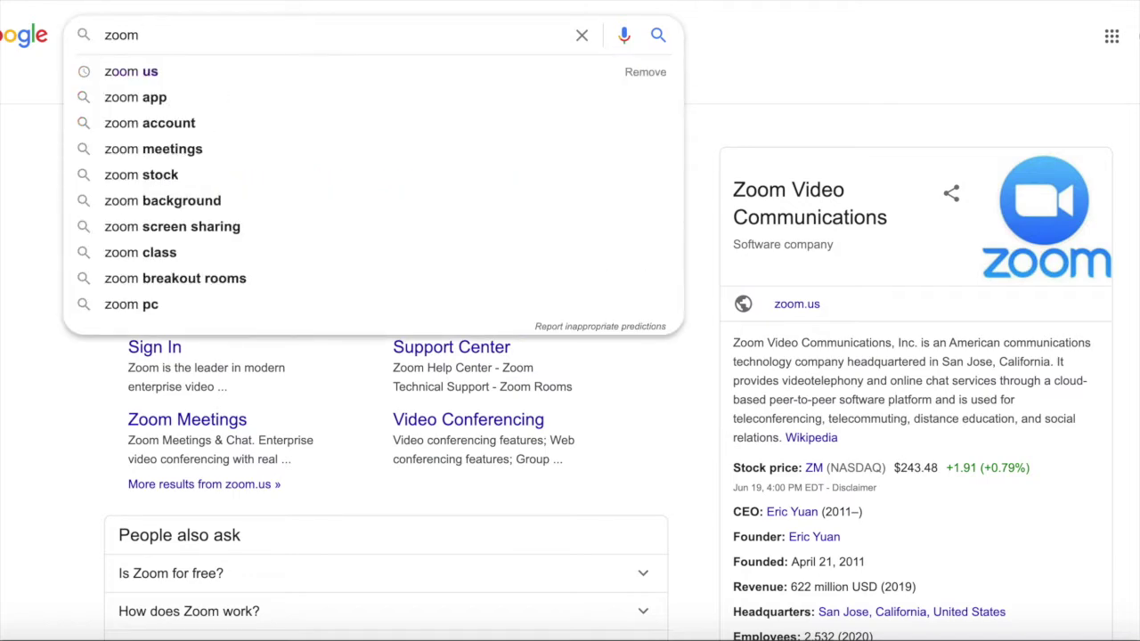
pyautogui.press('Return')
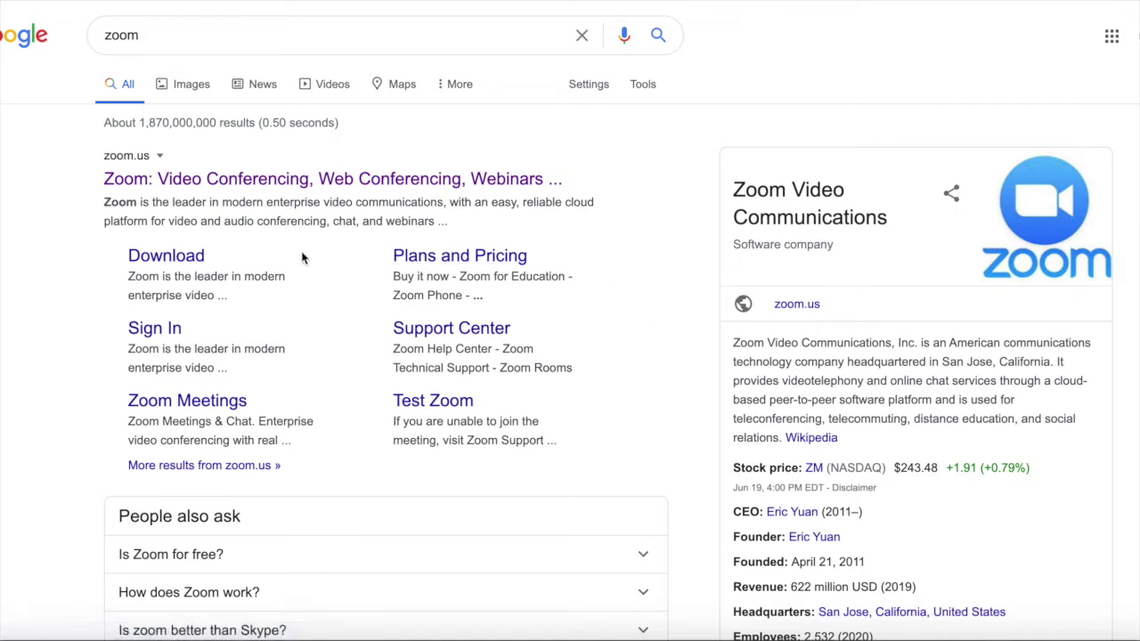
pyautogui.click(433, 192)
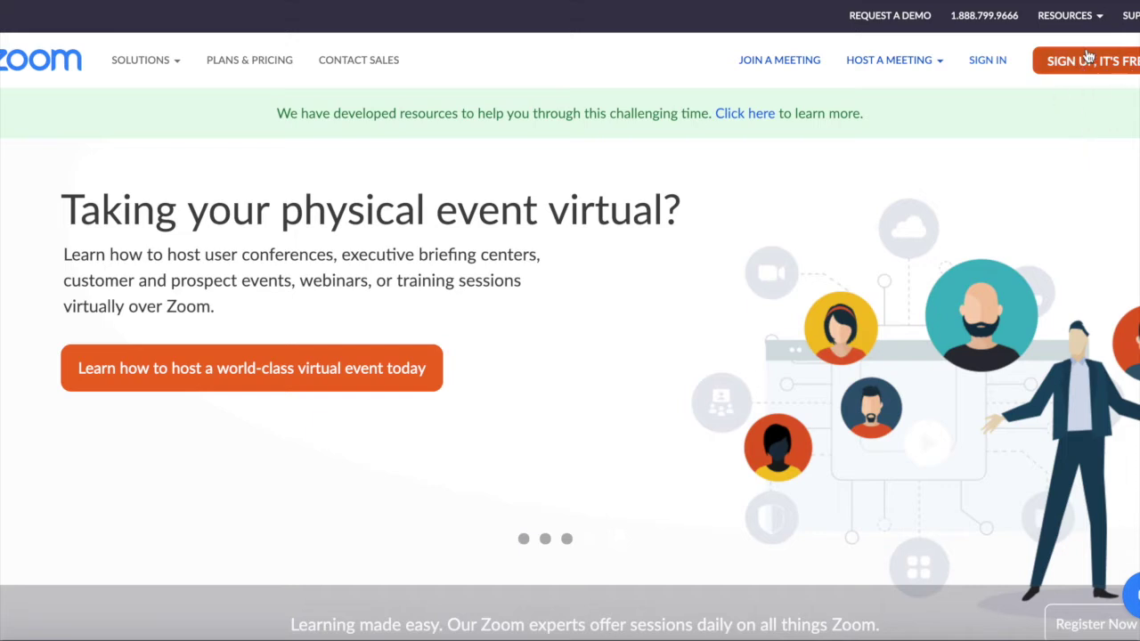
# Start the free sign-up and submit a date of birth of Jan 1, 1980
pyautogui.click(1093, 68)
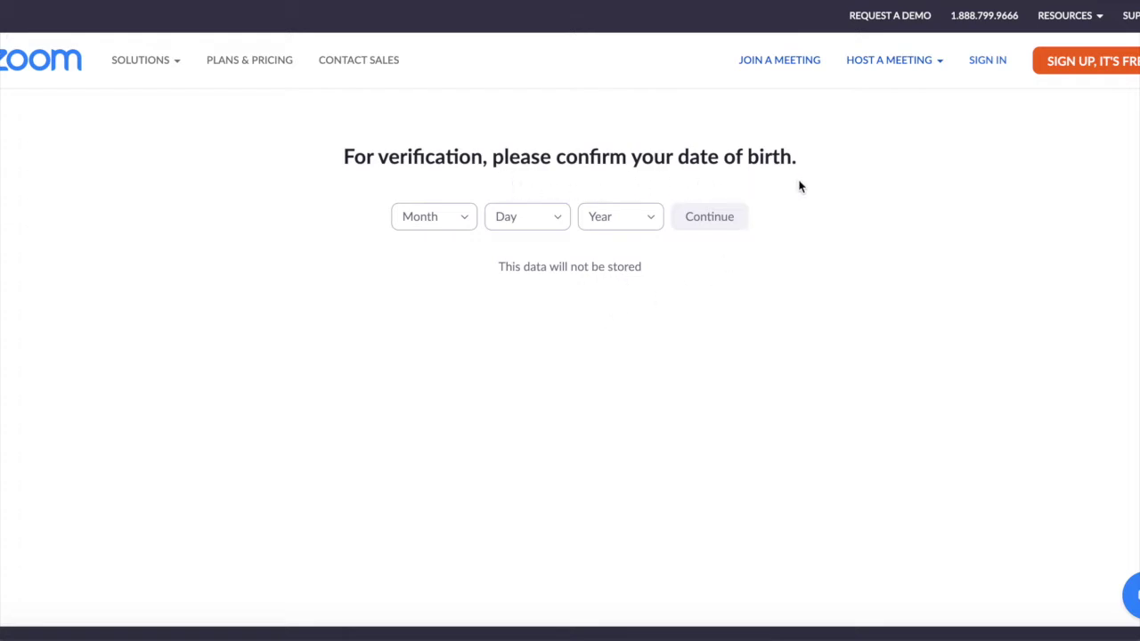
pyautogui.click(453, 221)
pyautogui.click(436, 257)
pyautogui.click(539, 223)
pyautogui.click(540, 257)
pyautogui.click(640, 224)
pyautogui.scroll(-10, 632, 393)
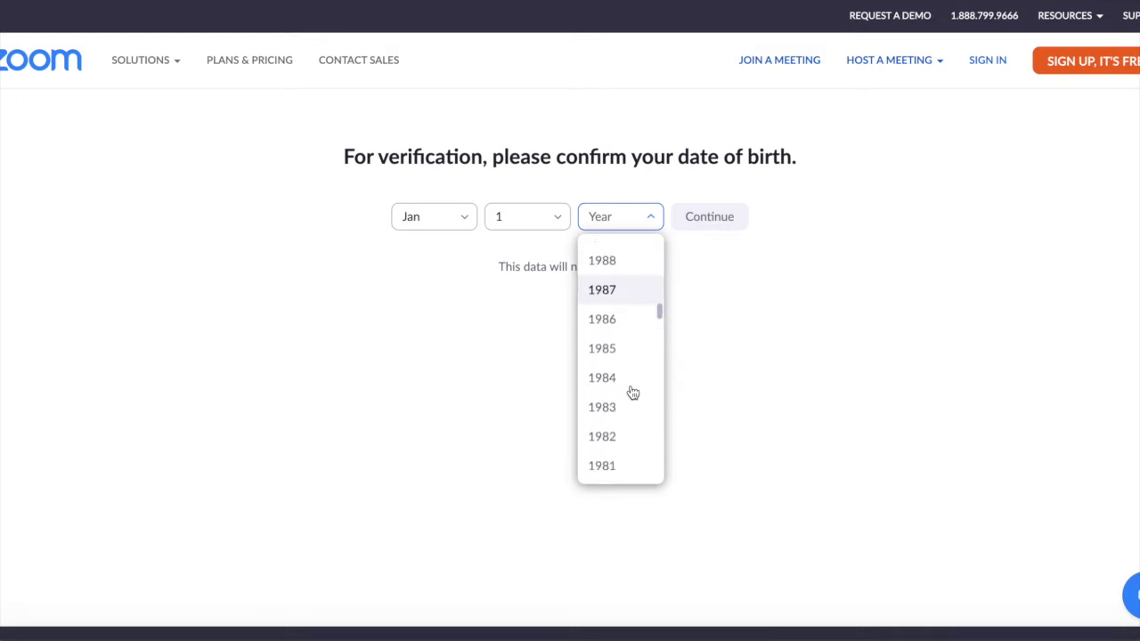
pyautogui.scroll(-2, 631, 392)
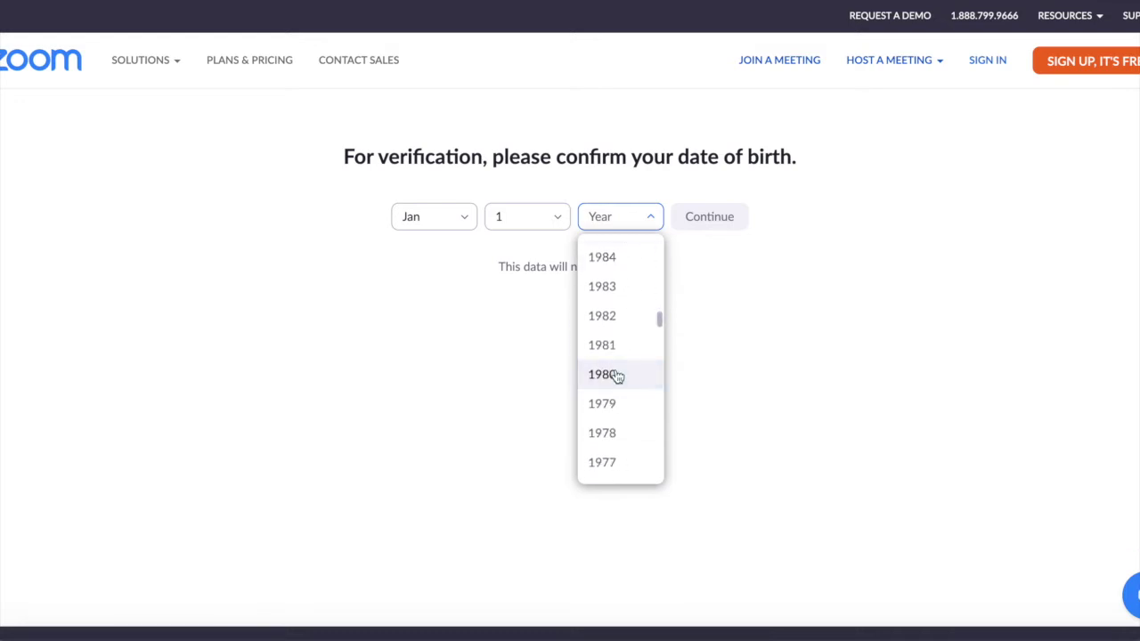
pyautogui.click(616, 374)
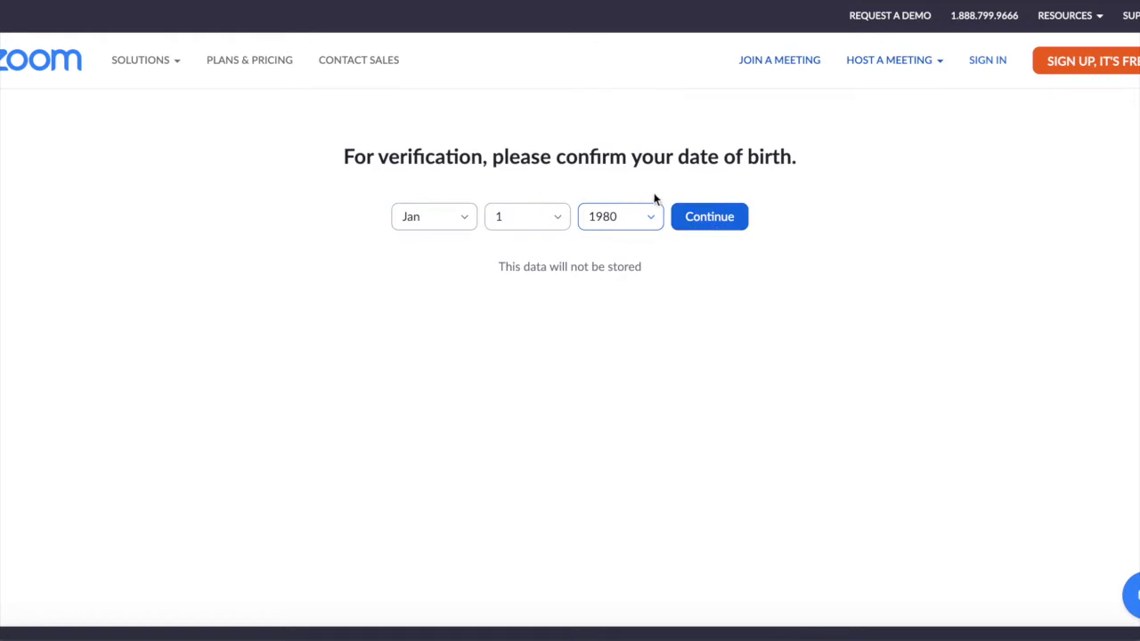
pyautogui.click(717, 223)
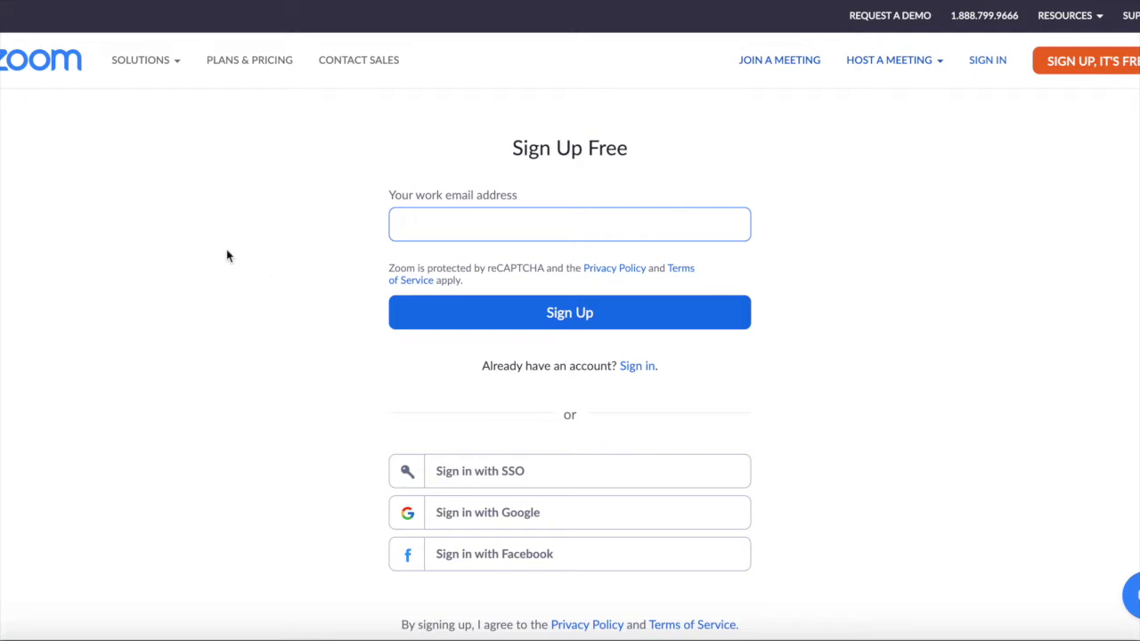
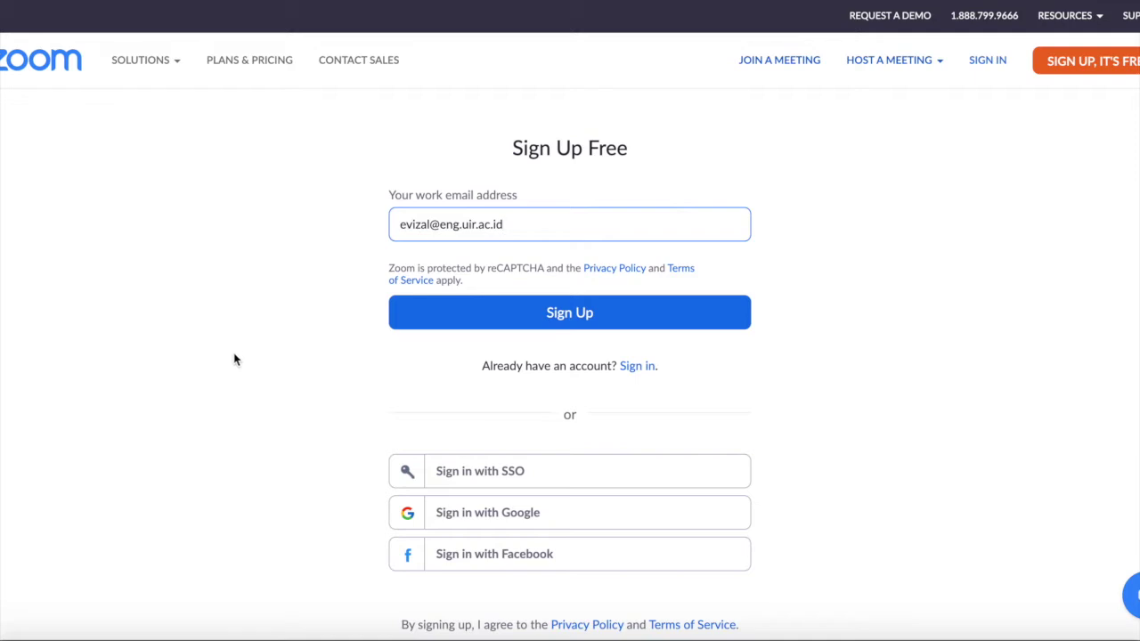
# Enter the work email address and submit it to sign up
pyautogui.click(537, 315)
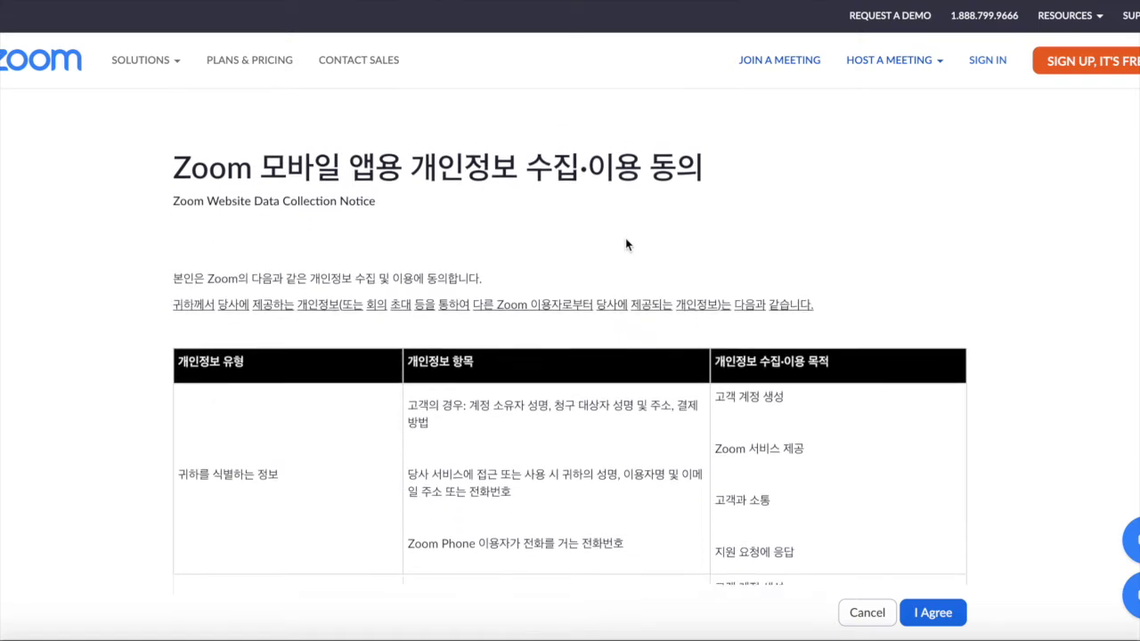
# Read through the Korean data collection notice and click I Agree
pyautogui.scroll(-2, 624, 239)
pyautogui.scroll(3, 625, 238)
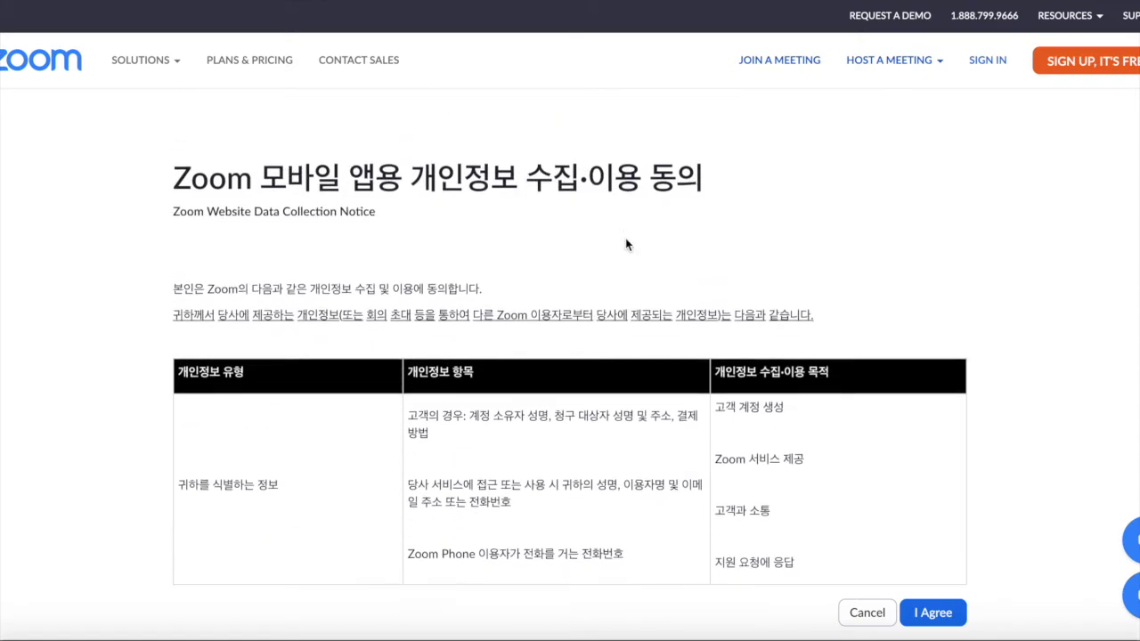
pyautogui.scroll(-5, 626, 244)
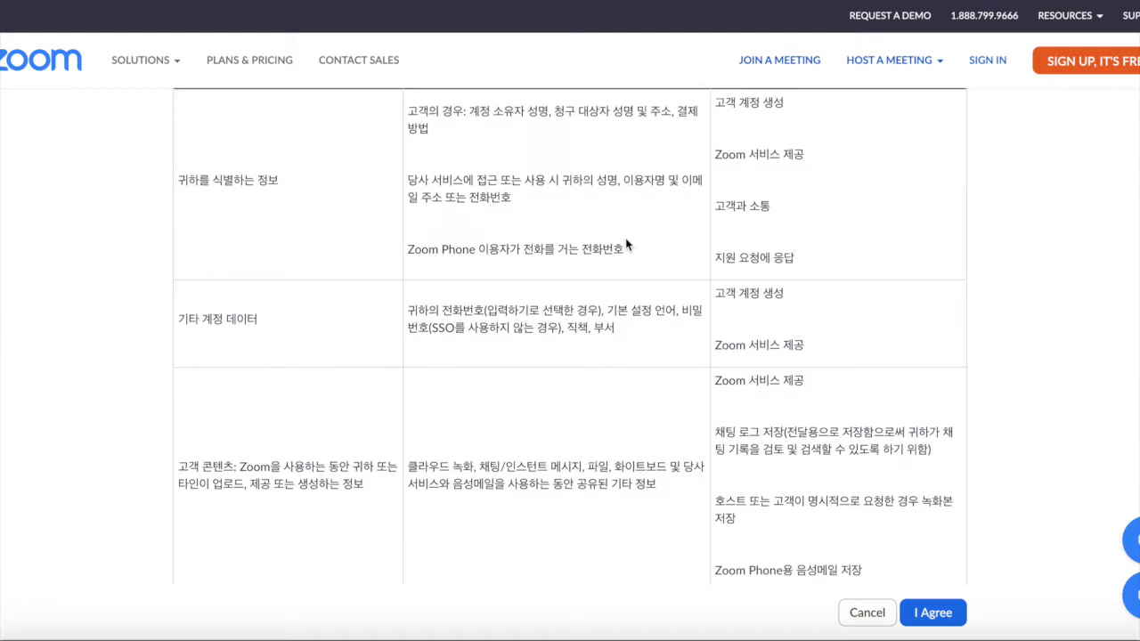
pyautogui.scroll(3, 1024, 356)
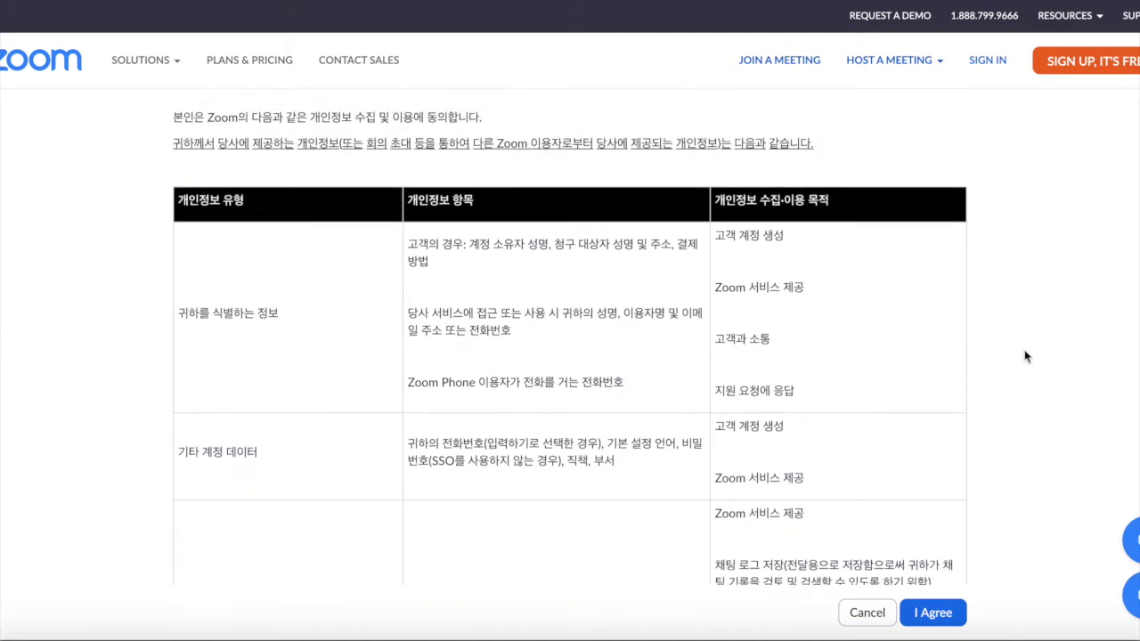
pyautogui.scroll(-5, 1024, 357)
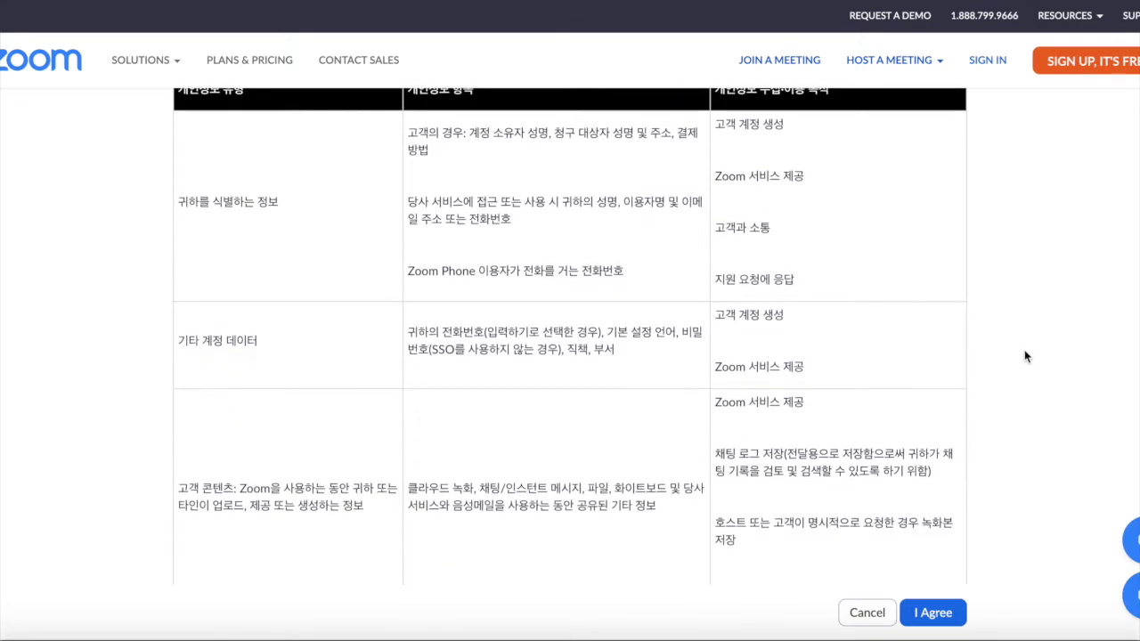
pyautogui.scroll(-10, 1023, 356)
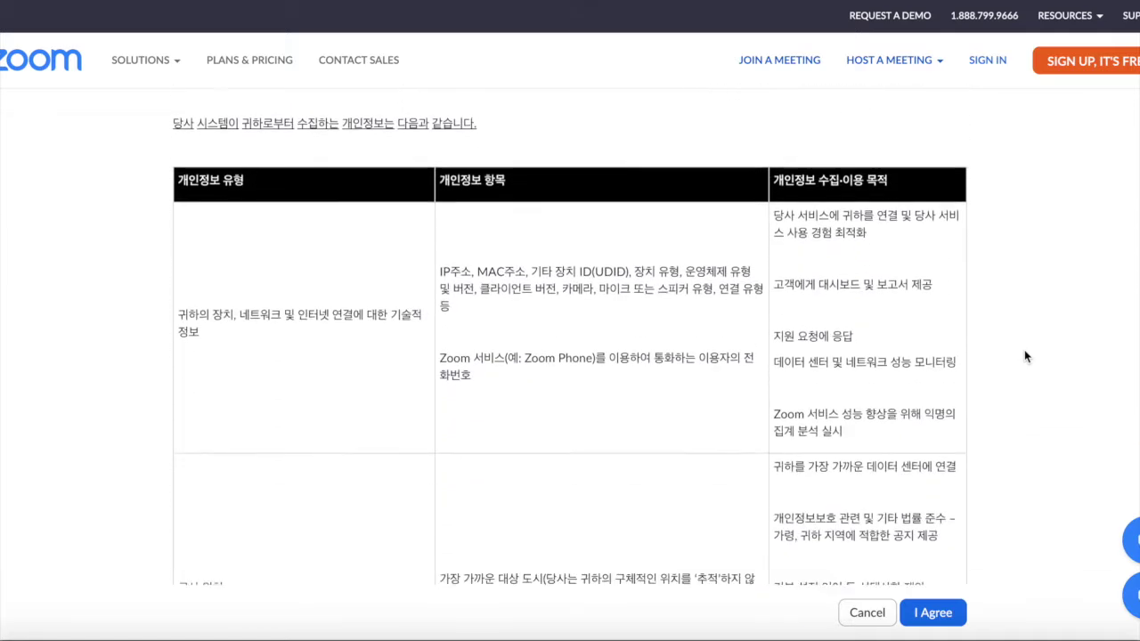
pyautogui.scroll(-12, 1024, 356)
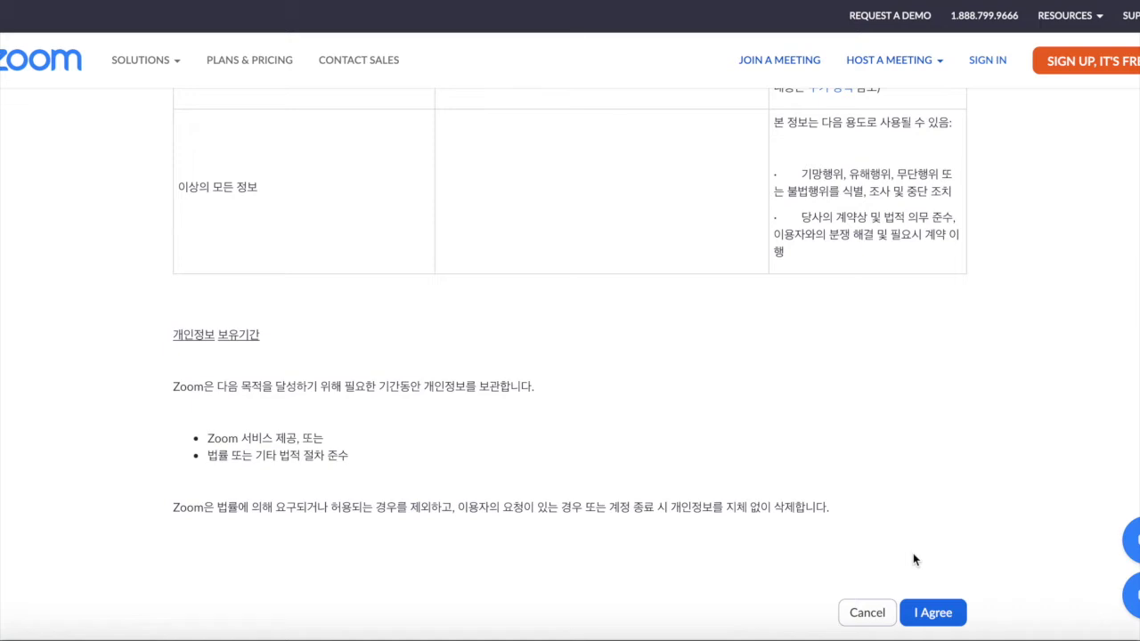
pyautogui.click(930, 613)
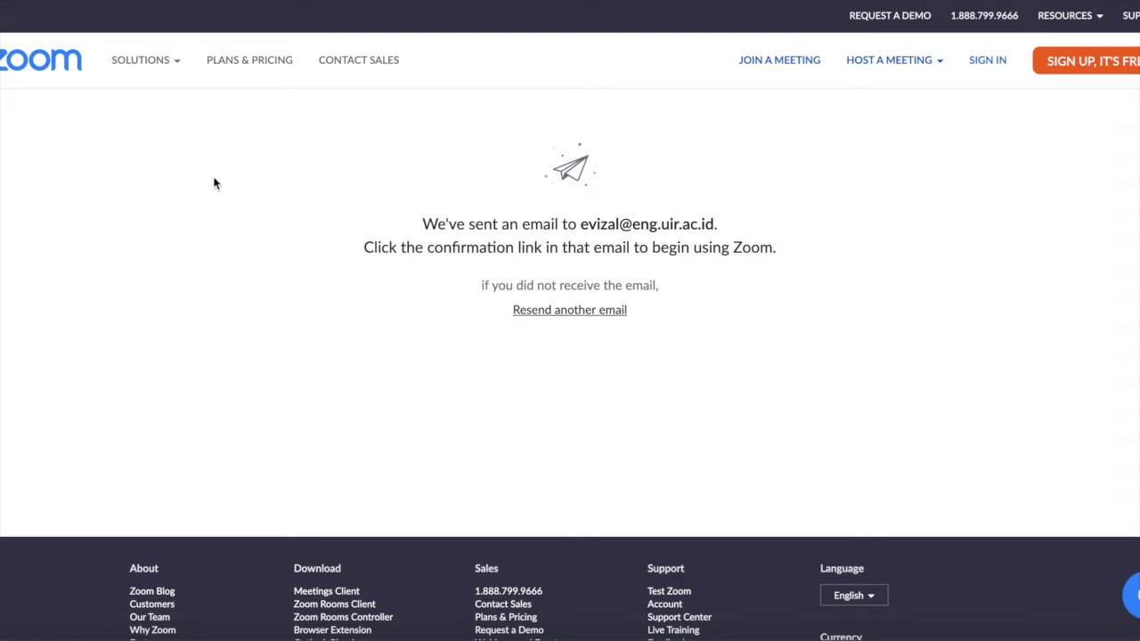
# Go back twice to return to Zoom's home page
pyautogui.moveTo(109, 70)
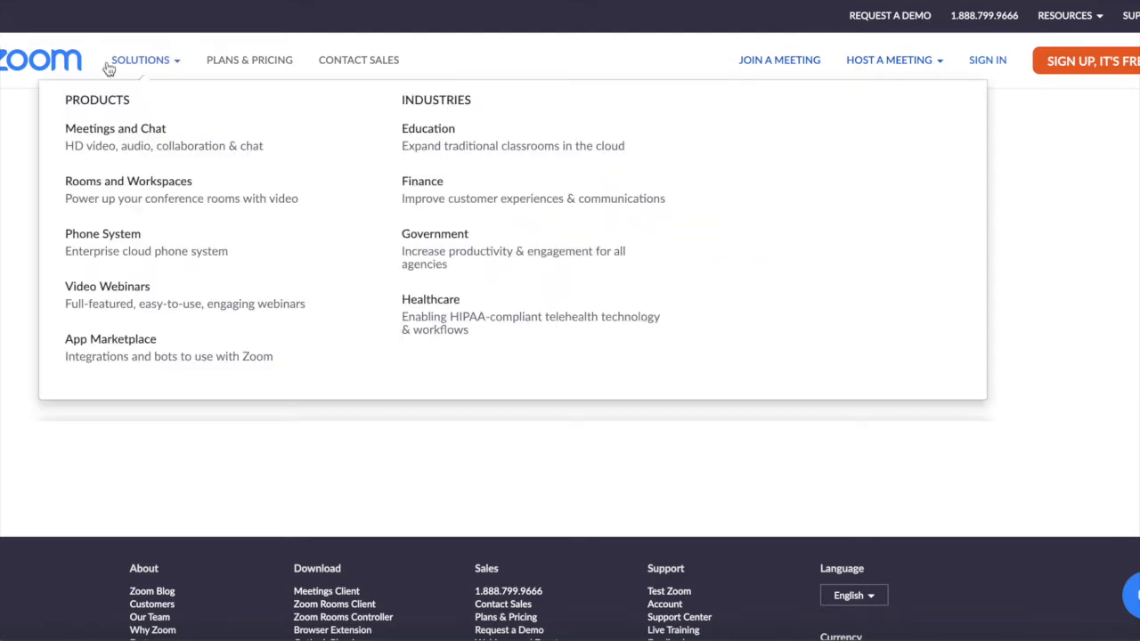
pyautogui.press('super+Left')
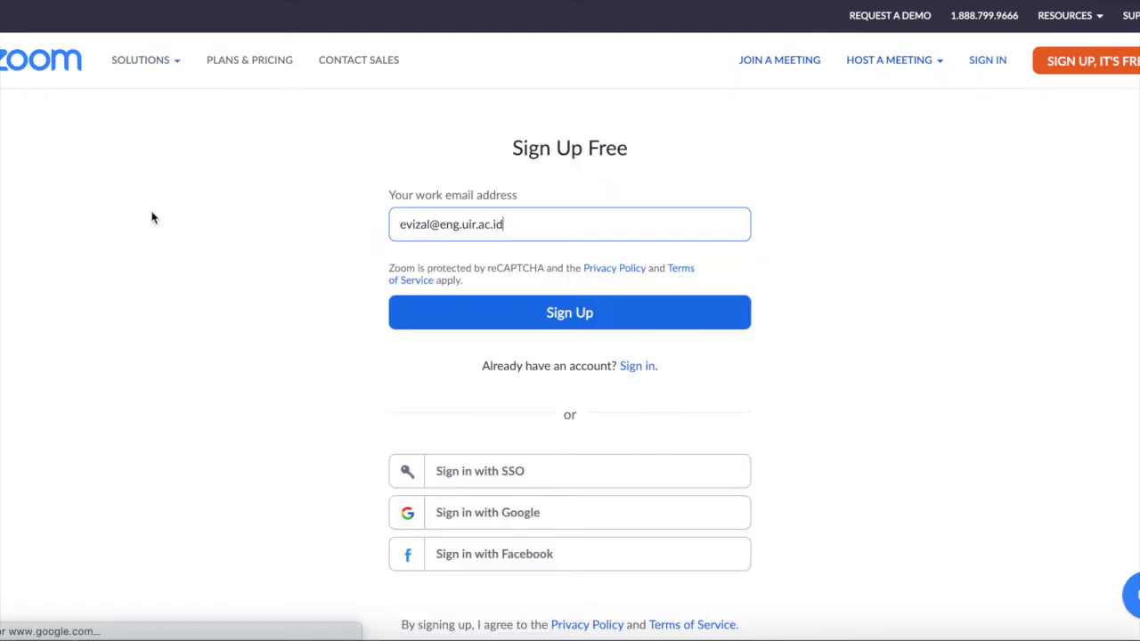
pyautogui.moveTo(141, 77)
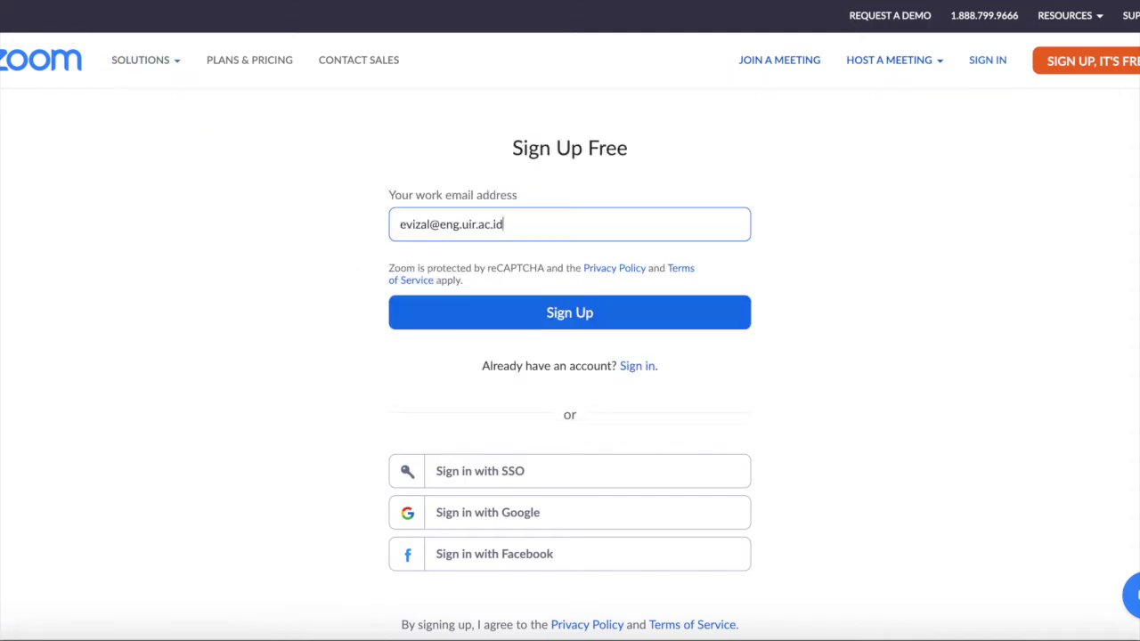
pyautogui.press('super+Left')
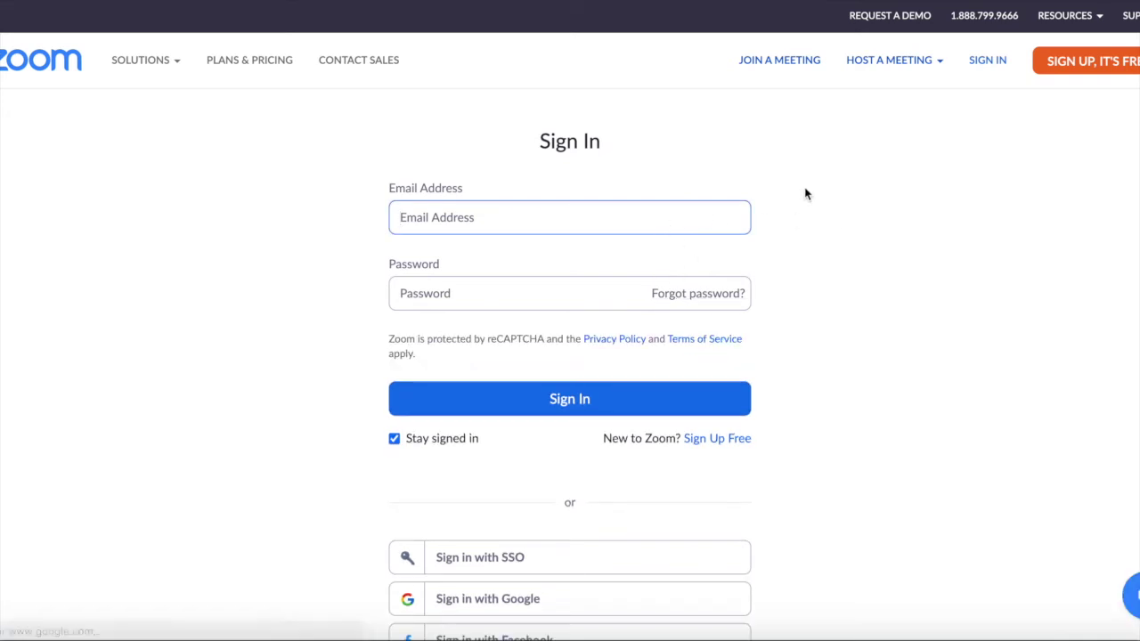
# Sign in with the suggested work email and the account password
pyautogui.write('evi')
pyautogui.press('Down')
pyautogui.press('Return')
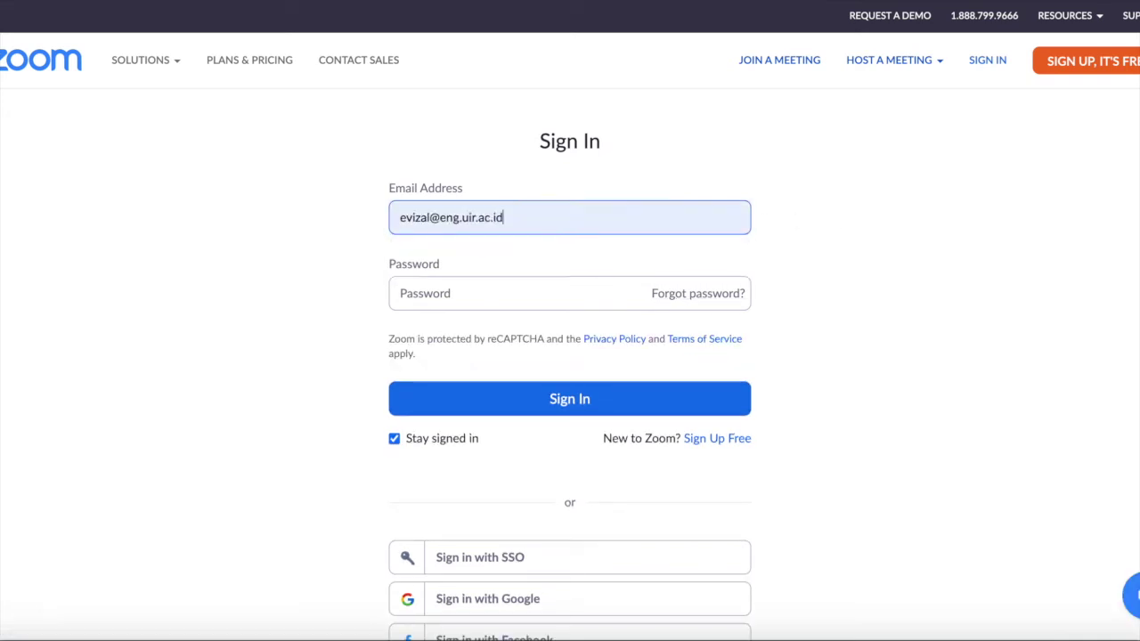
pyautogui.click(553, 302)
pyautogui.write('•••••••••••••')
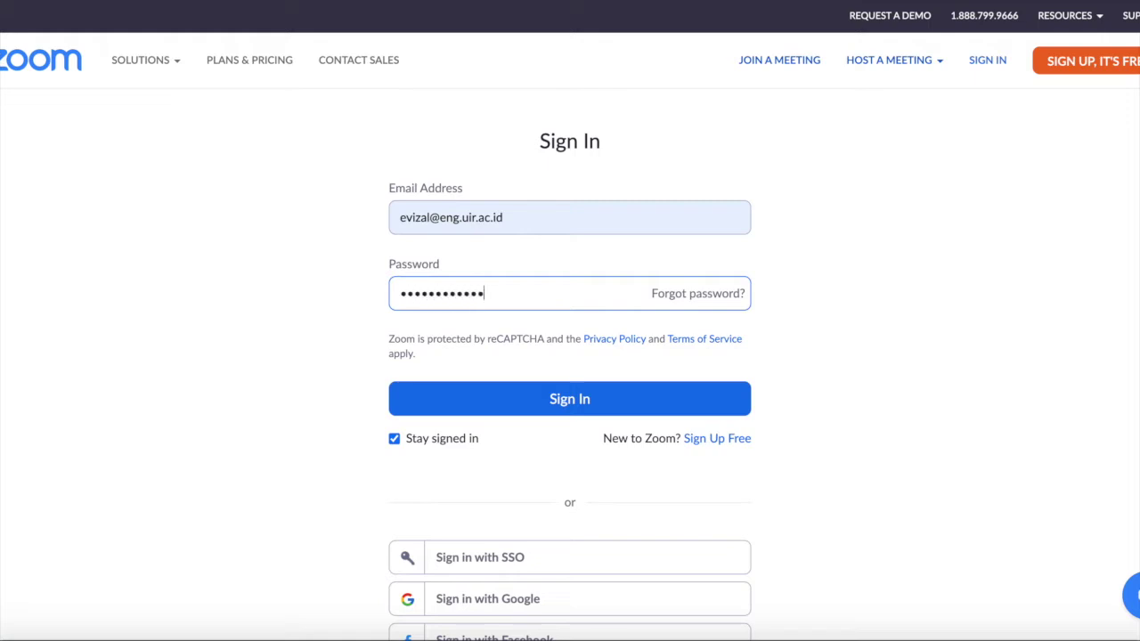
pyautogui.click(544, 400)
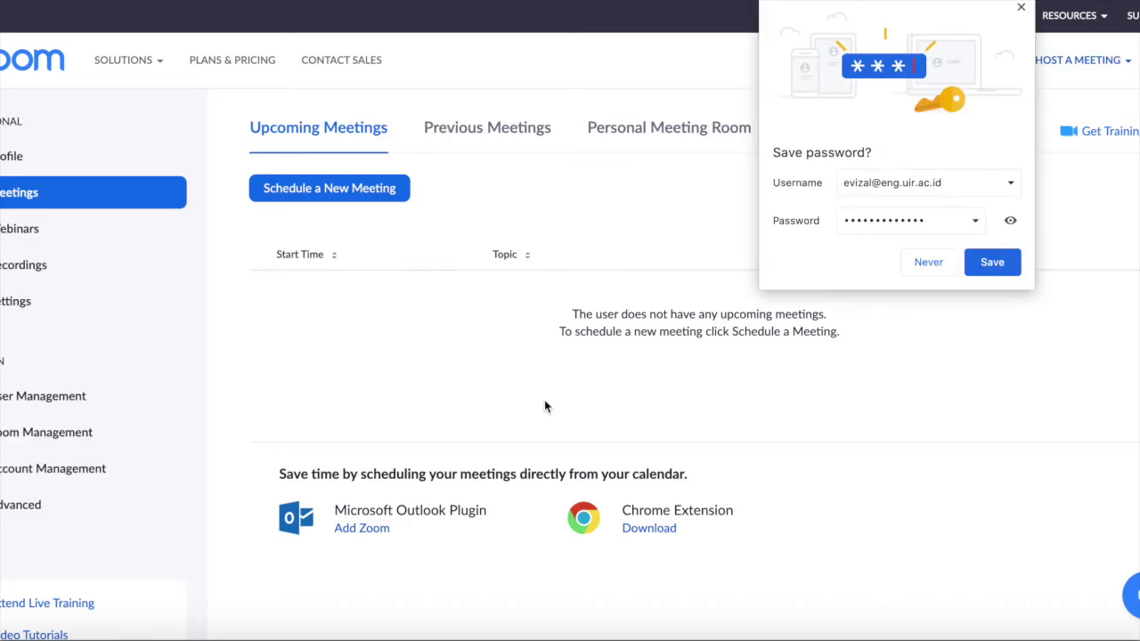
# Choose Never on the browser's save-password prompt, leaving the empty Meetings page
pyautogui.click(927, 261)
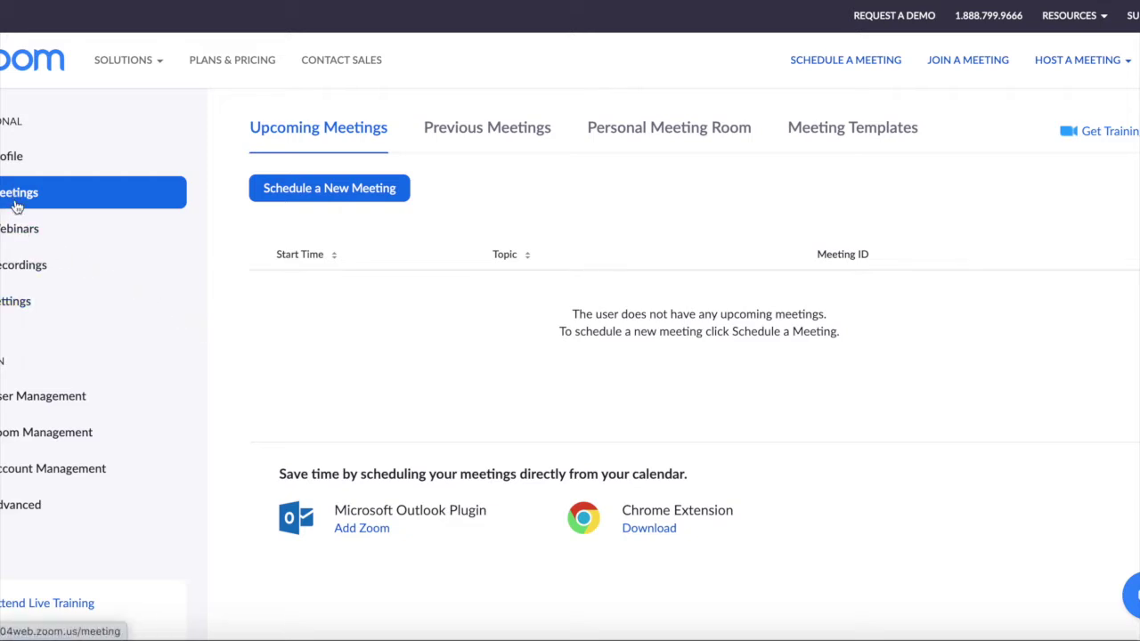
pyautogui.moveTo(139, 89)
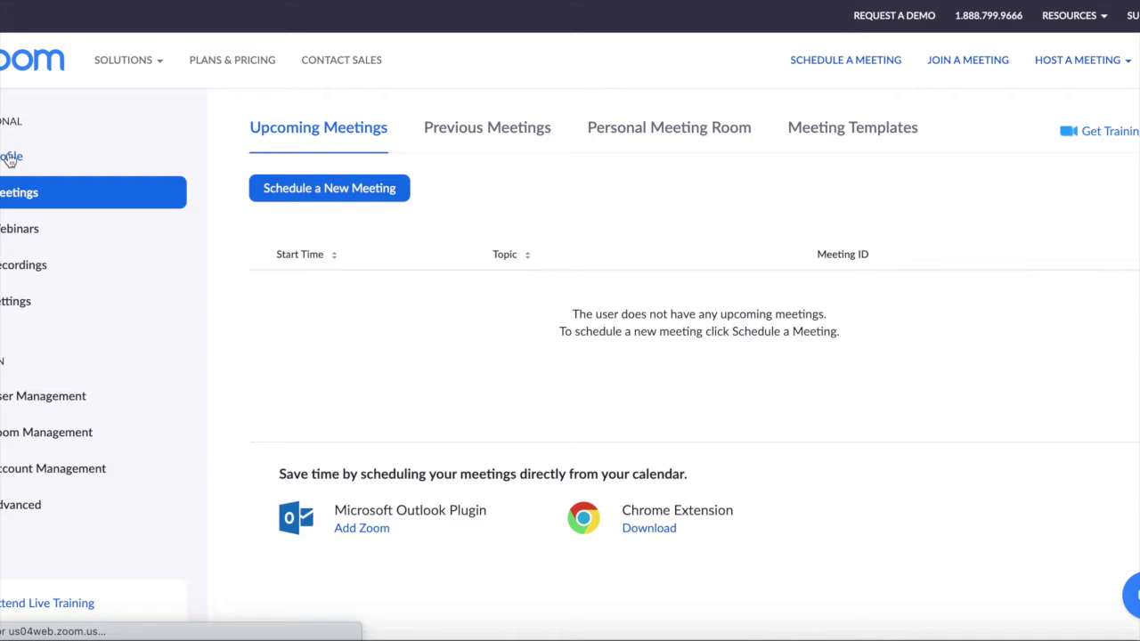
pyautogui.click(20, 160)
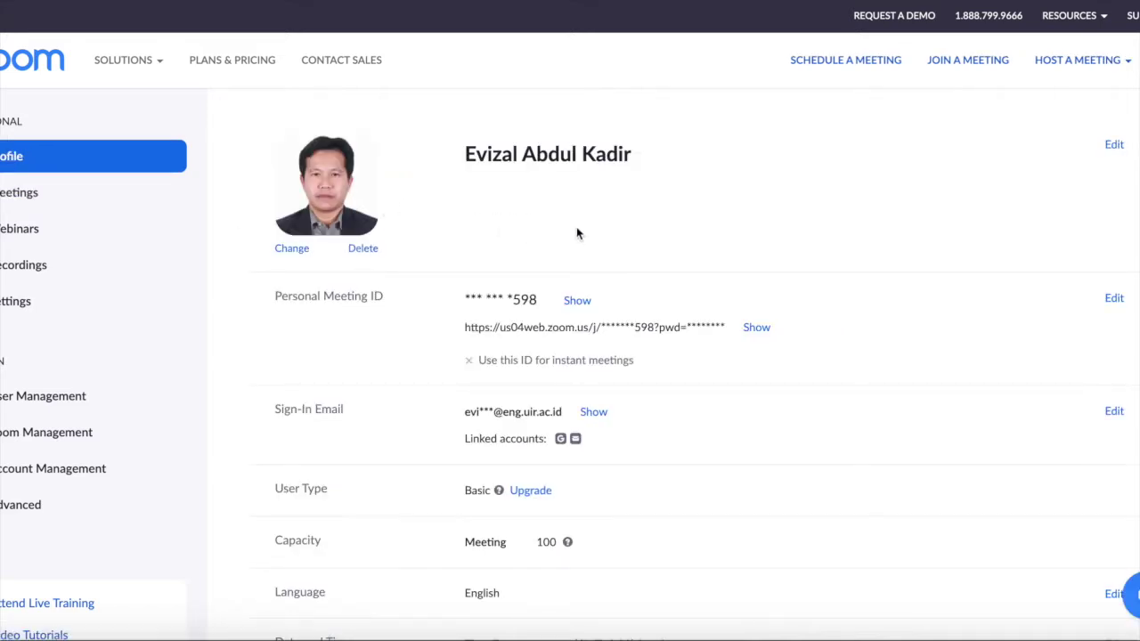
pyautogui.click(283, 252)
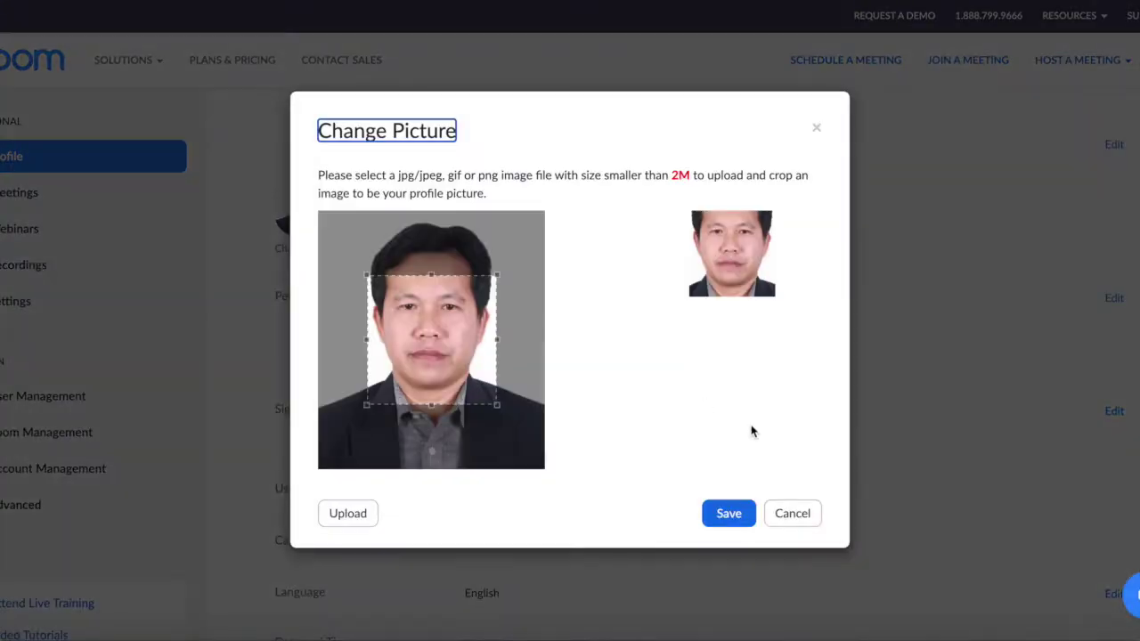
pyautogui.click(816, 520)
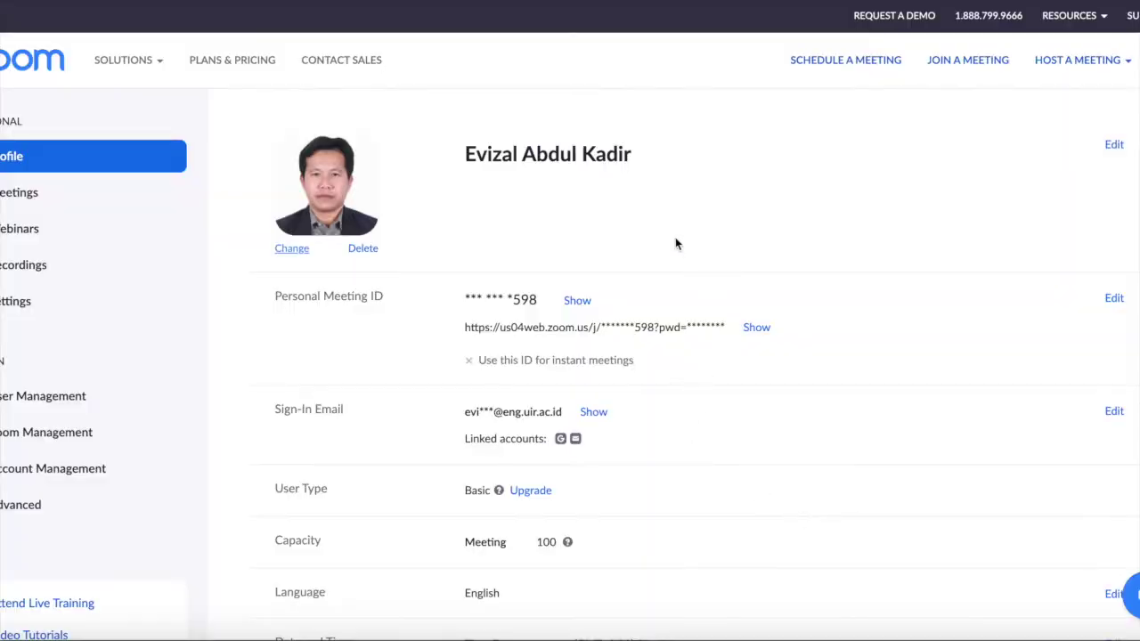
pyautogui.click(1113, 147)
pyautogui.scroll(-1, 923, 283)
pyautogui.scroll(1, 924, 290)
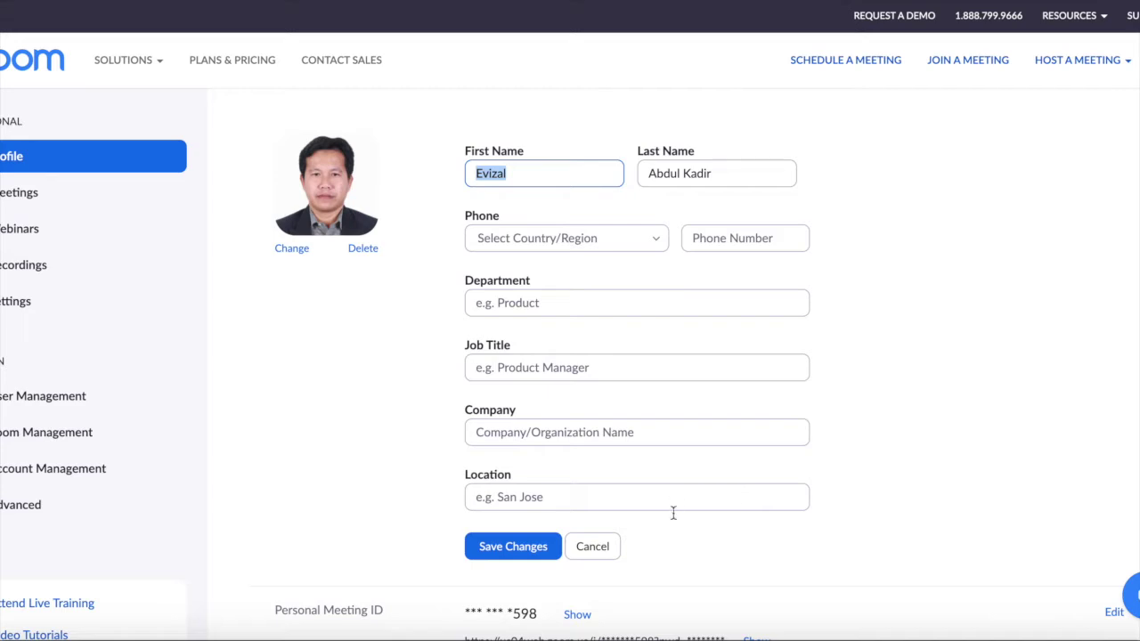
pyautogui.click(601, 552)
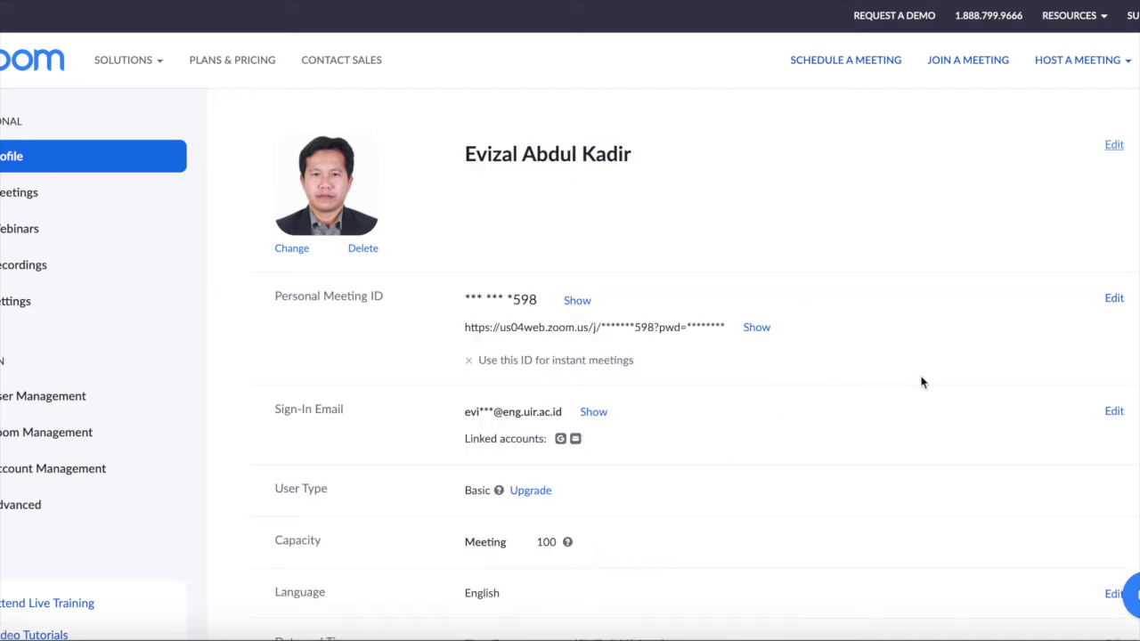
pyautogui.scroll(-1, 935, 385)
pyautogui.scroll(-2, 890, 365)
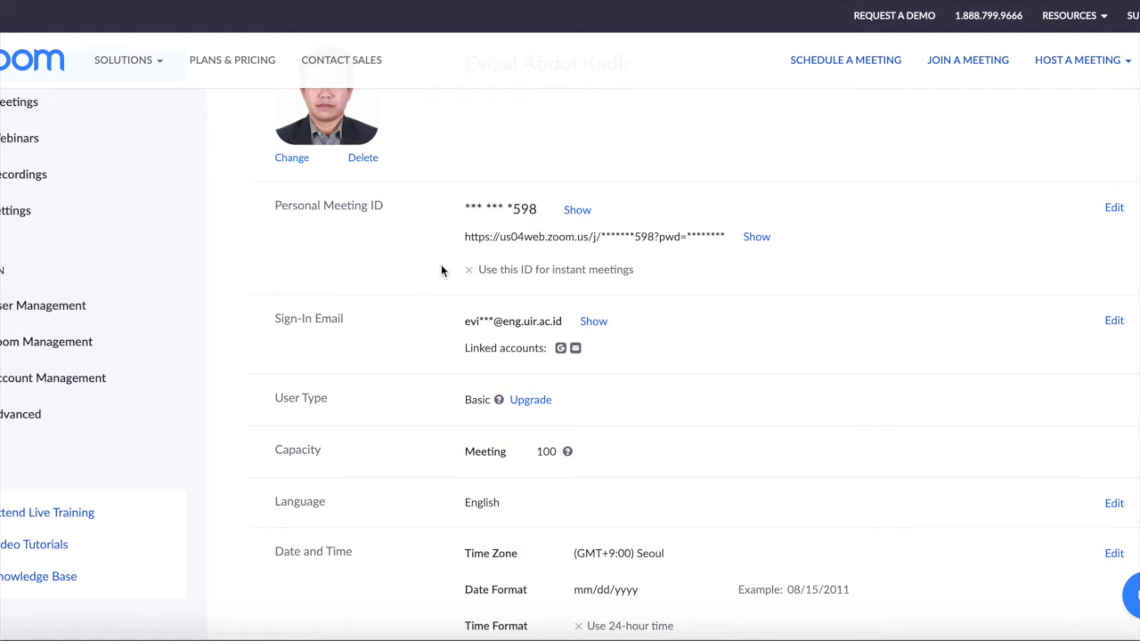
pyautogui.scroll(2, 441, 269)
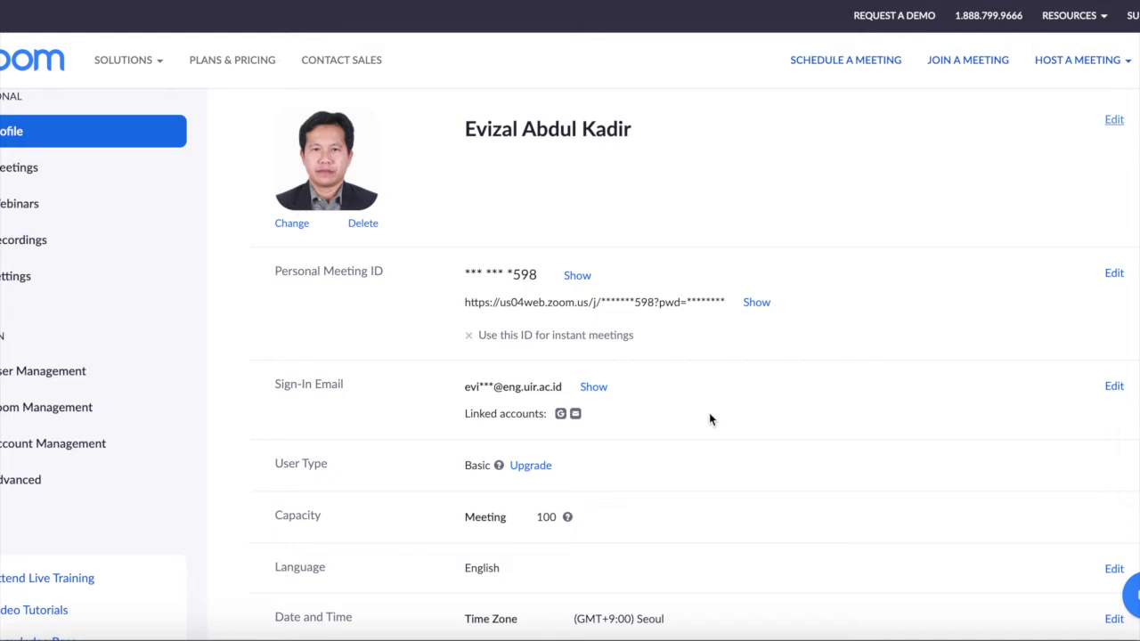
pyautogui.scroll(-2, 710, 414)
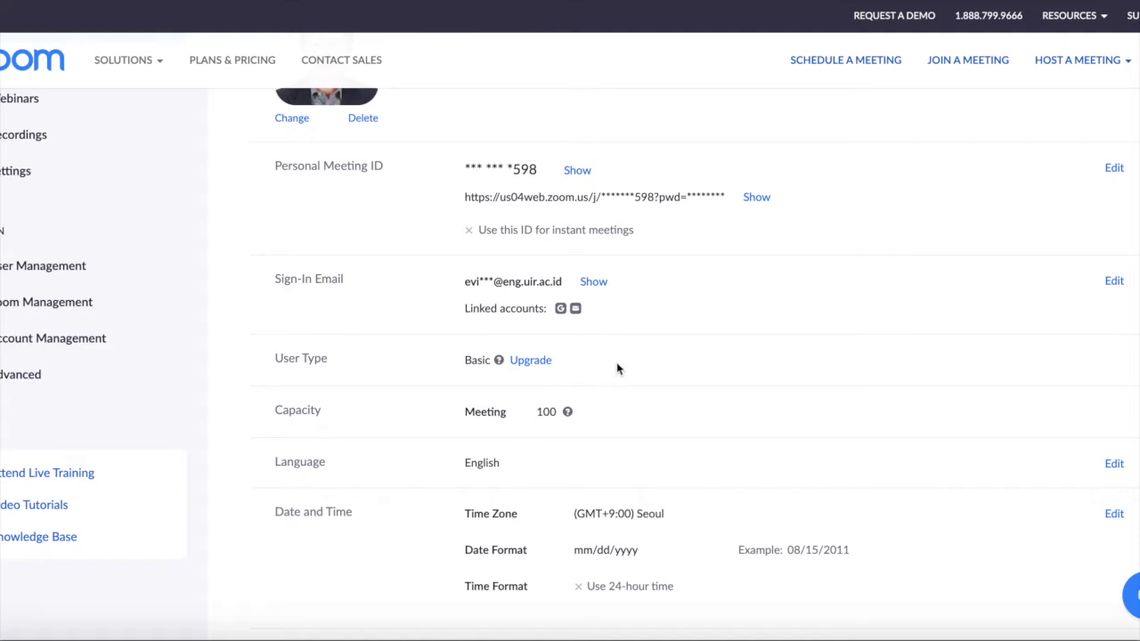
pyautogui.scroll(-2, 738, 348)
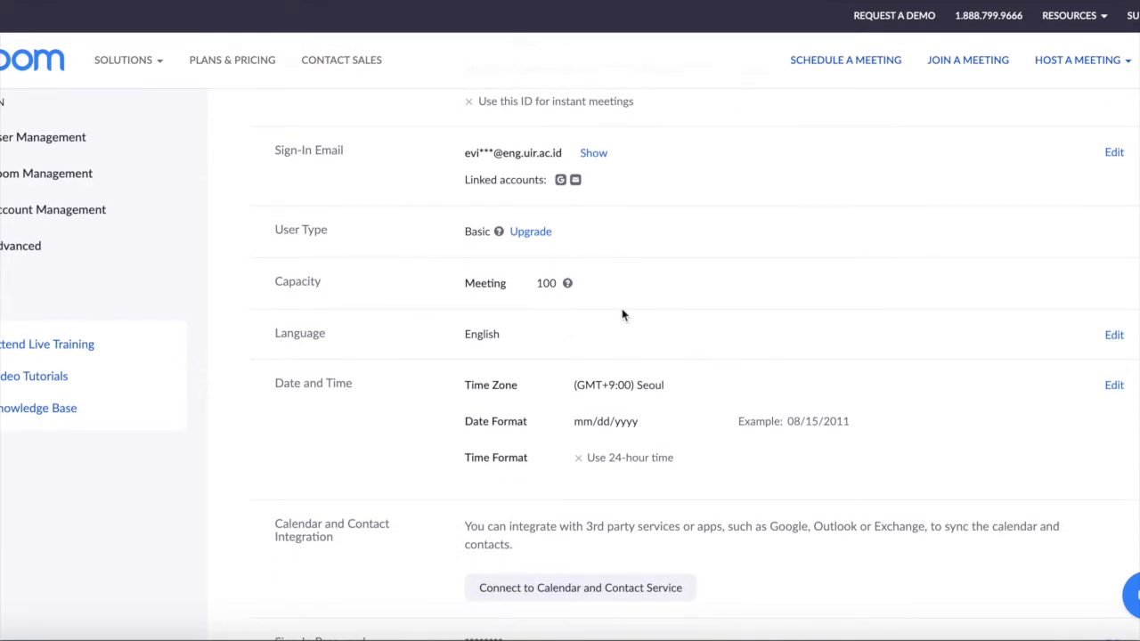
pyautogui.scroll(1, 698, 255)
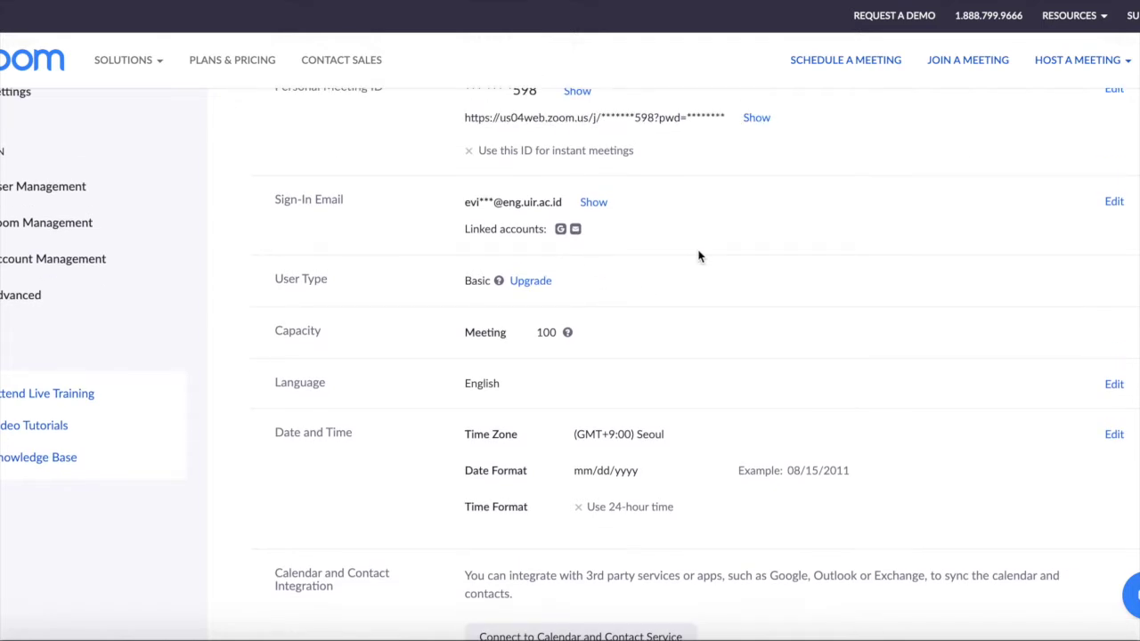
pyautogui.scroll(-1, 698, 257)
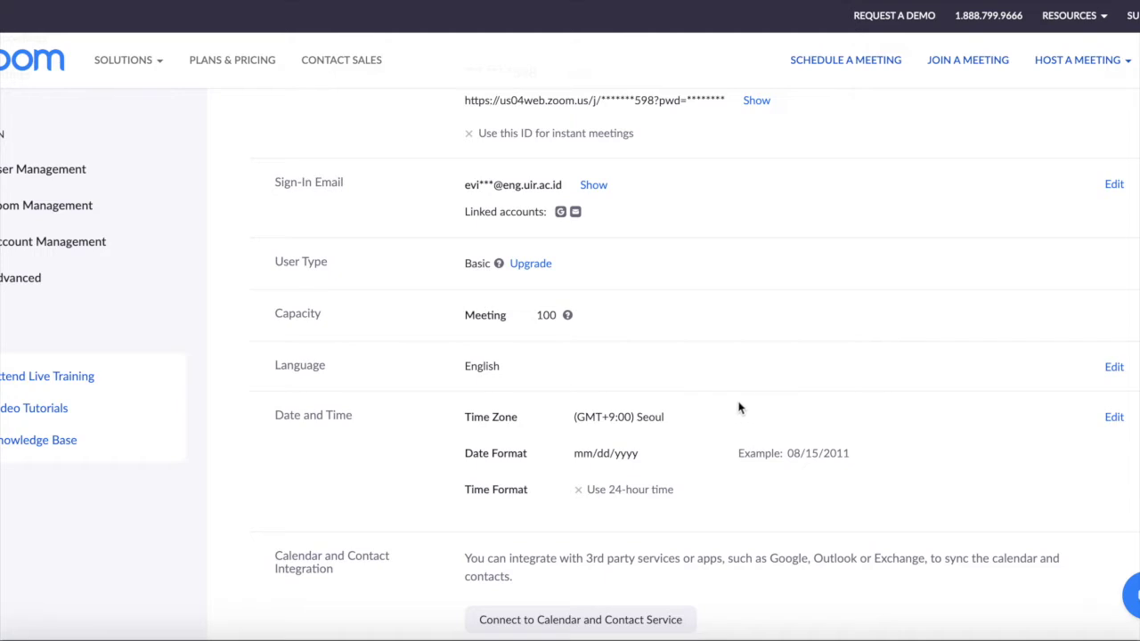
pyautogui.scroll(-2, 736, 368)
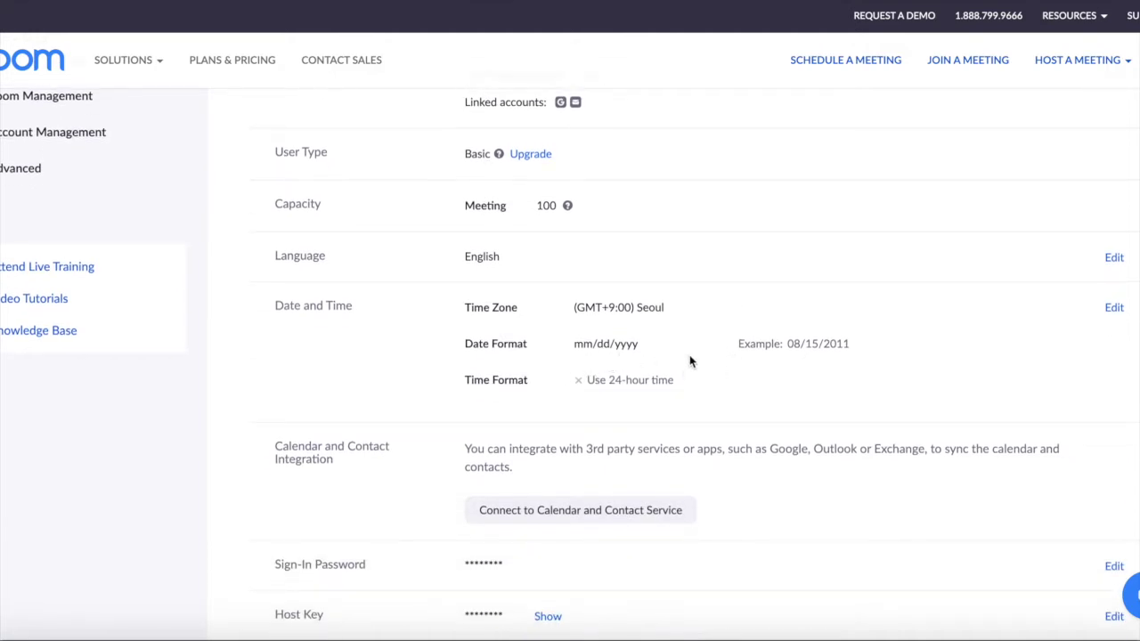
pyautogui.scroll(-1, 689, 354)
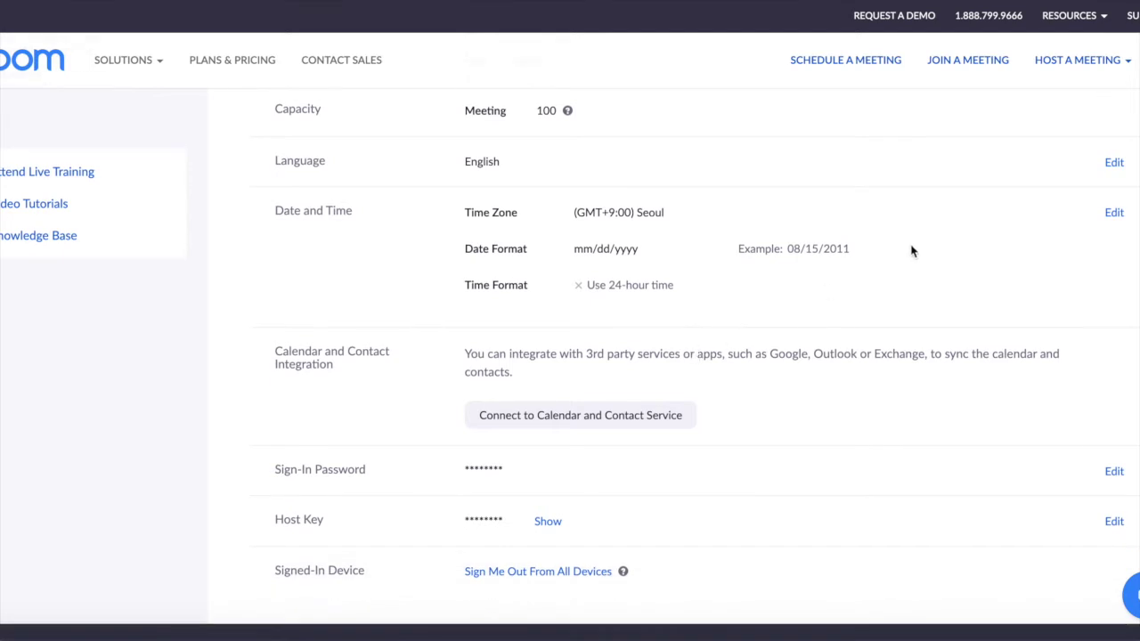
pyautogui.scroll(-1, 792, 455)
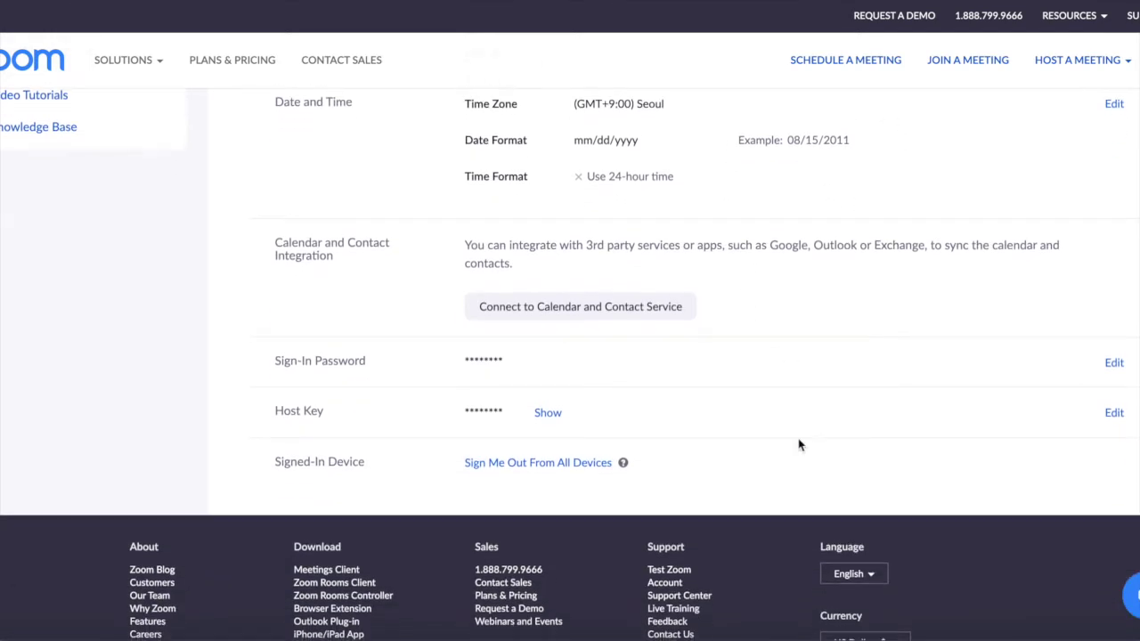
pyautogui.scroll(1, 1042, 194)
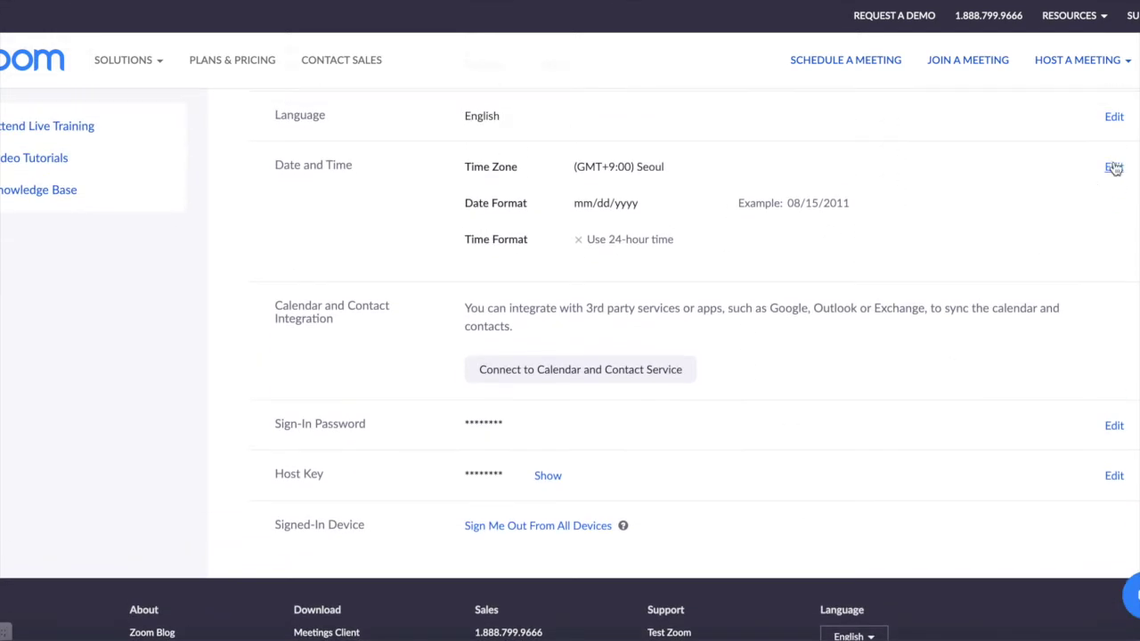
pyautogui.click(1113, 167)
pyautogui.click(1038, 234)
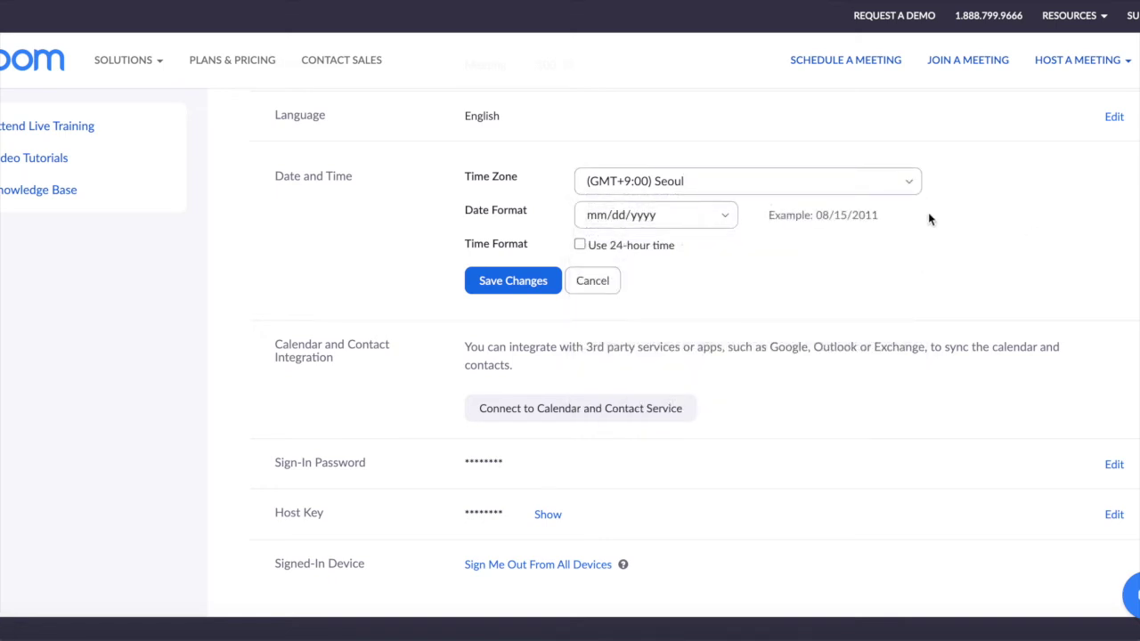
pyautogui.click(609, 288)
pyautogui.scroll(-2, 869, 283)
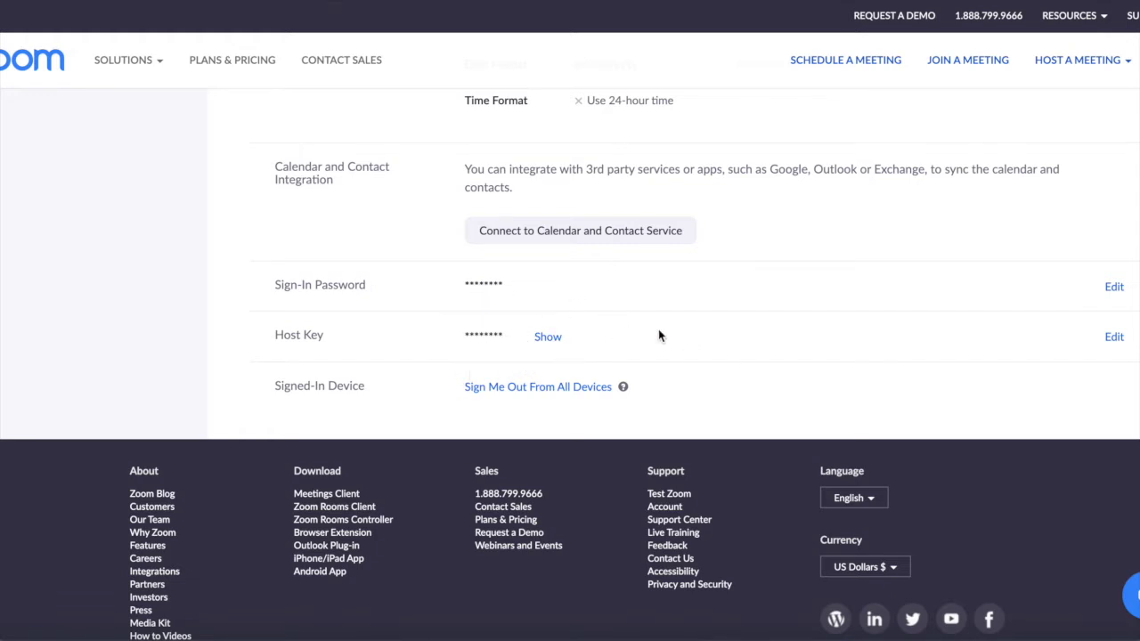
pyautogui.scroll(3, 657, 334)
pyautogui.scroll(-4, 659, 330)
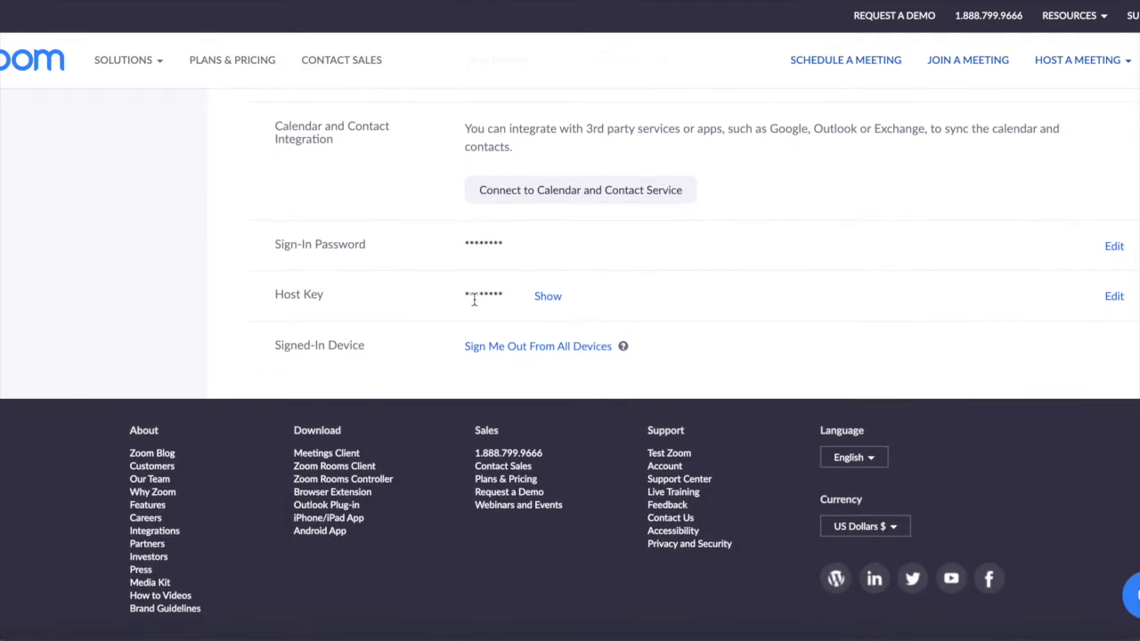
pyautogui.scroll(6, 423, 332)
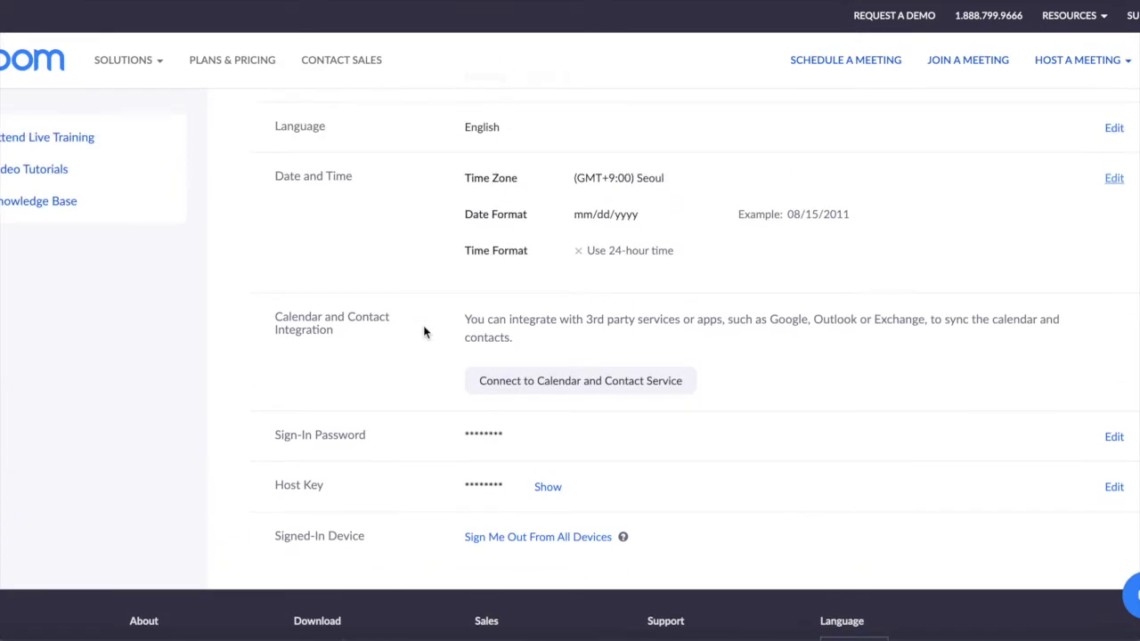
pyautogui.scroll(4, 424, 332)
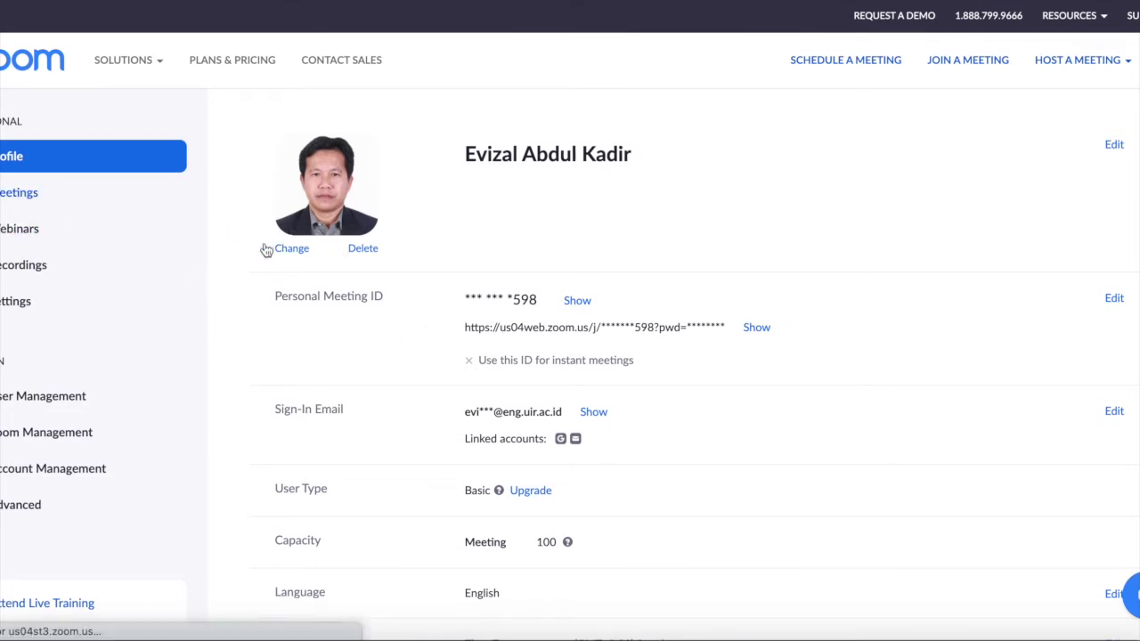
# Browse the Meetings and Local Recordings pages, dismissing the tip, and end on Settings
pyautogui.click(26, 192)
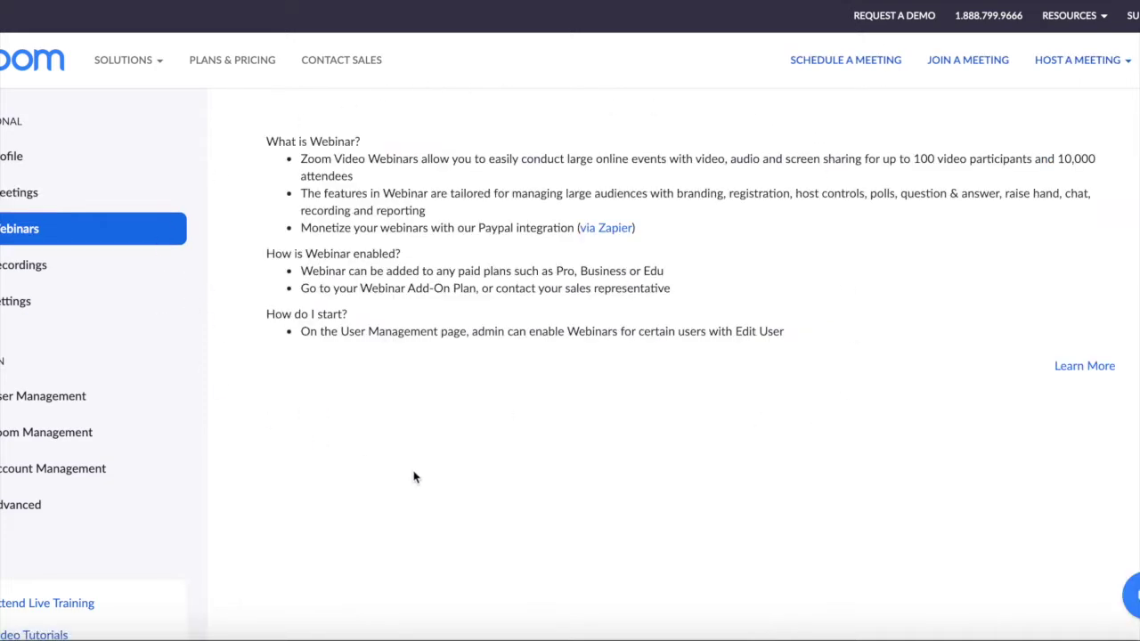
pyautogui.click(44, 272)
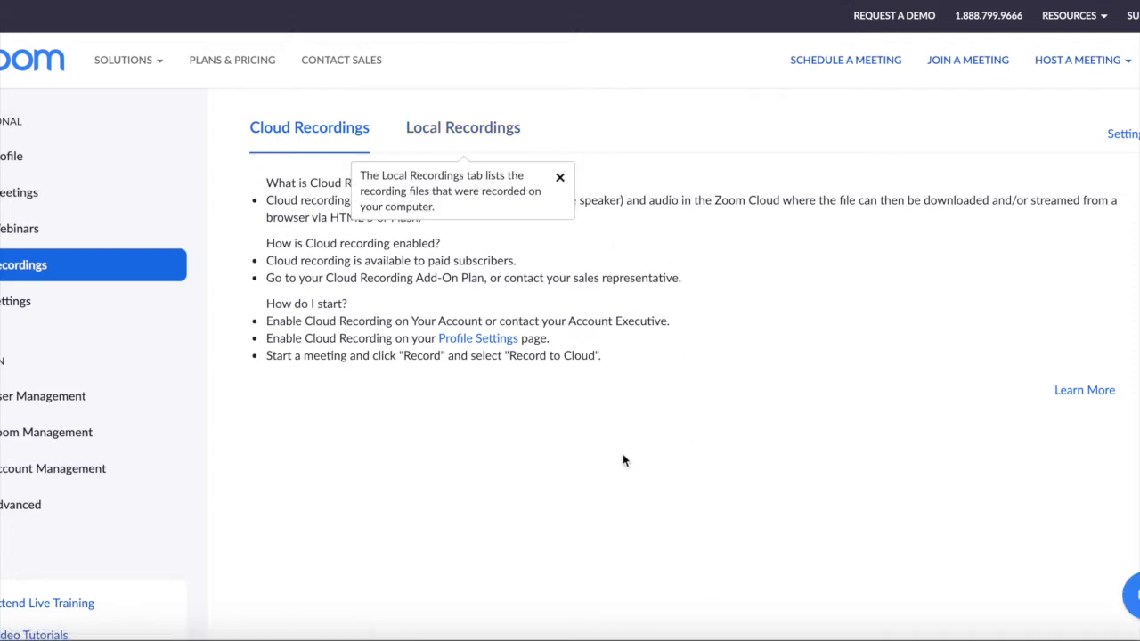
pyautogui.click(560, 178)
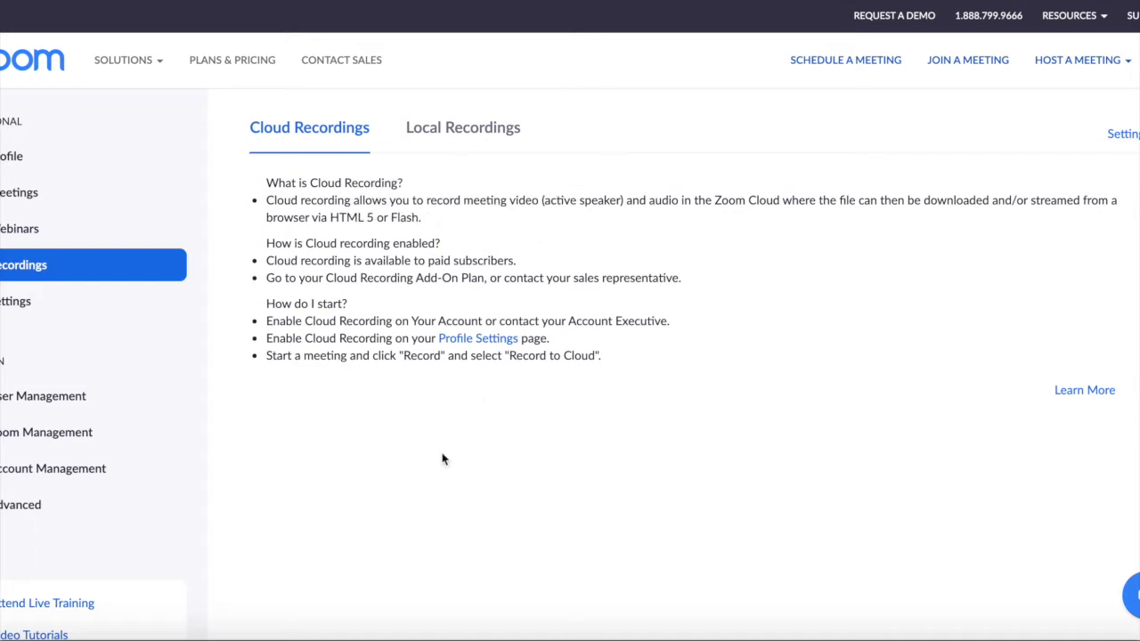
pyautogui.click(494, 139)
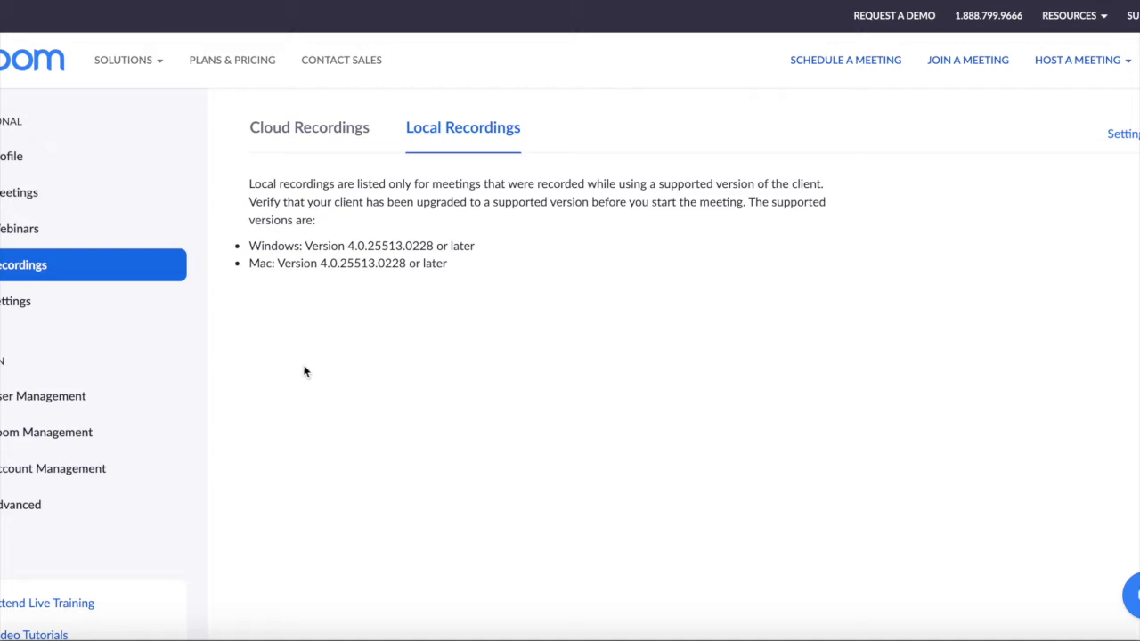
pyautogui.click(4, 311)
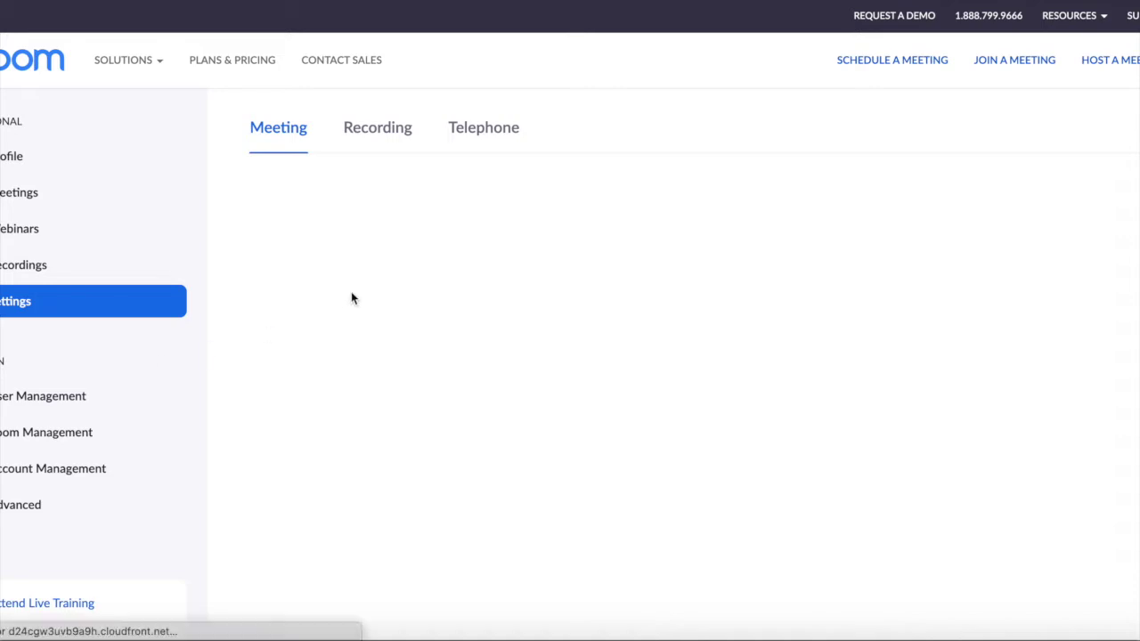
# Show the Recording settings with local and automatic recording on and the disclaimer off
pyautogui.click(378, 135)
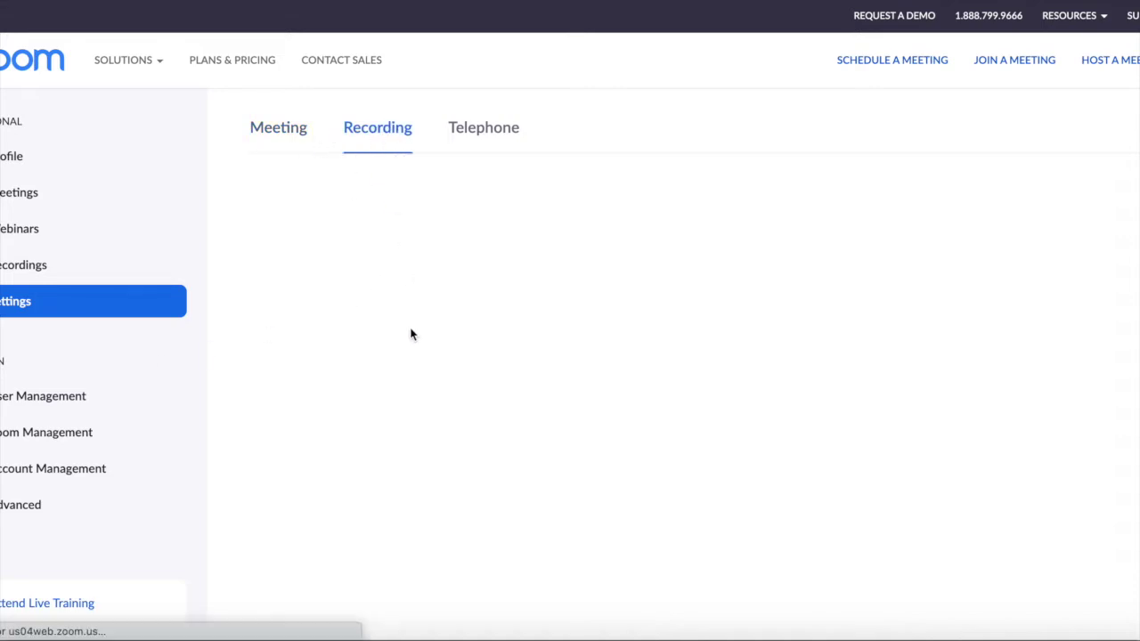
pyautogui.scroll(-1, 609, 365)
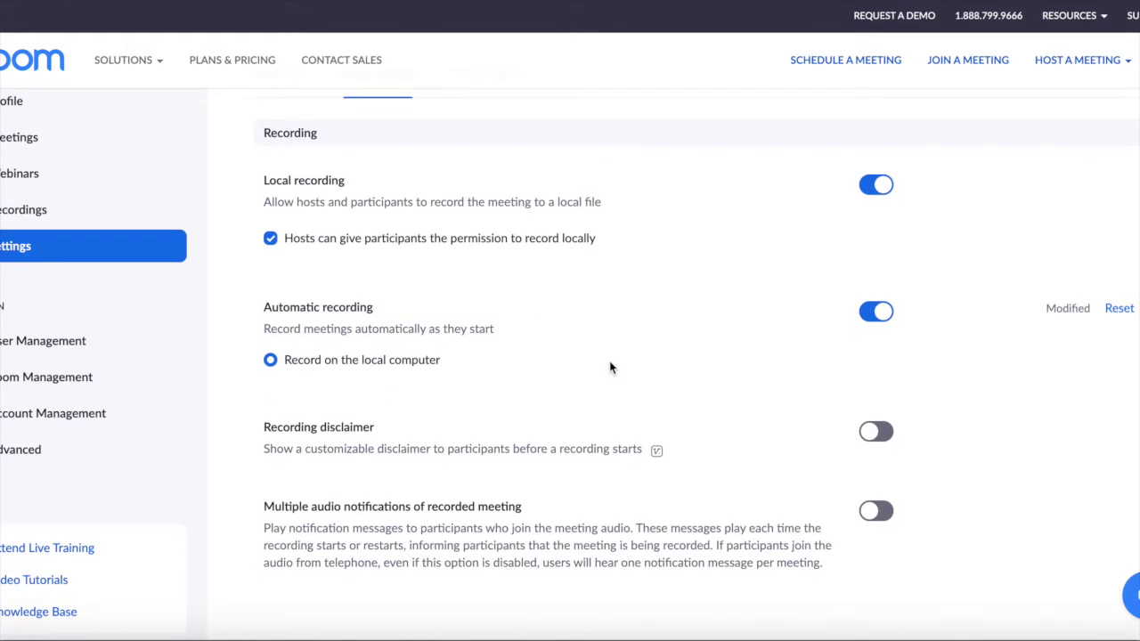
pyautogui.scroll(1, 635, 384)
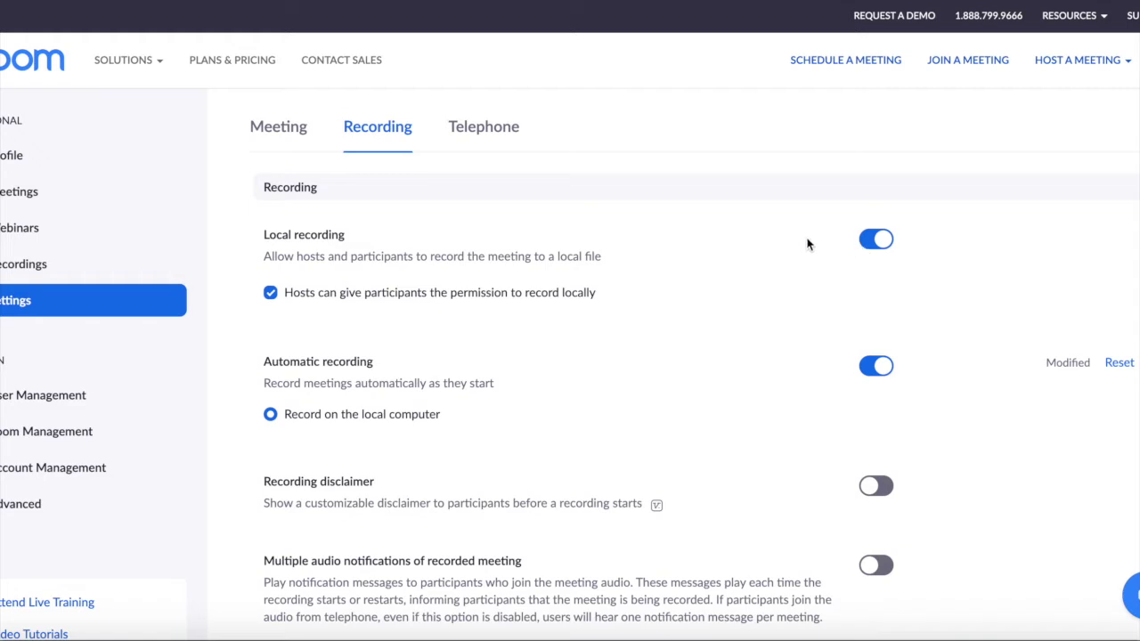
pyautogui.scroll(-1, 750, 329)
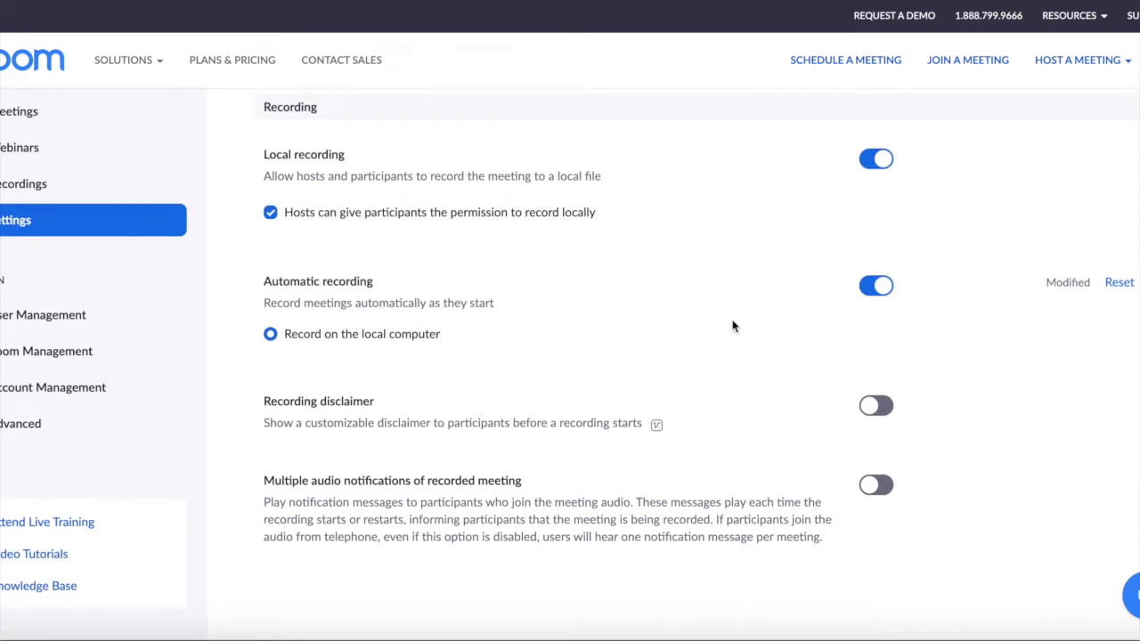
pyautogui.scroll(-5, 641, 359)
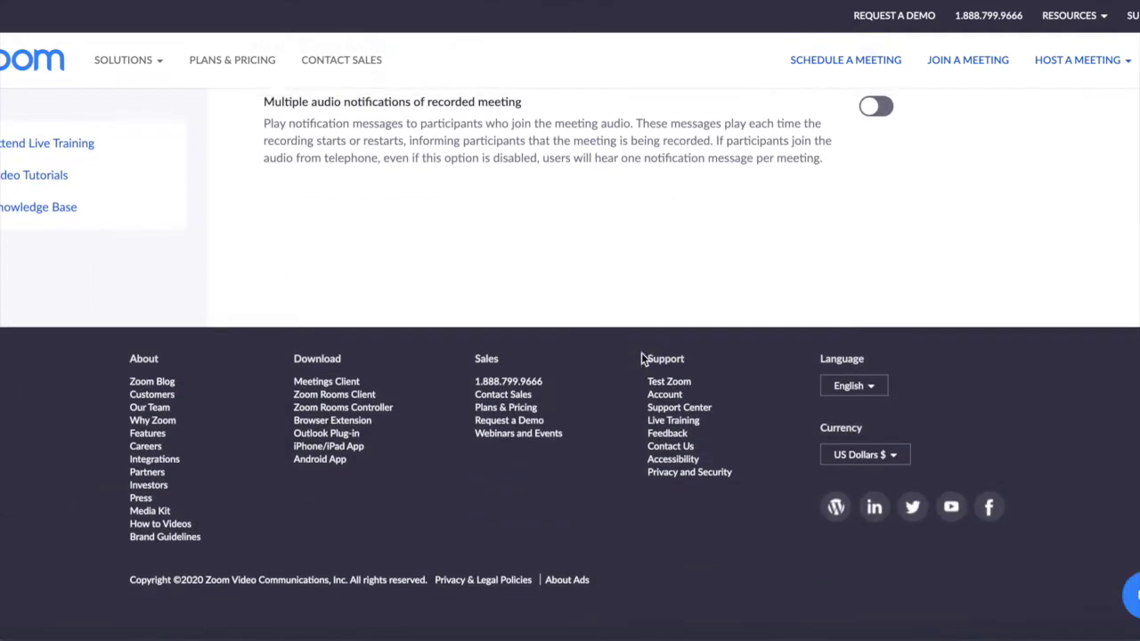
pyautogui.scroll(5, 641, 358)
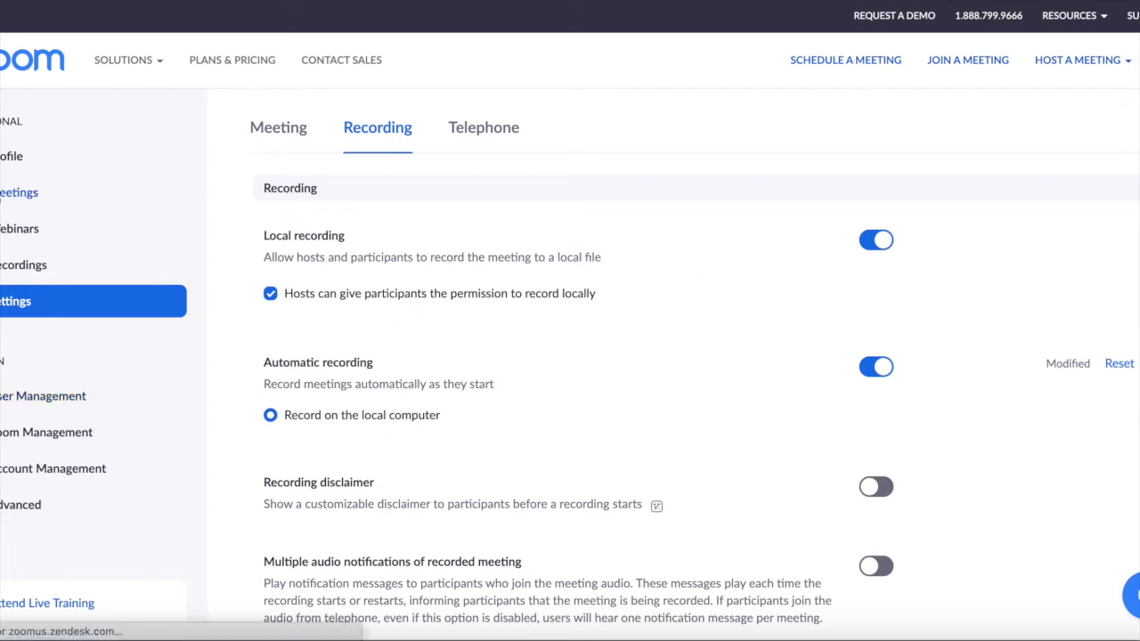
# Start a new meeting with topic 'Online Lecture' and description 'Data Communication'
pyautogui.click(7, 195)
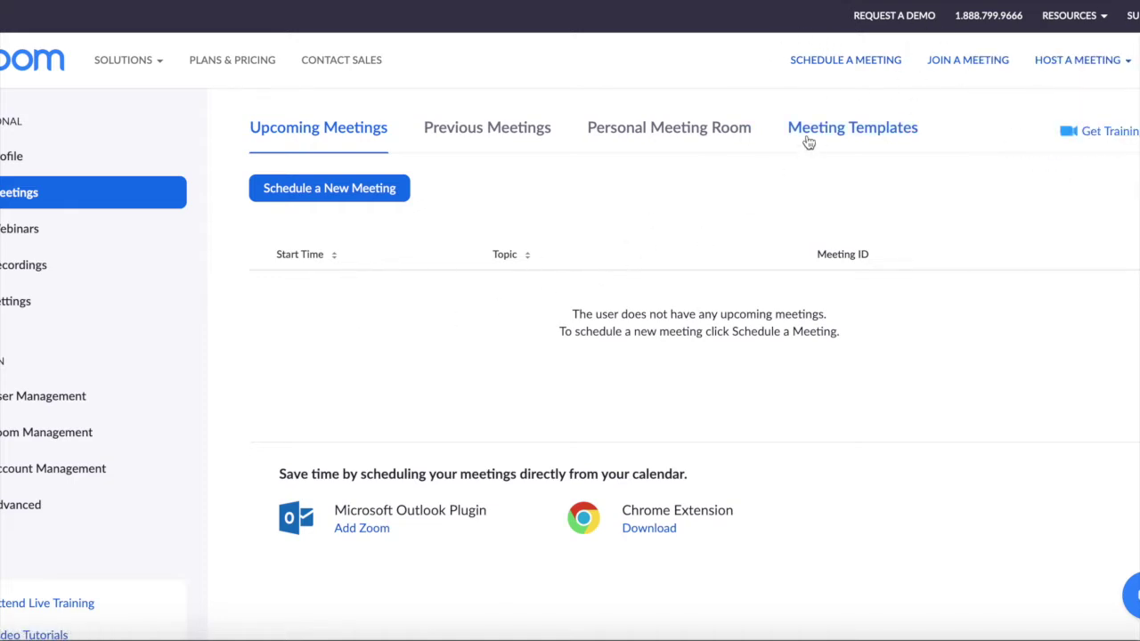
pyautogui.click(862, 63)
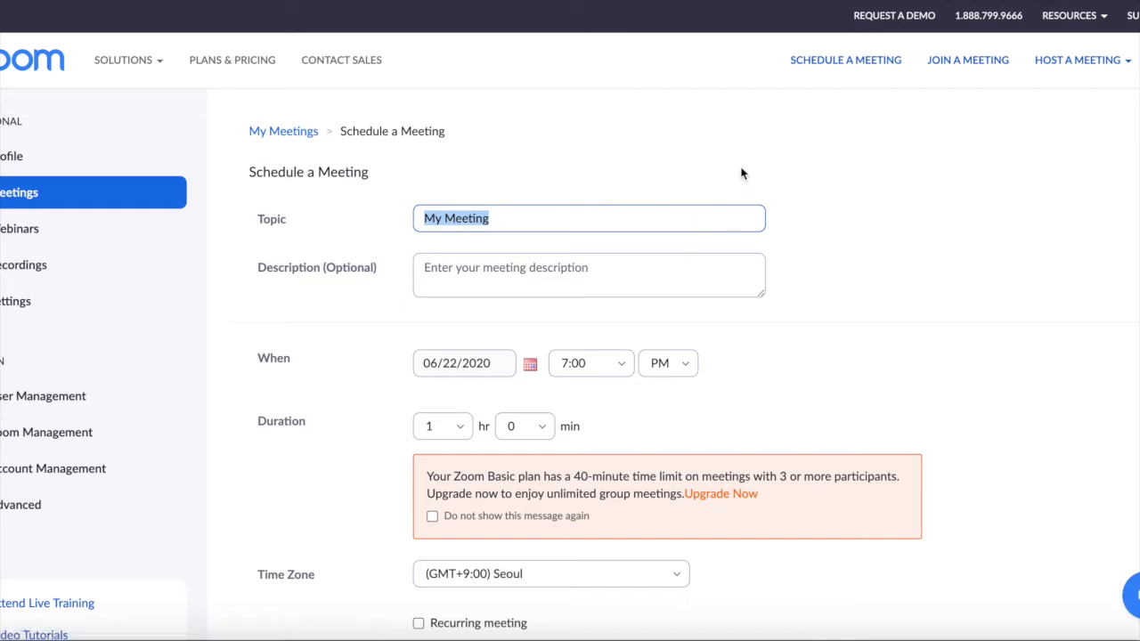
pyautogui.write('L')
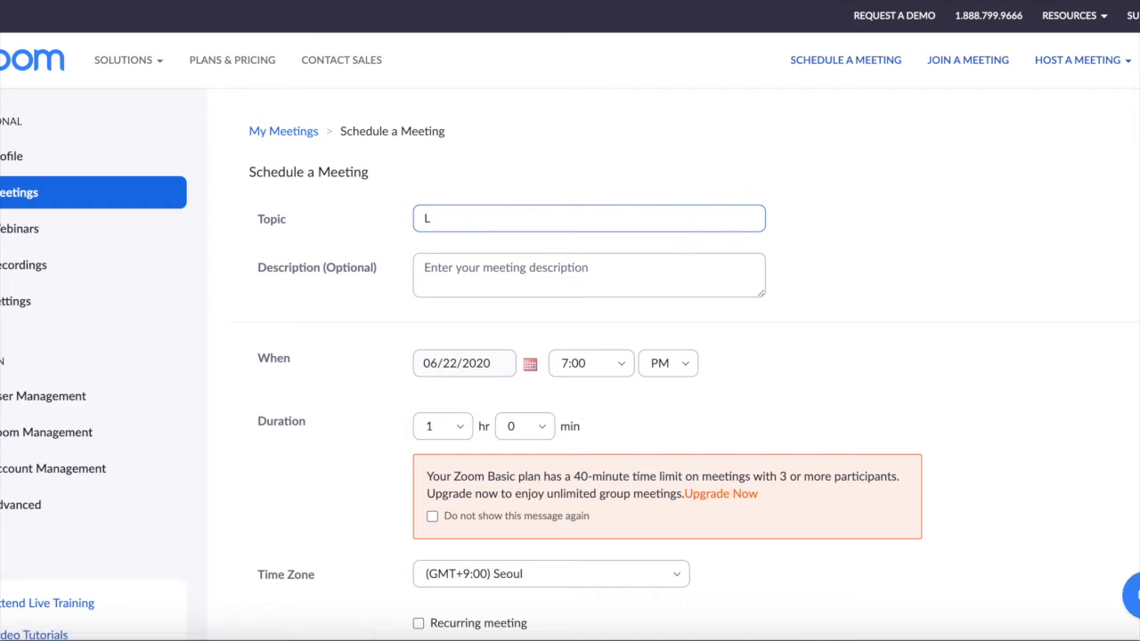
pyautogui.write('n;ine')
pyautogui.press('BackSpace')
pyautogui.press('BackSpace')
pyautogui.press('BackSpace')
pyautogui.press('BackSpace')
pyautogui.write('line Lecture')
pyautogui.click(584, 277)
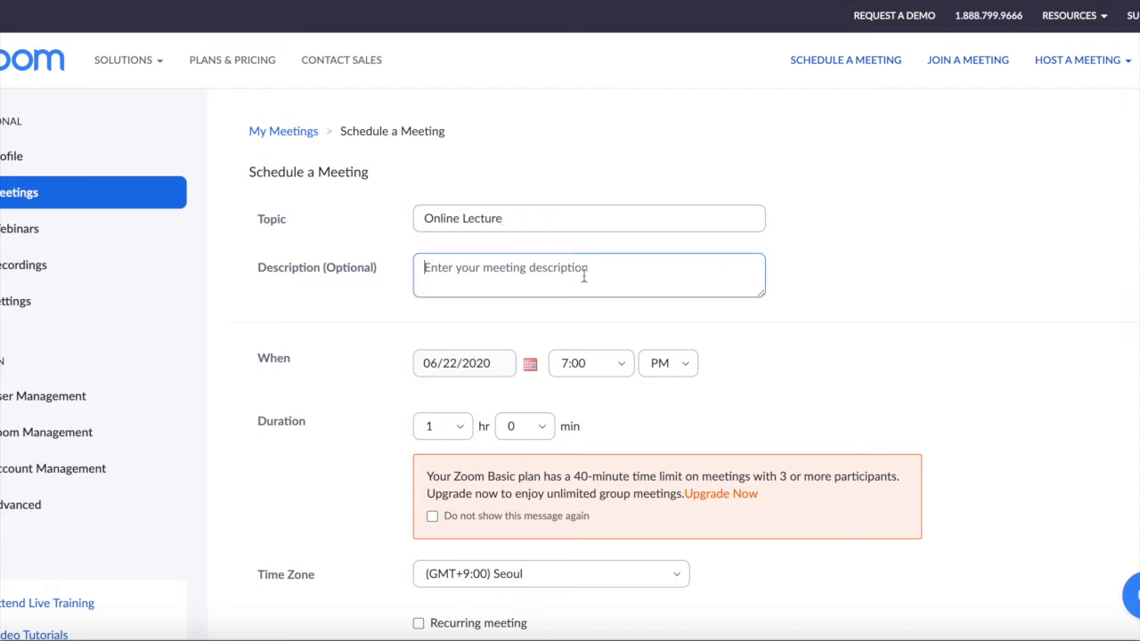
pyautogui.write('Data Communication')
# Set the meeting date to 06/24/2020 with a 9:00 AM start time
pyautogui.click(530, 364)
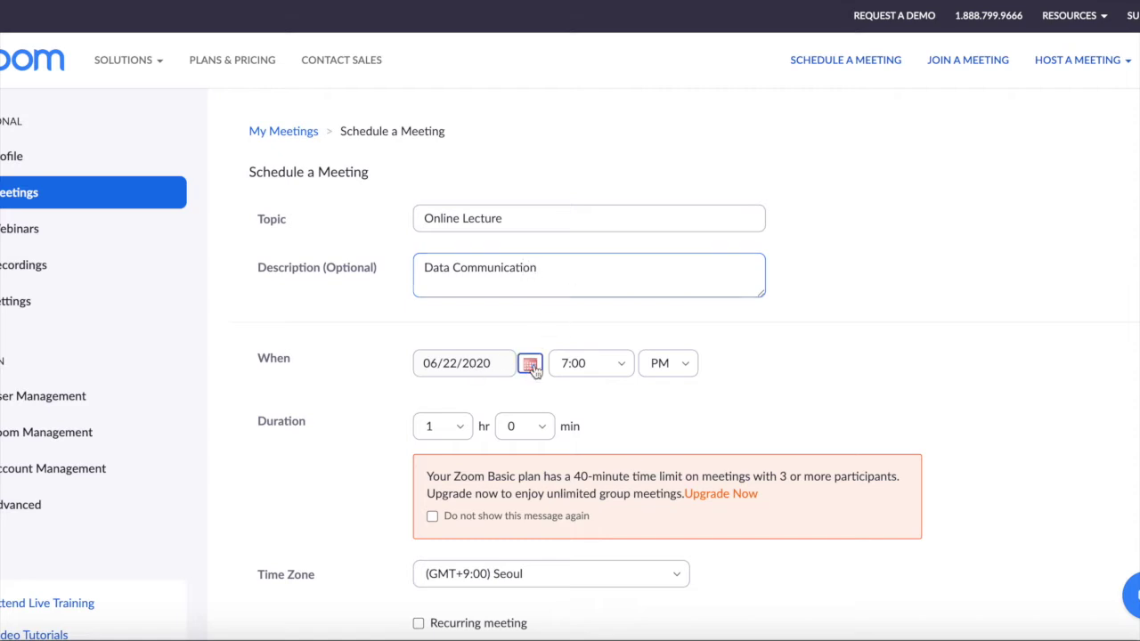
pyautogui.click(497, 485)
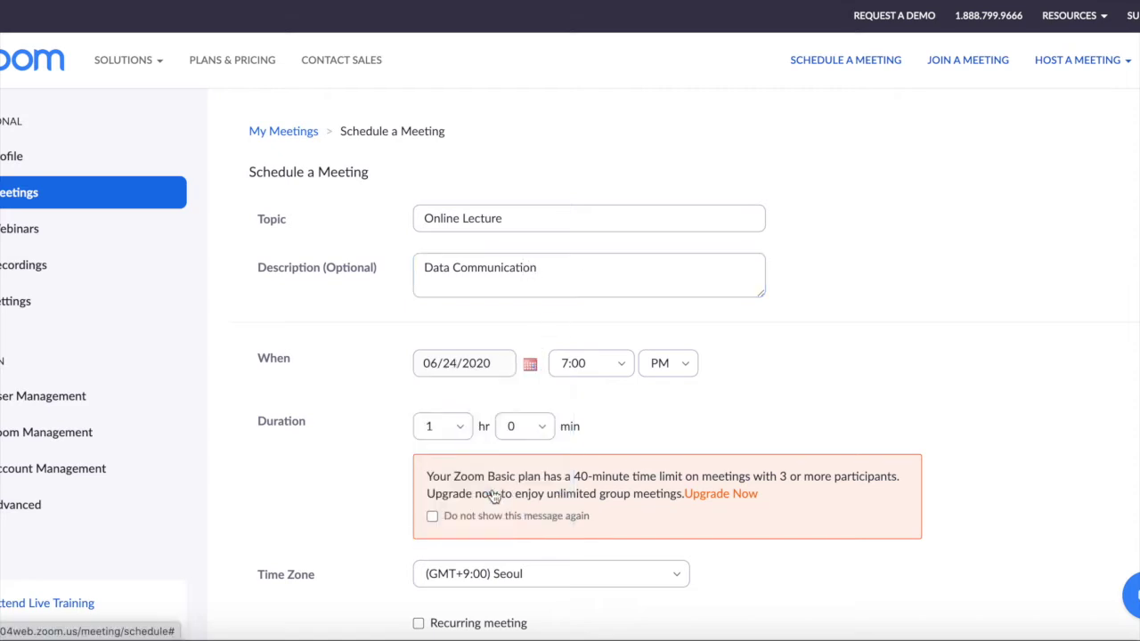
pyautogui.click(625, 370)
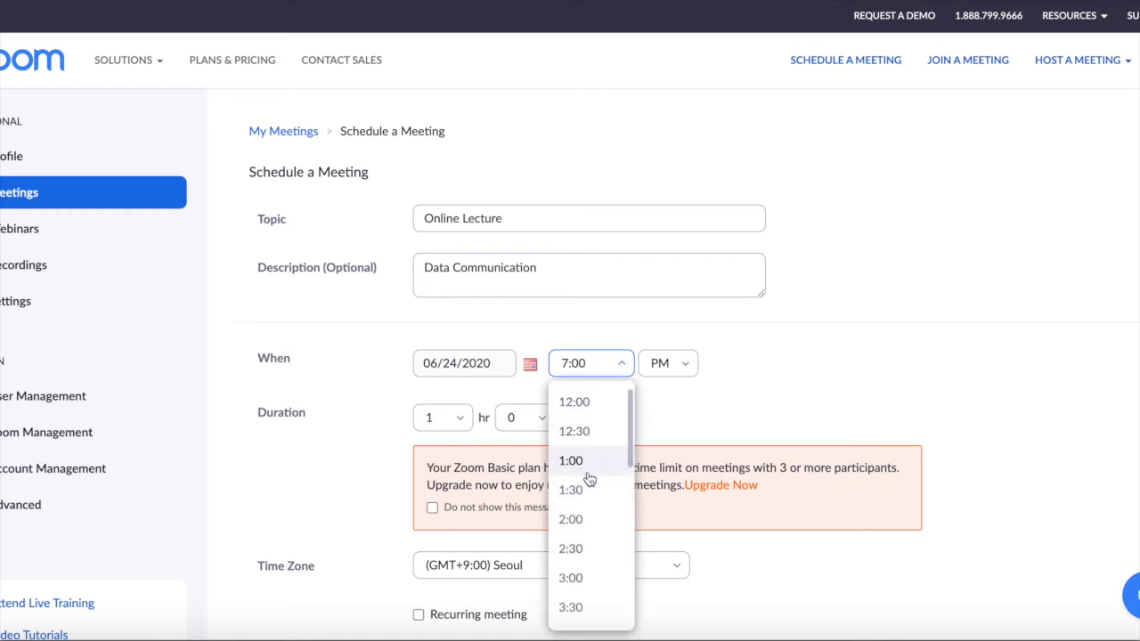
pyautogui.scroll(-2, 588, 522)
pyautogui.scroll(-3, 589, 524)
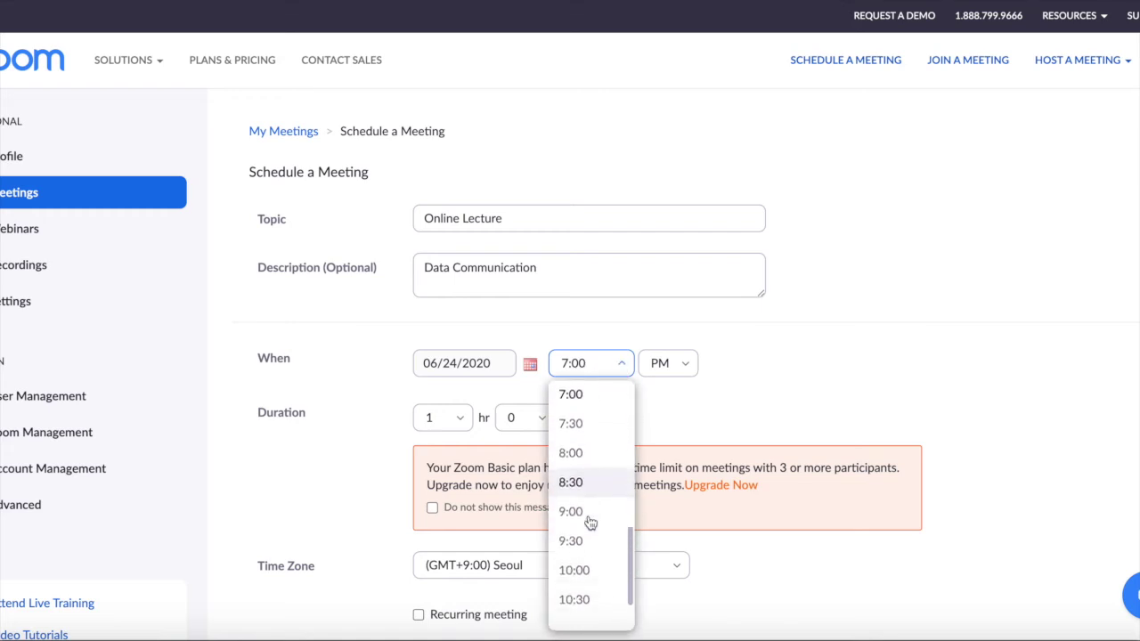
pyautogui.click(588, 485)
pyautogui.click(683, 365)
pyautogui.click(664, 414)
pyautogui.scroll(-3, 818, 362)
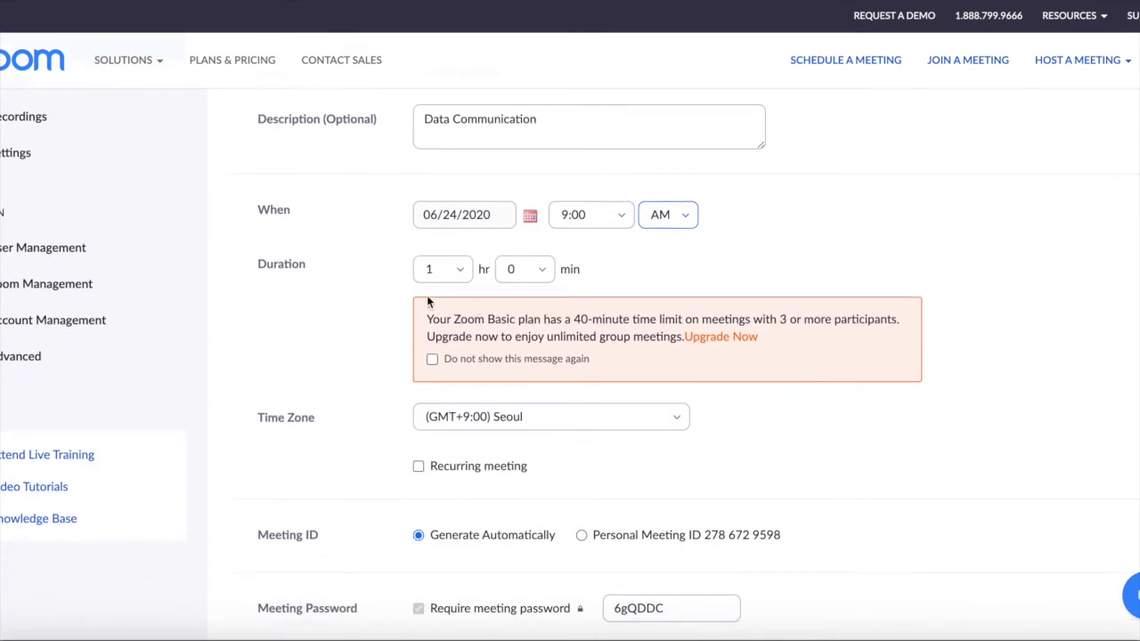
# Keep Seoul as the meeting's time zone
pyautogui.scroll(-1, 737, 419)
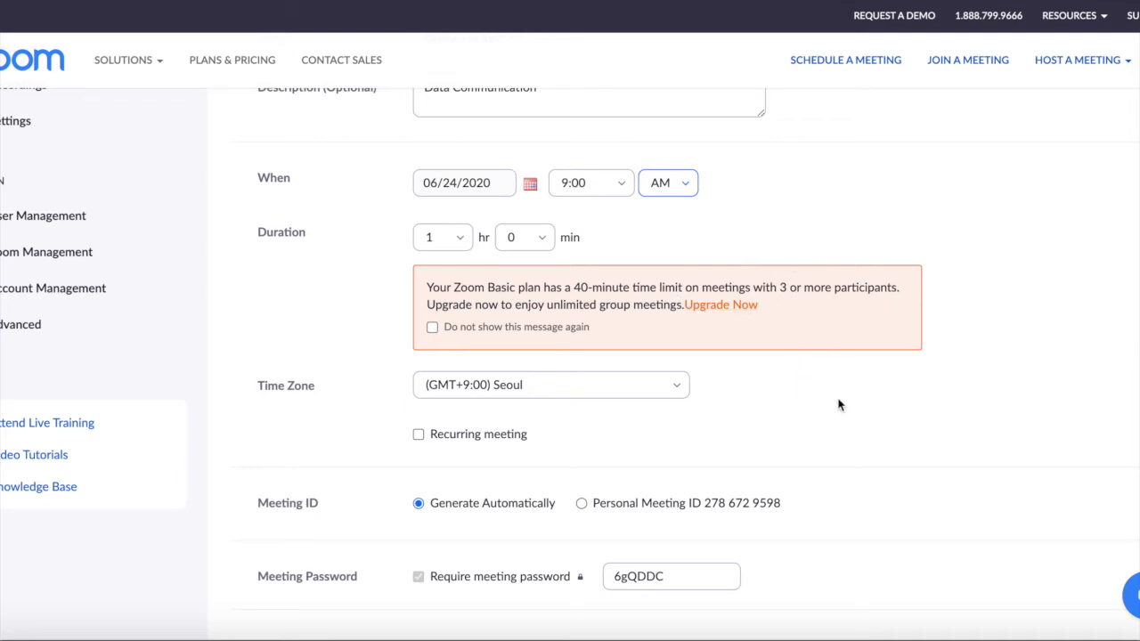
pyautogui.scroll(-2, 841, 406)
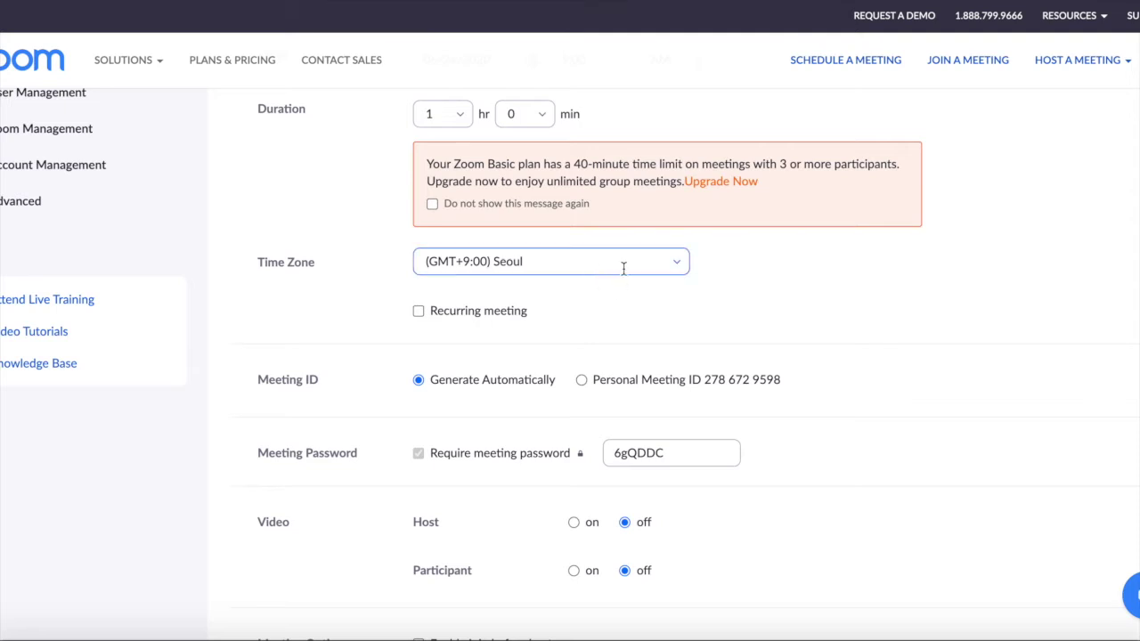
pyautogui.click(624, 268)
pyautogui.click(778, 272)
# Try the Personal Meeting ID, then revert to an automatically generated meeting ID
pyautogui.scroll(-2, 841, 318)
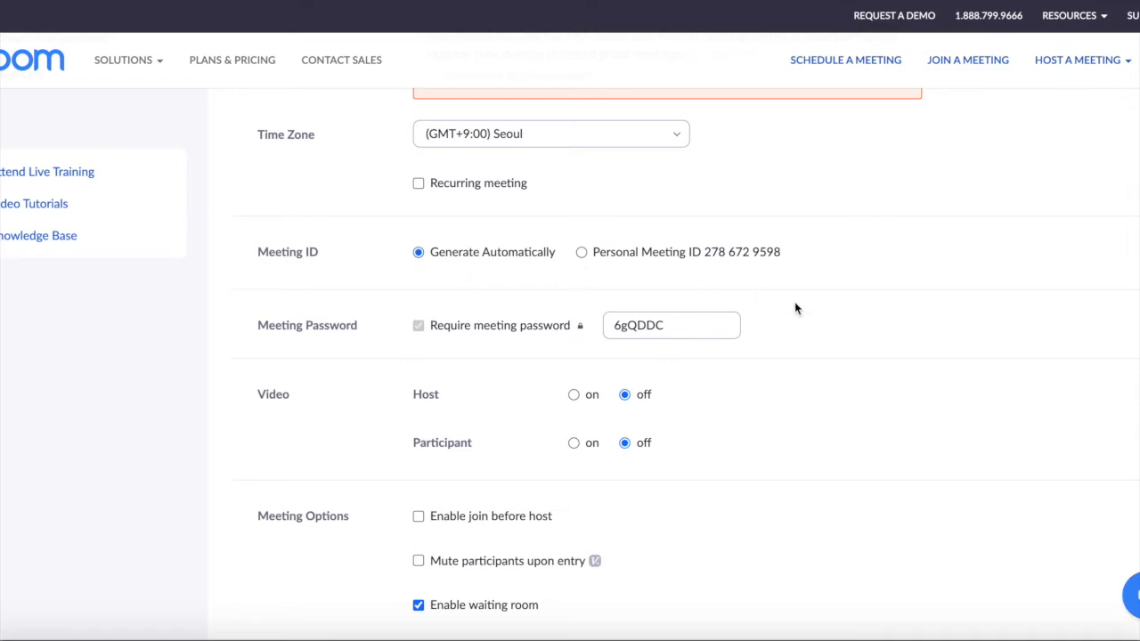
pyautogui.scroll(-5, 878, 356)
pyautogui.scroll(5, 878, 358)
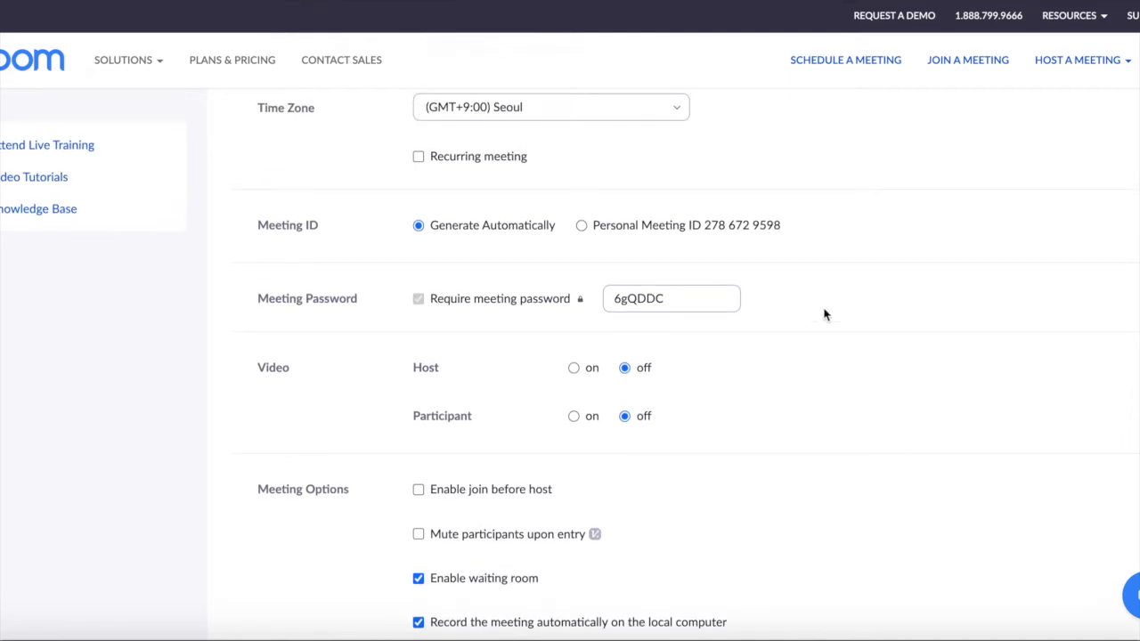
pyautogui.click(583, 226)
pyautogui.moveTo(579, 320)
pyautogui.click(418, 226)
pyautogui.scroll(-3, 468, 342)
# Turn on host and participant video for the Online Lecture meeting
pyautogui.click(573, 256)
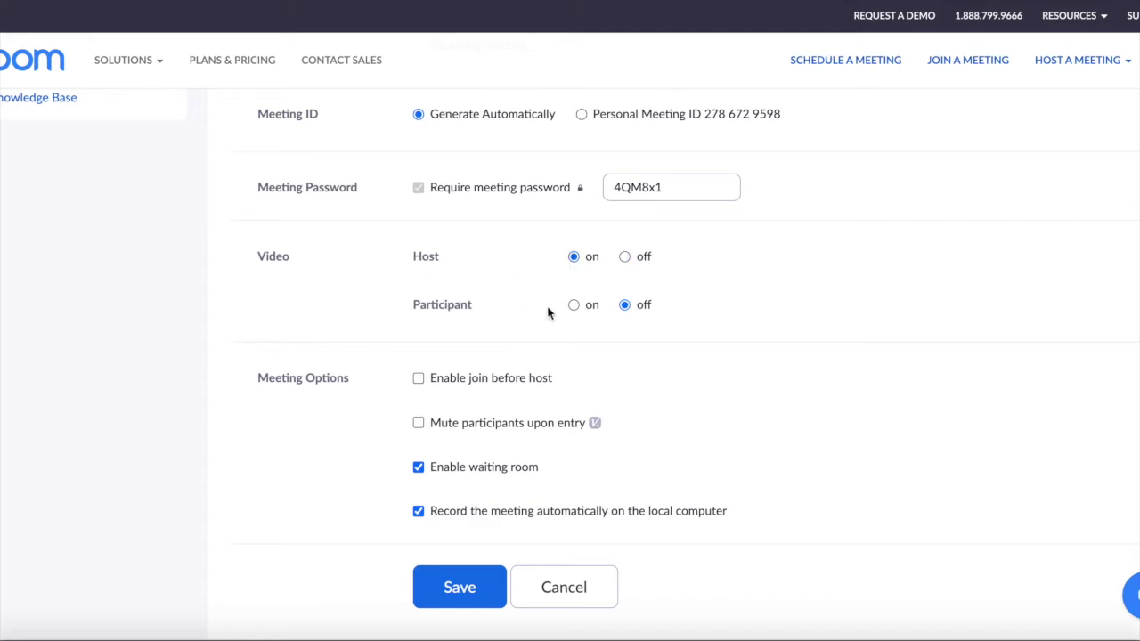
pyautogui.click(574, 307)
pyautogui.scroll(-1, 756, 375)
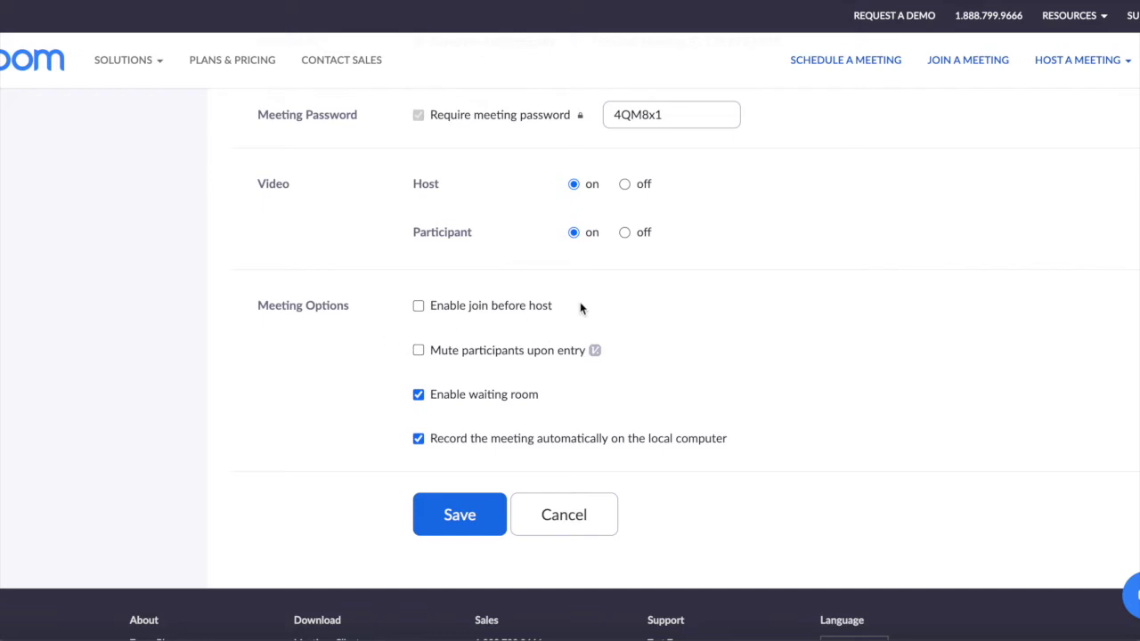
pyautogui.scroll(5, 678, 307)
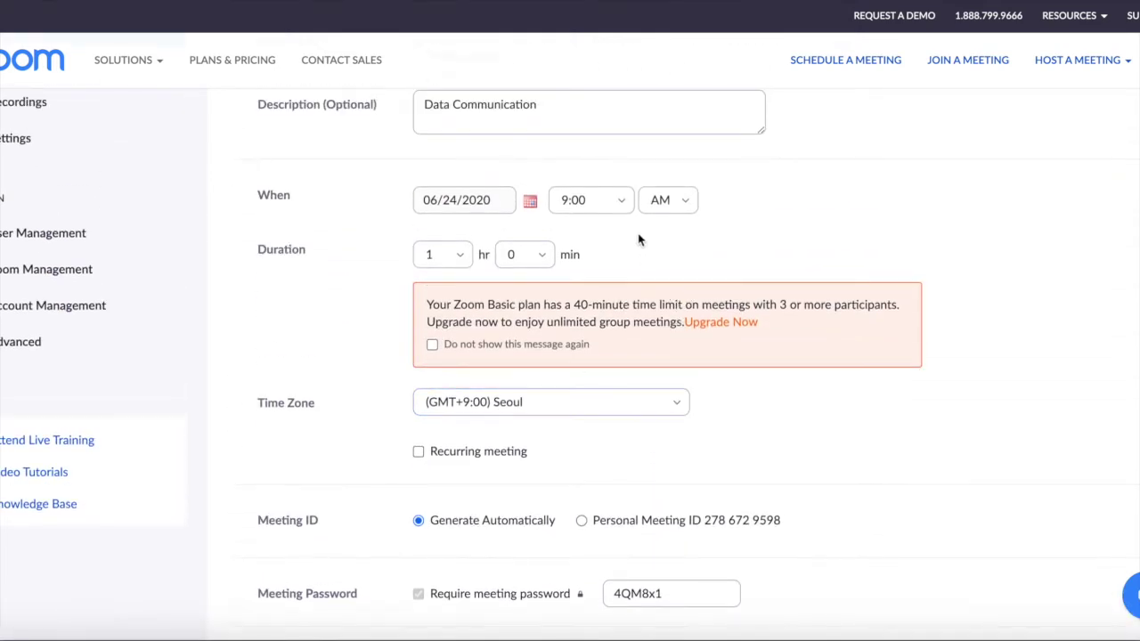
pyautogui.scroll(-5, 807, 422)
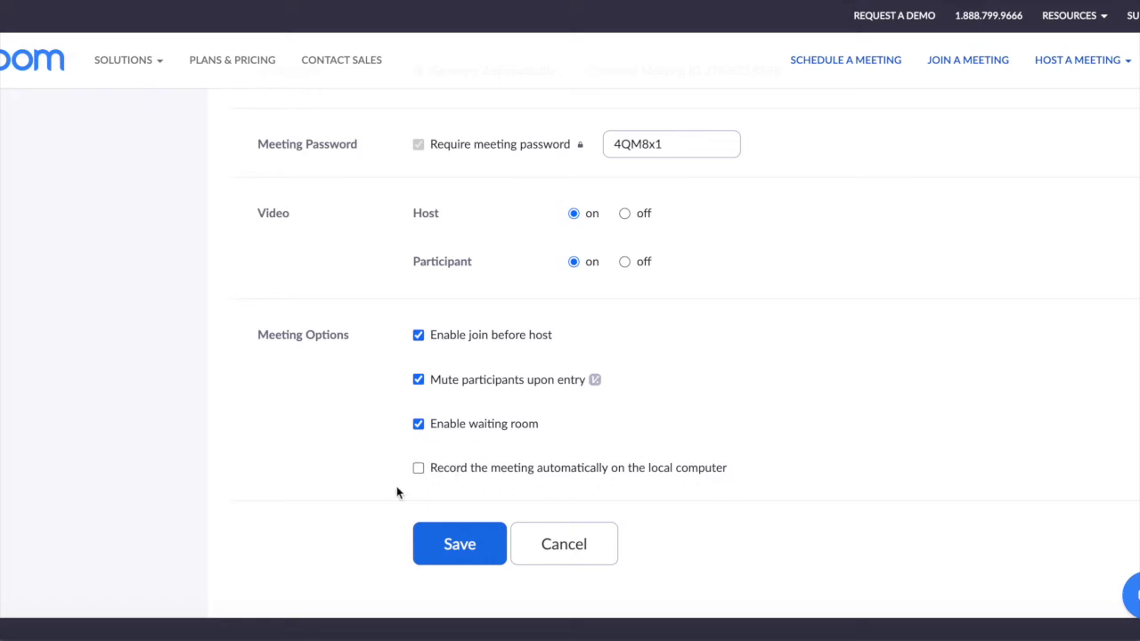
# Re-enable automatic recording on the local computer and save the meeting
pyautogui.click(418, 468)
pyautogui.scroll(7, 799, 346)
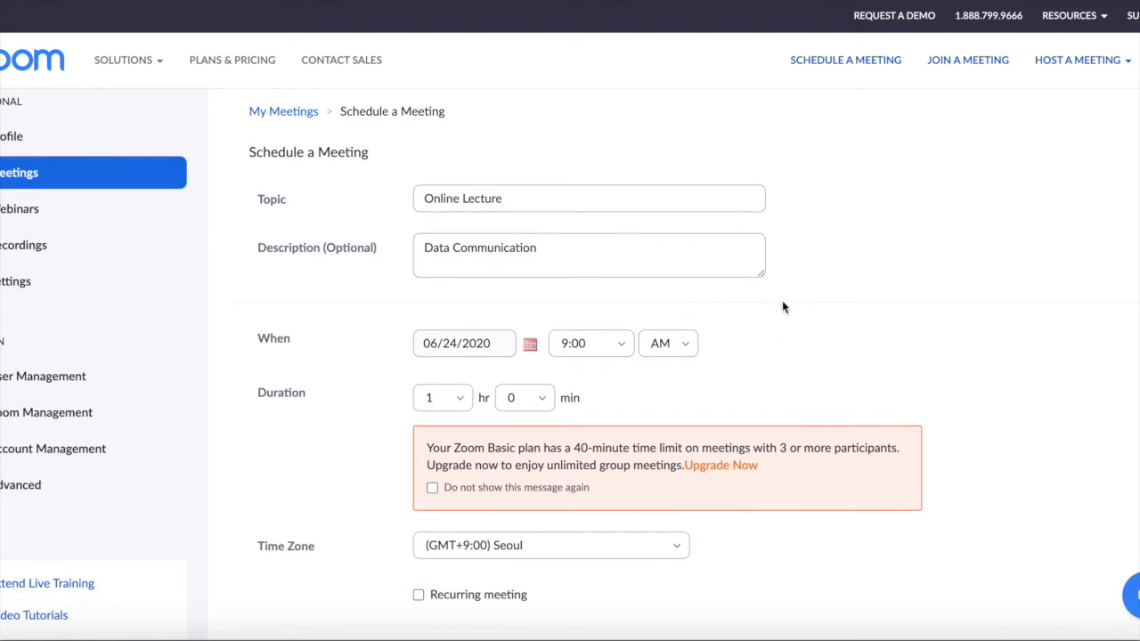
pyautogui.scroll(-1, 896, 318)
pyautogui.scroll(-2, 897, 317)
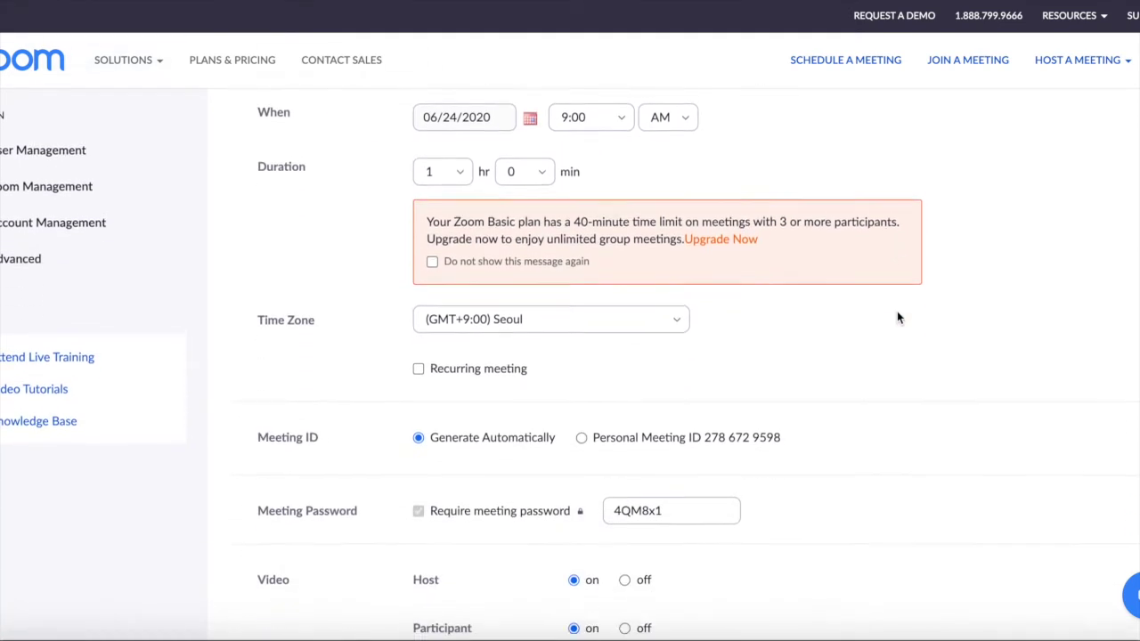
pyautogui.scroll(-5, 897, 317)
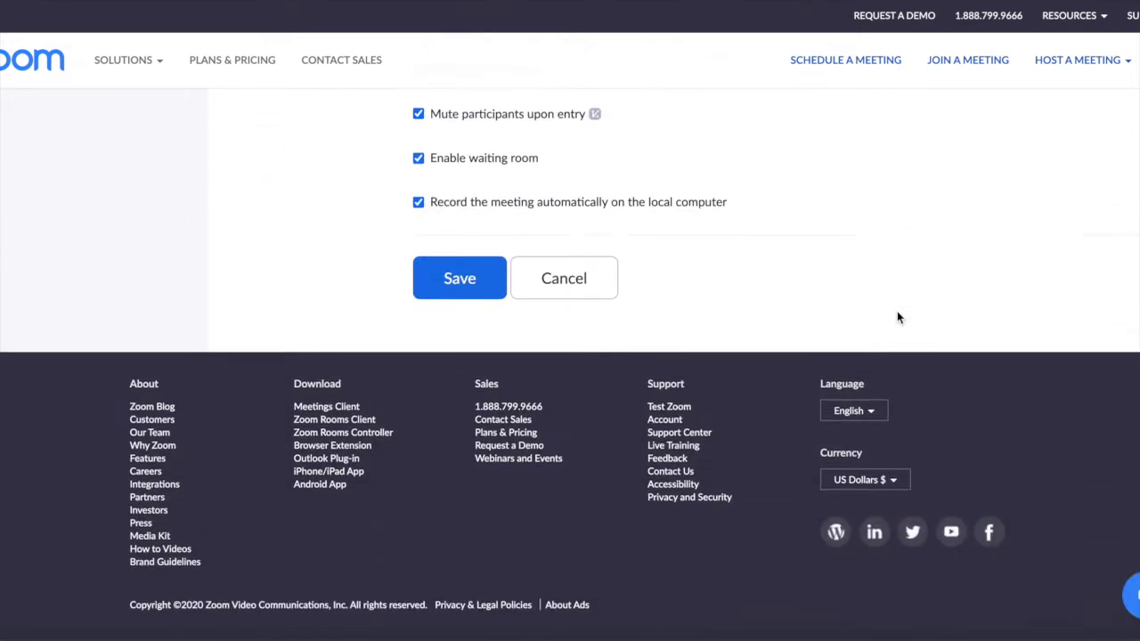
pyautogui.click(460, 253)
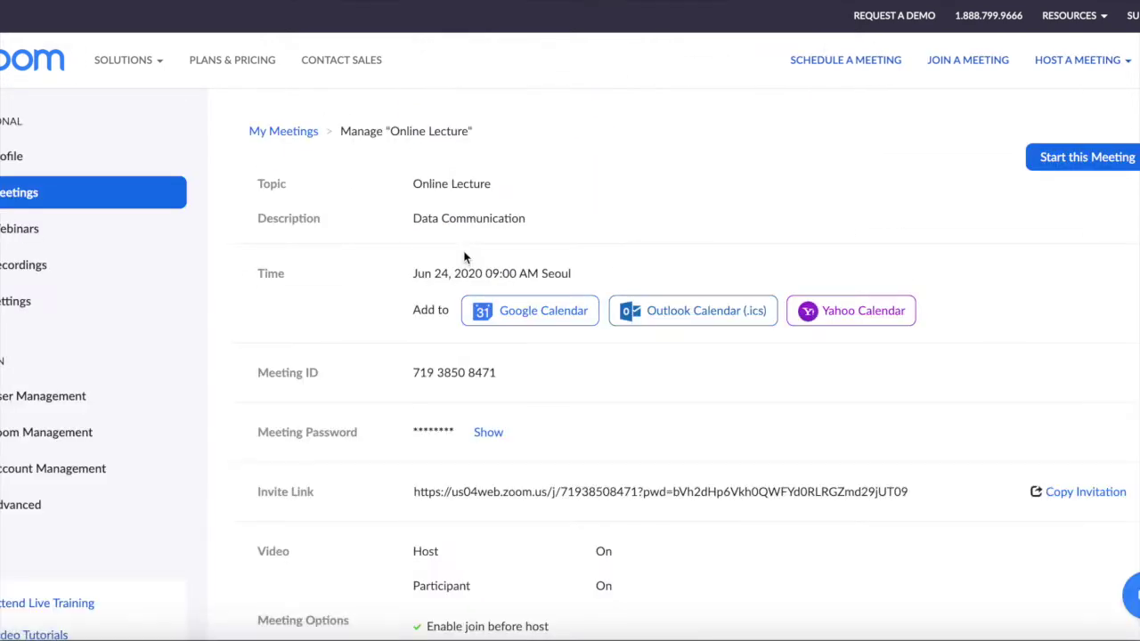
# Preview the Online Lecture meeting invitation text and close it without copying
pyautogui.scroll(-1, 464, 257)
pyautogui.scroll(-3, 613, 369)
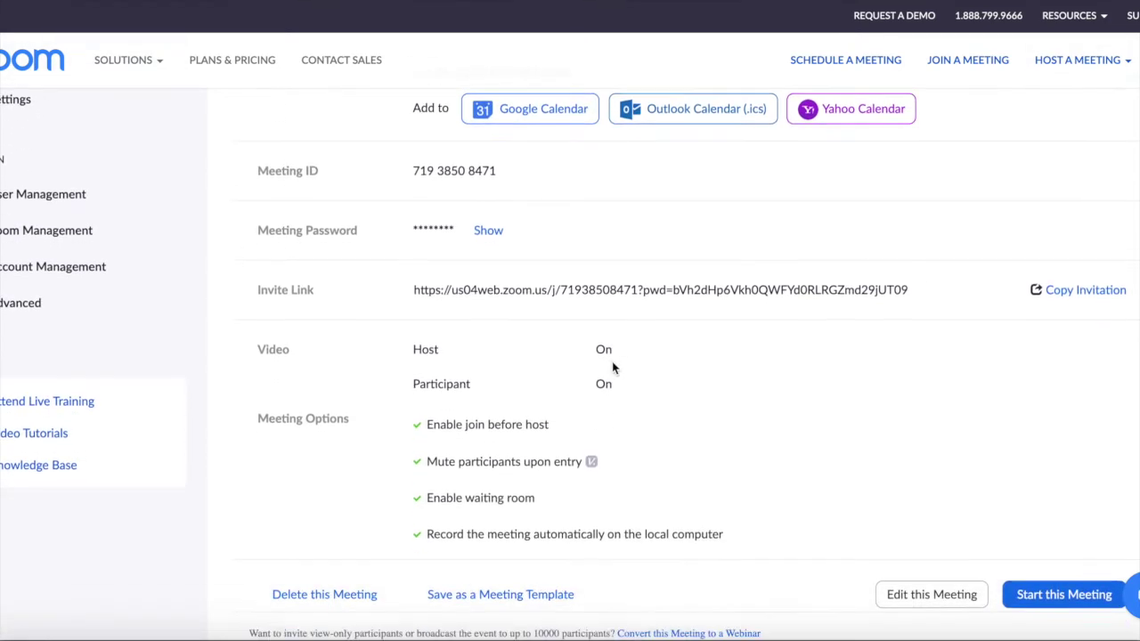
pyautogui.click(1085, 289)
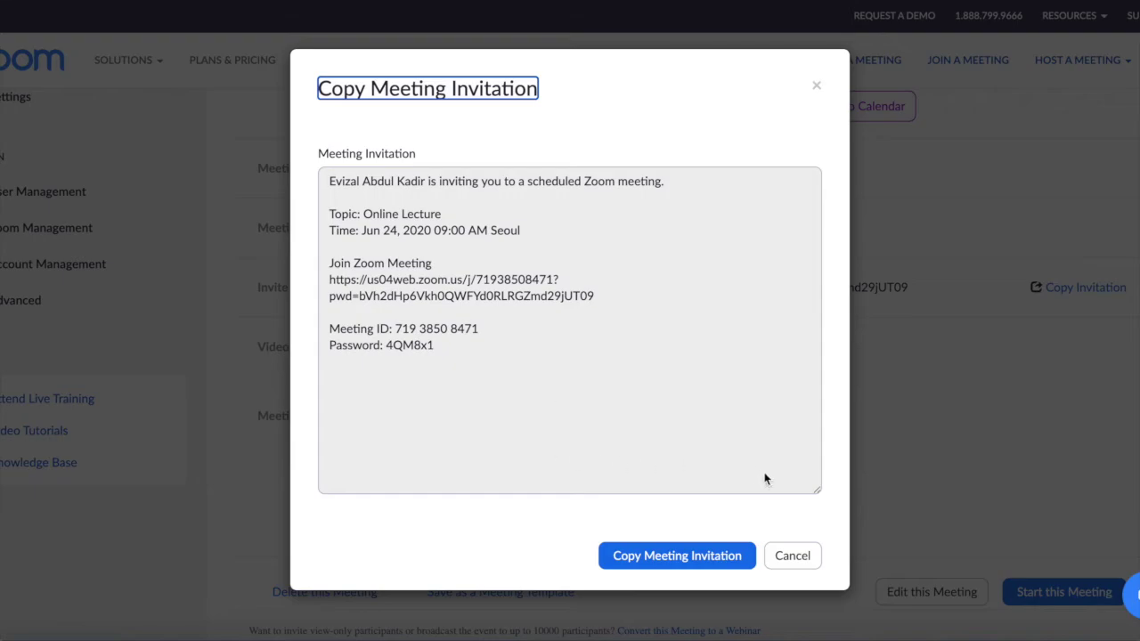
pyautogui.click(790, 559)
# Copy the meeting invitation text to the clipboard and close the invitation window
pyautogui.scroll(4, 897, 434)
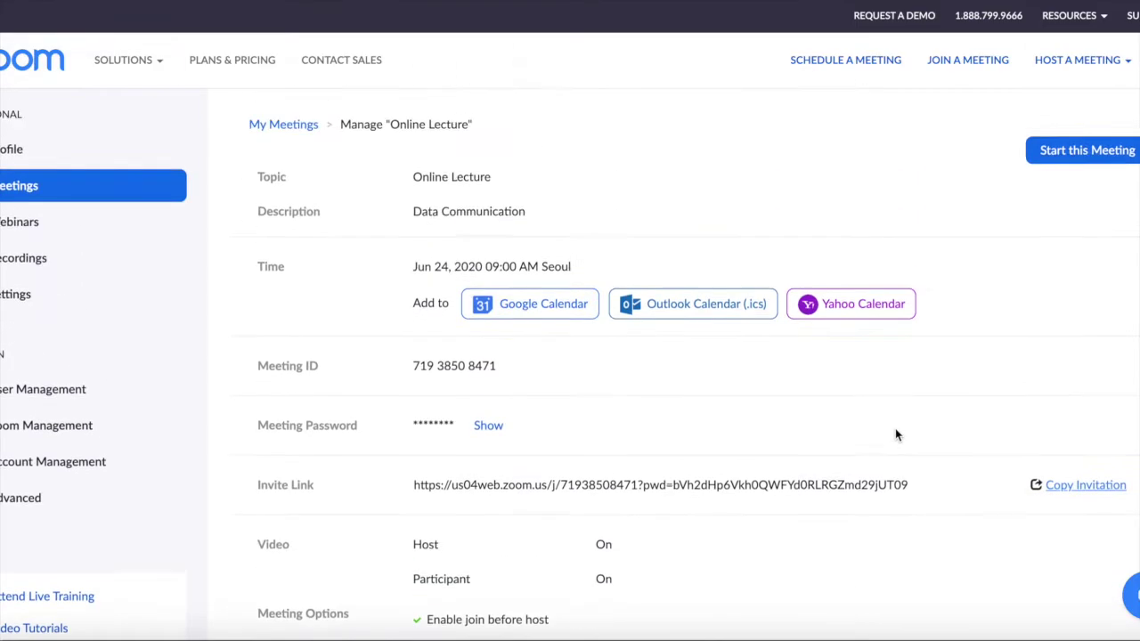
pyautogui.scroll(-3, 896, 434)
pyautogui.scroll(-4, 895, 434)
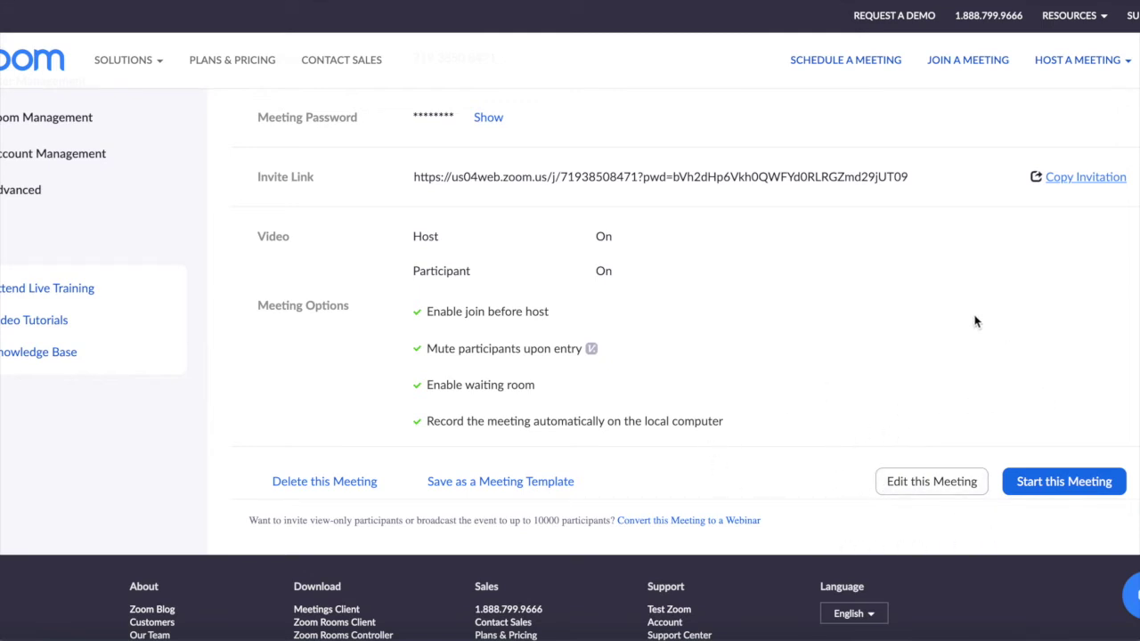
pyautogui.click(1085, 178)
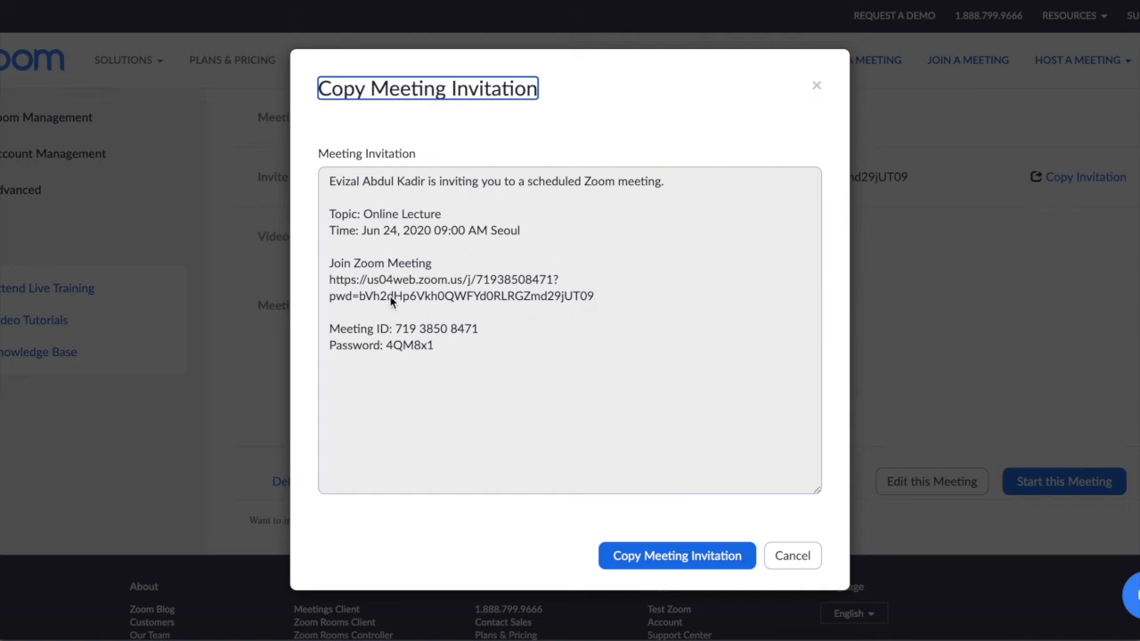
pyautogui.click(626, 555)
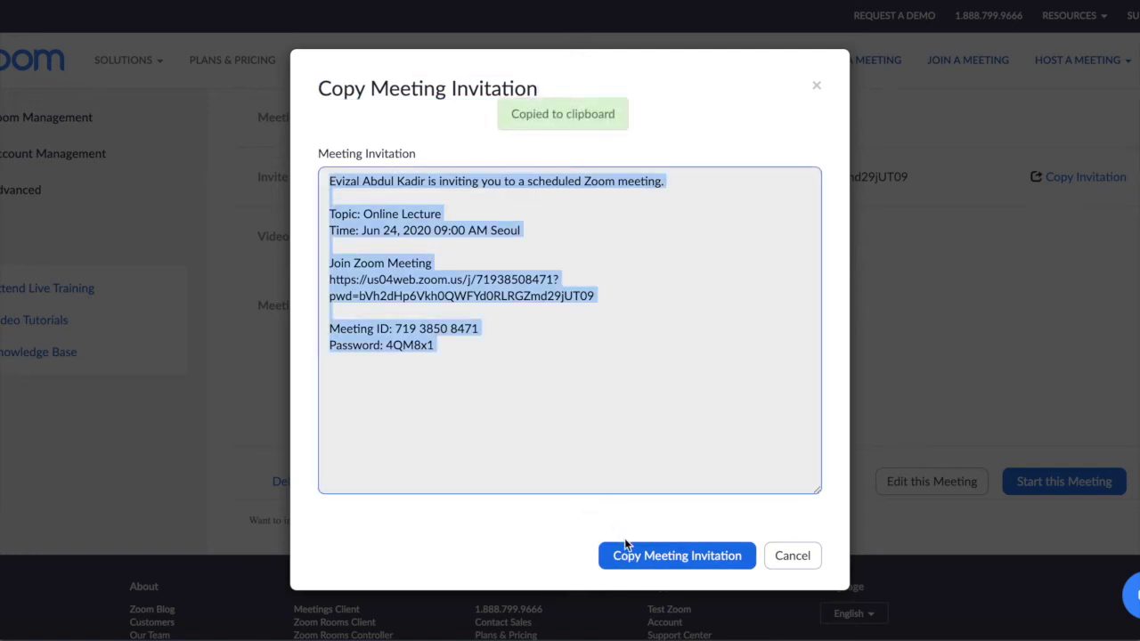
pyautogui.click(467, 356)
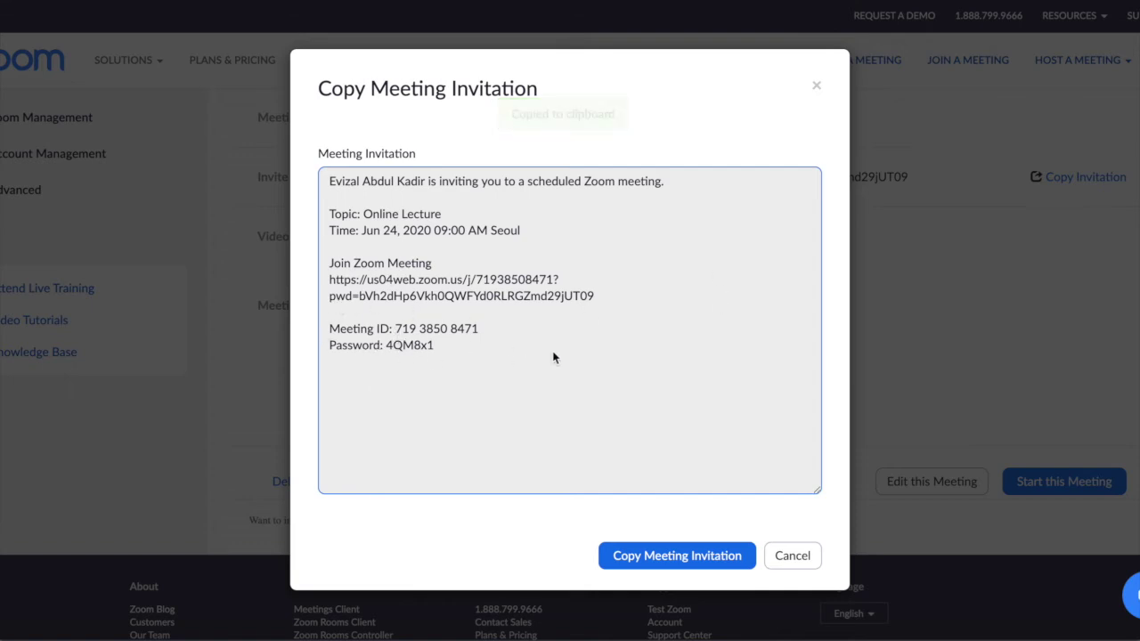
pyautogui.click(789, 561)
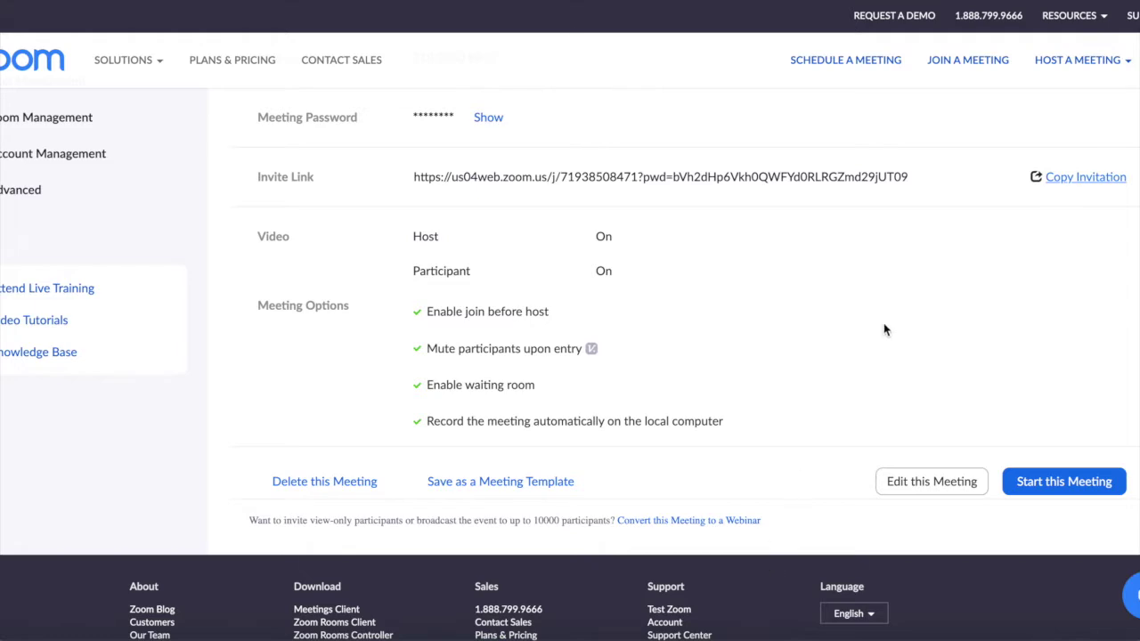
pyautogui.scroll(4, 885, 331)
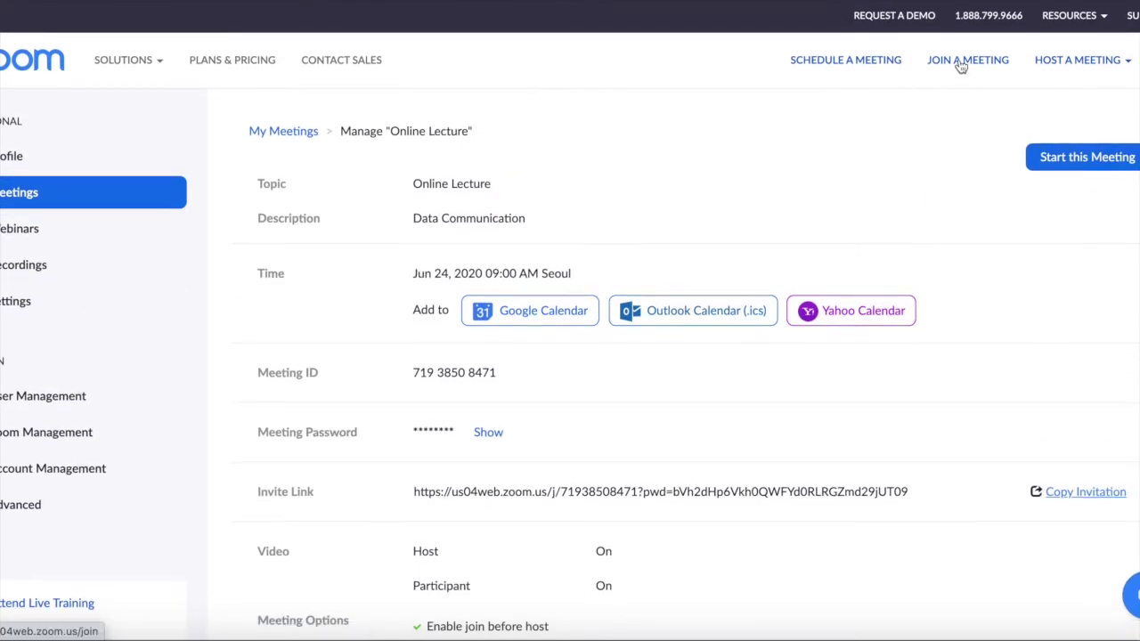
# Check the Join a Meeting page and Host a Meeting options, then return to My Meetings
pyautogui.click(960, 66)
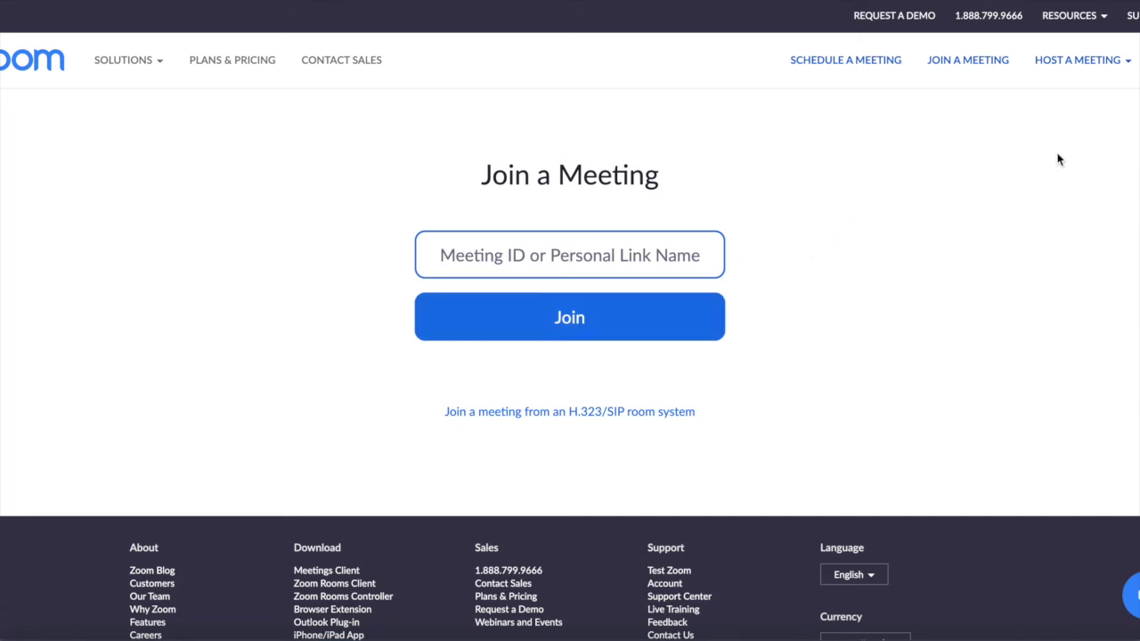
pyautogui.click(1117, 72)
pyautogui.click(1120, 71)
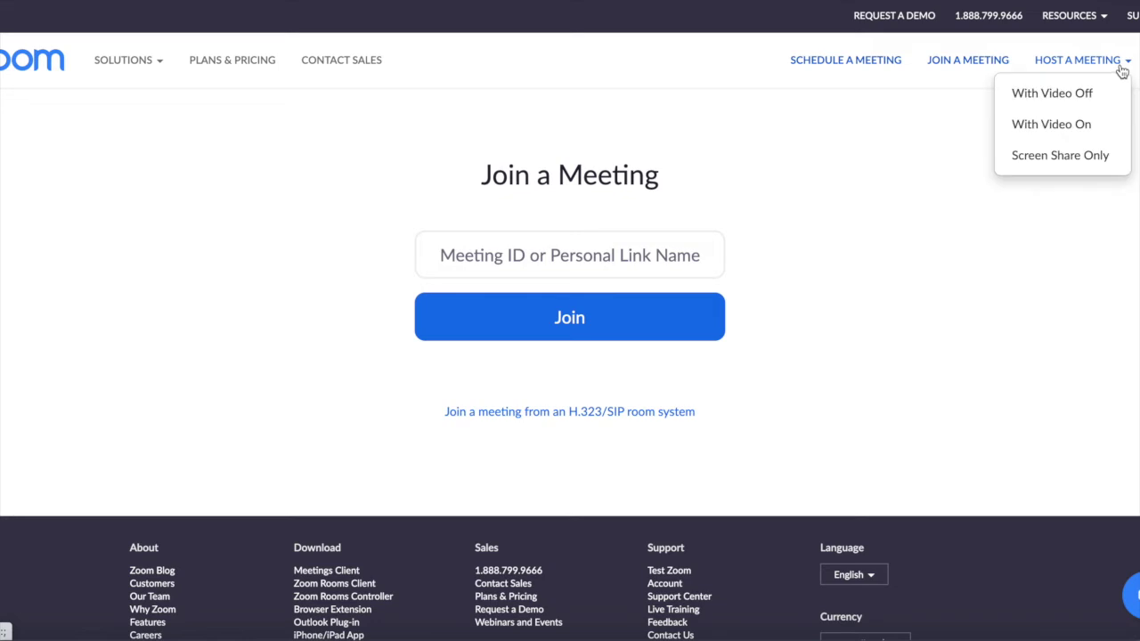
pyautogui.click(847, 71)
pyautogui.moveTo(1066, 59)
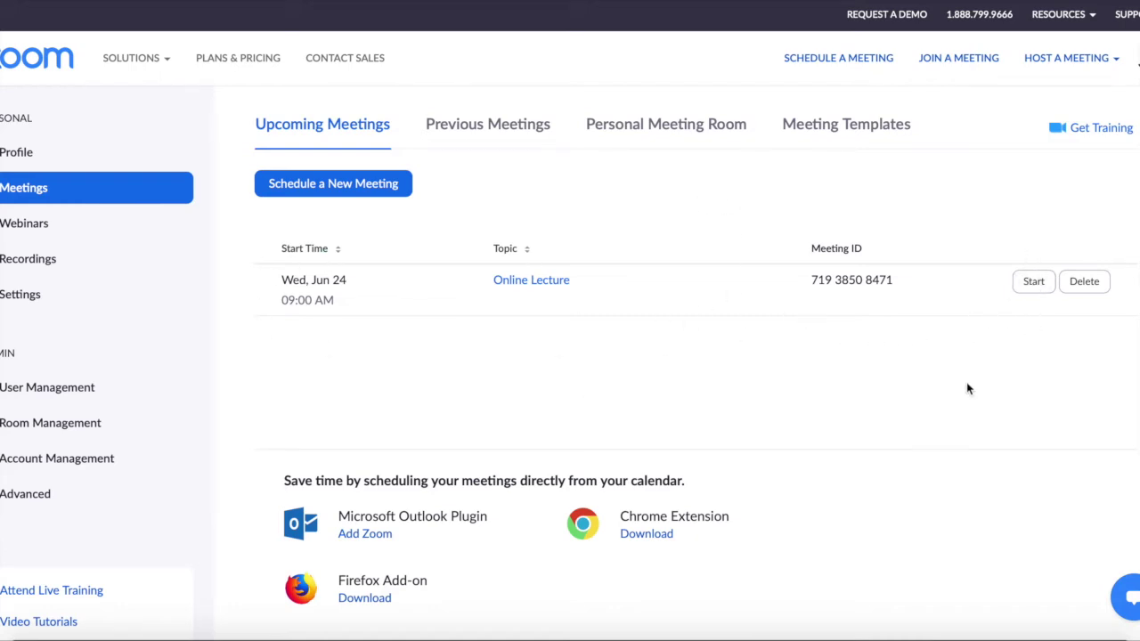
# Host a new meeting With Video On and allow the browser to launch the Zoom app
pyautogui.click(1106, 68)
pyautogui.click(1107, 68)
pyautogui.click(1047, 92)
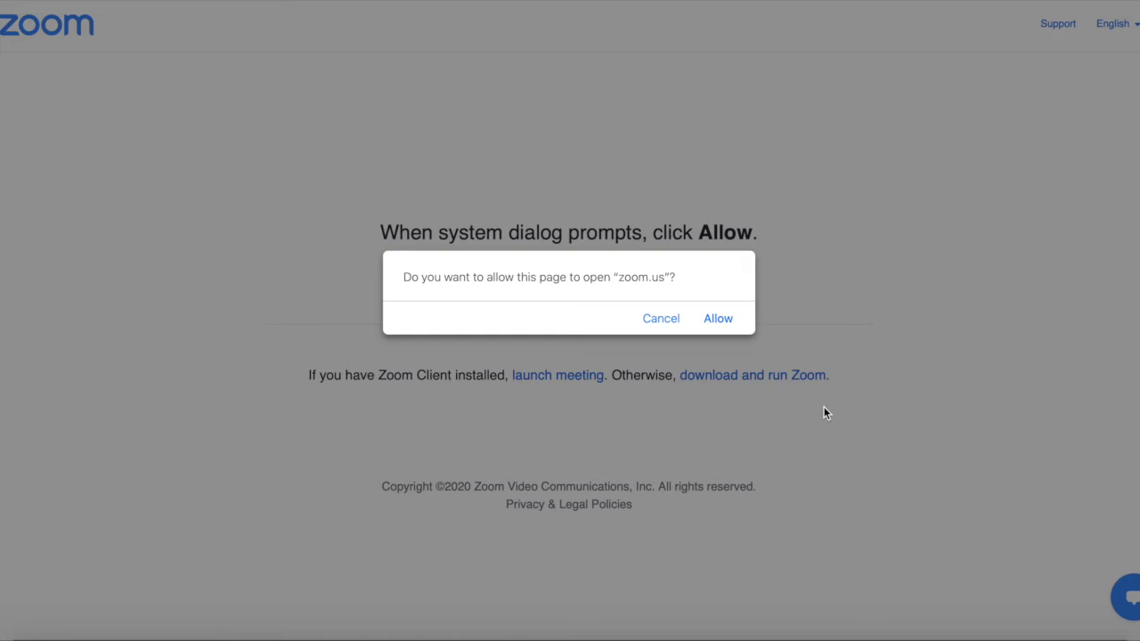
pyautogui.click(718, 320)
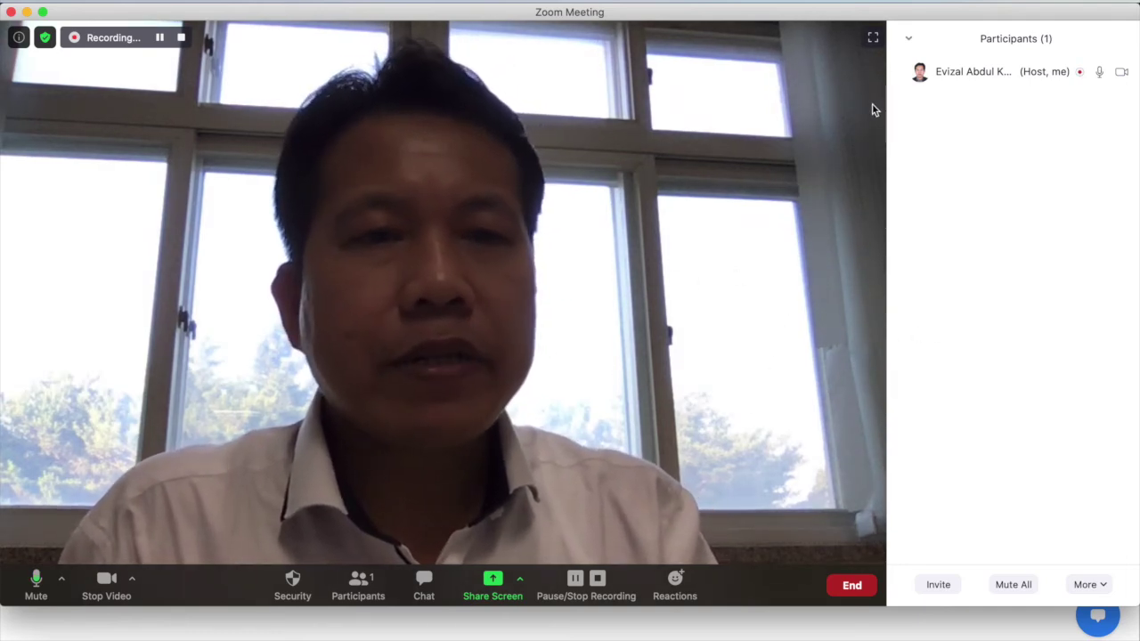
# Close the Participants panel through its chevron options menu
pyautogui.moveTo(904, 88)
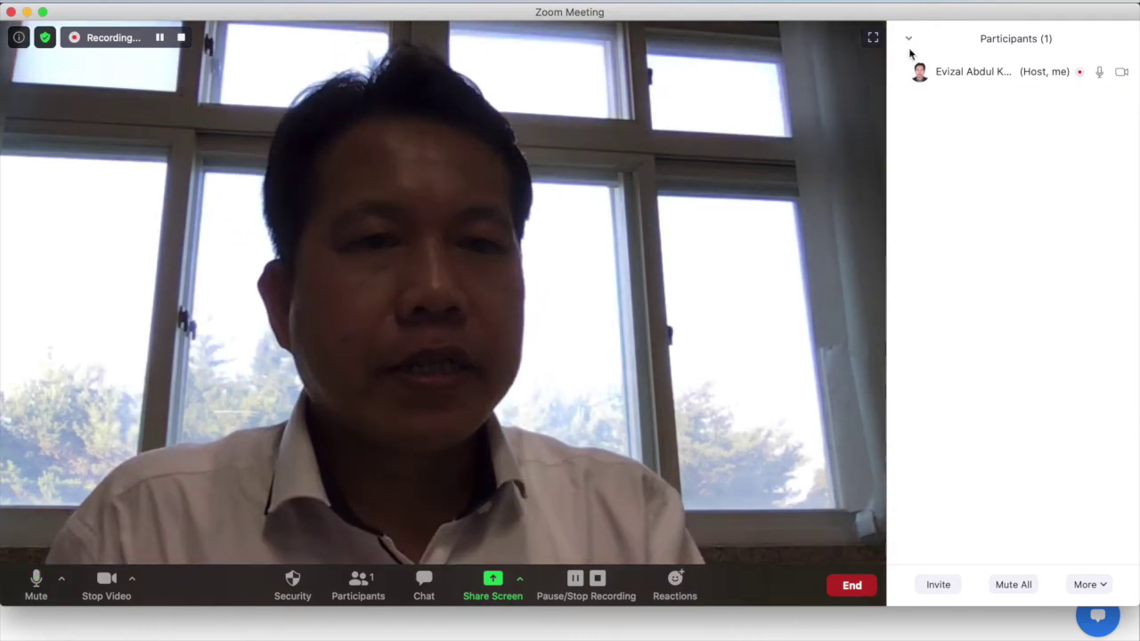
pyautogui.click(908, 41)
pyautogui.click(781, 158)
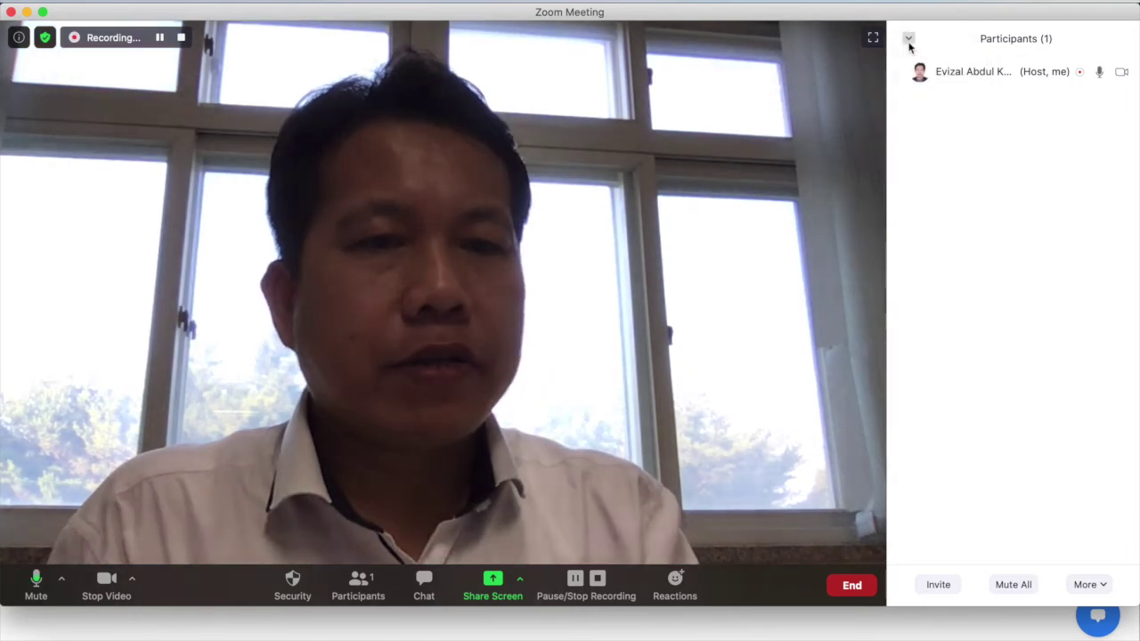
pyautogui.click(908, 41)
pyautogui.click(940, 53)
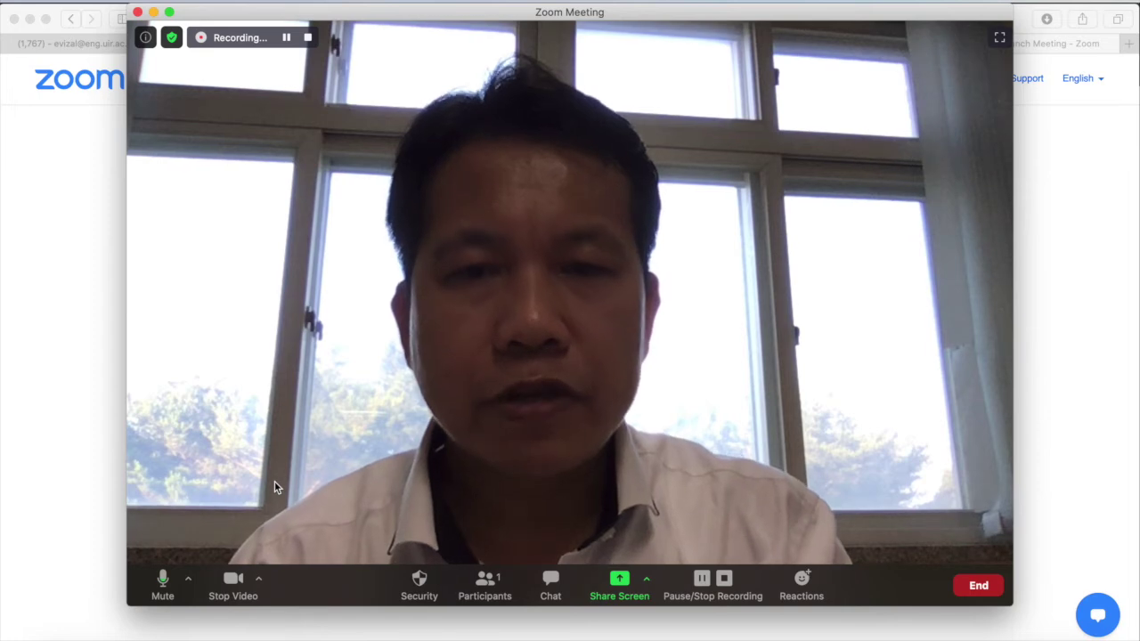
# Toggle the microphone between muted and unmuted twice, ending unmuted
pyautogui.click(163, 580)
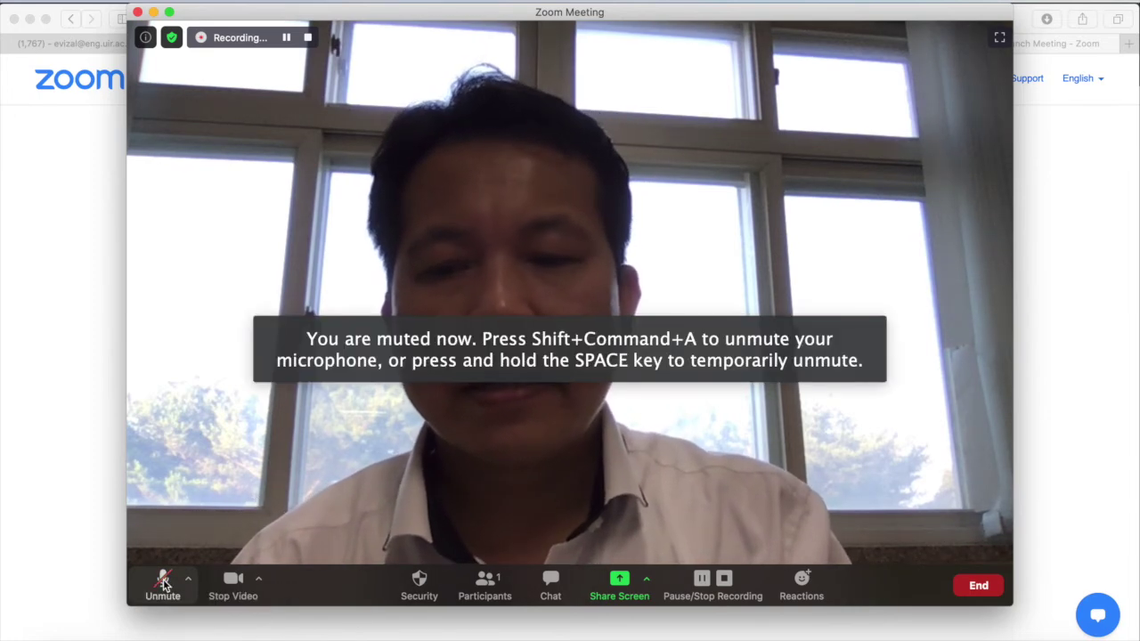
pyautogui.click(163, 580)
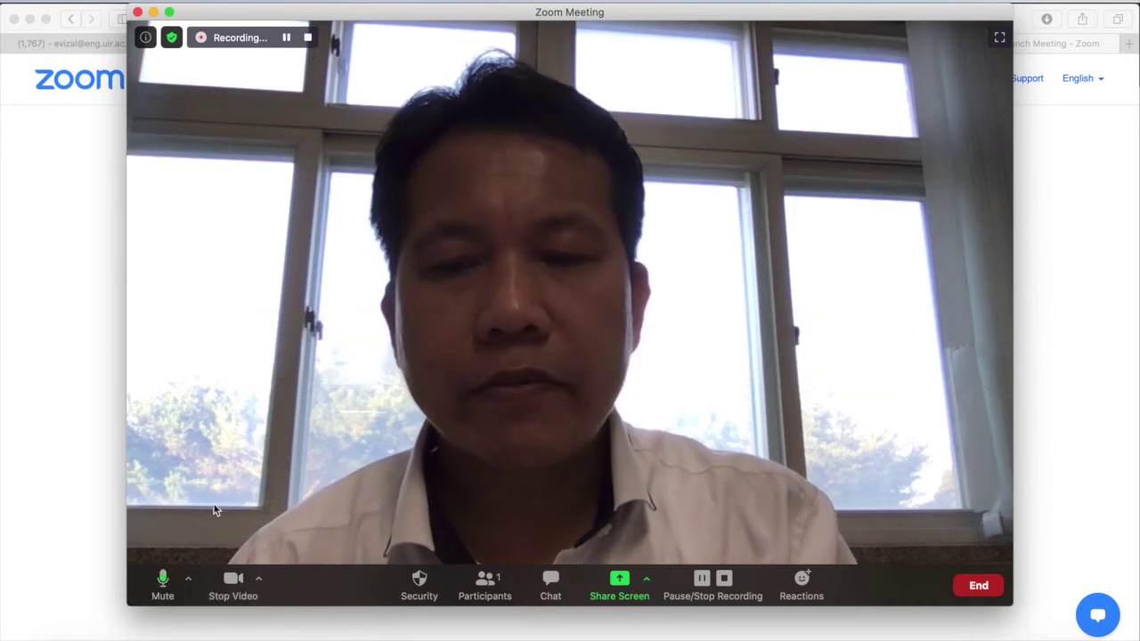
pyautogui.click(163, 592)
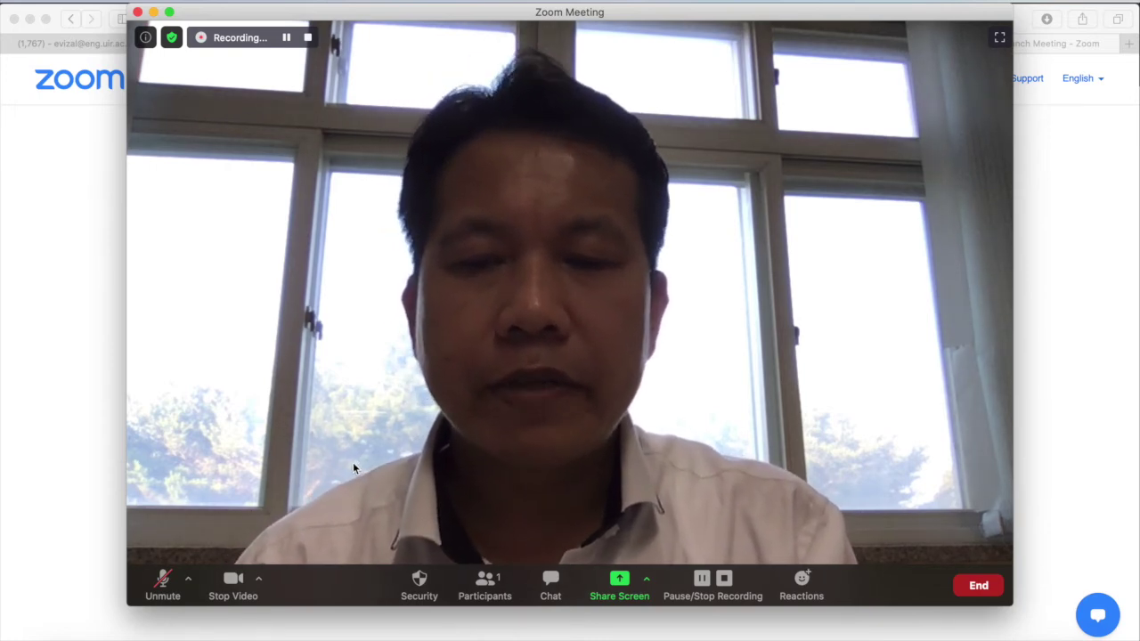
pyautogui.click(162, 583)
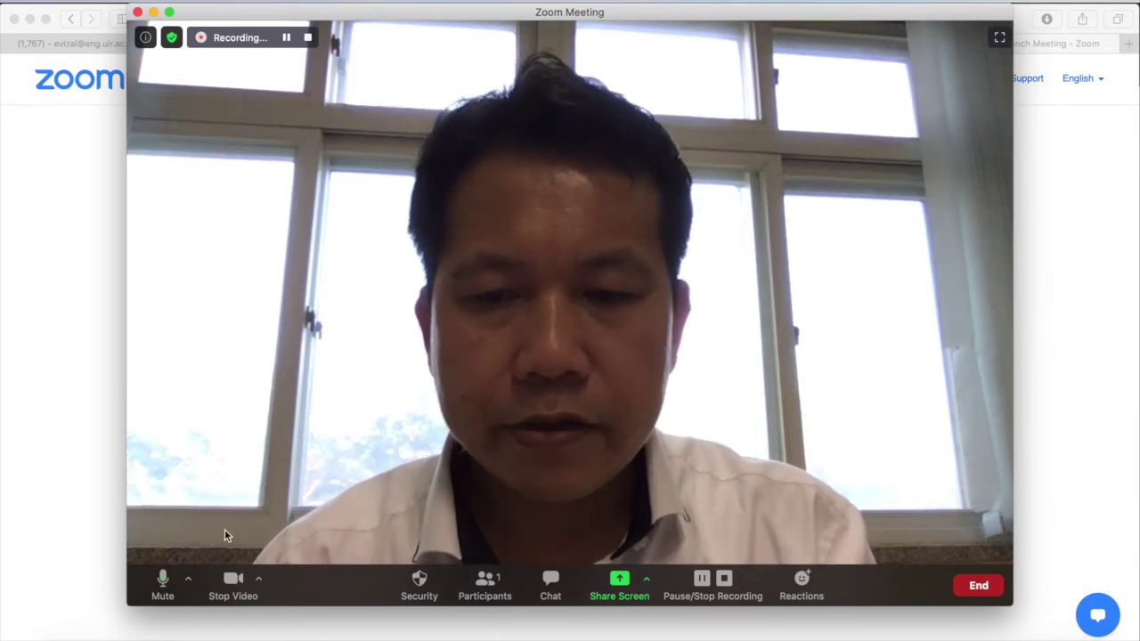
# Turn the camera off and back on, then show the participants list
pyautogui.click(235, 584)
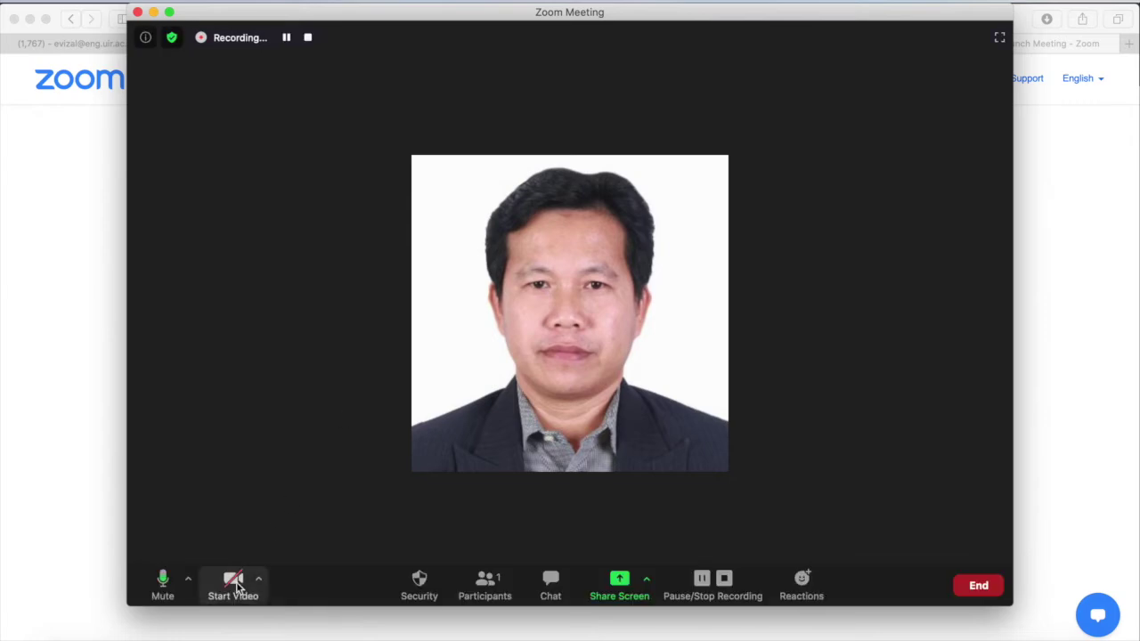
pyautogui.click(232, 585)
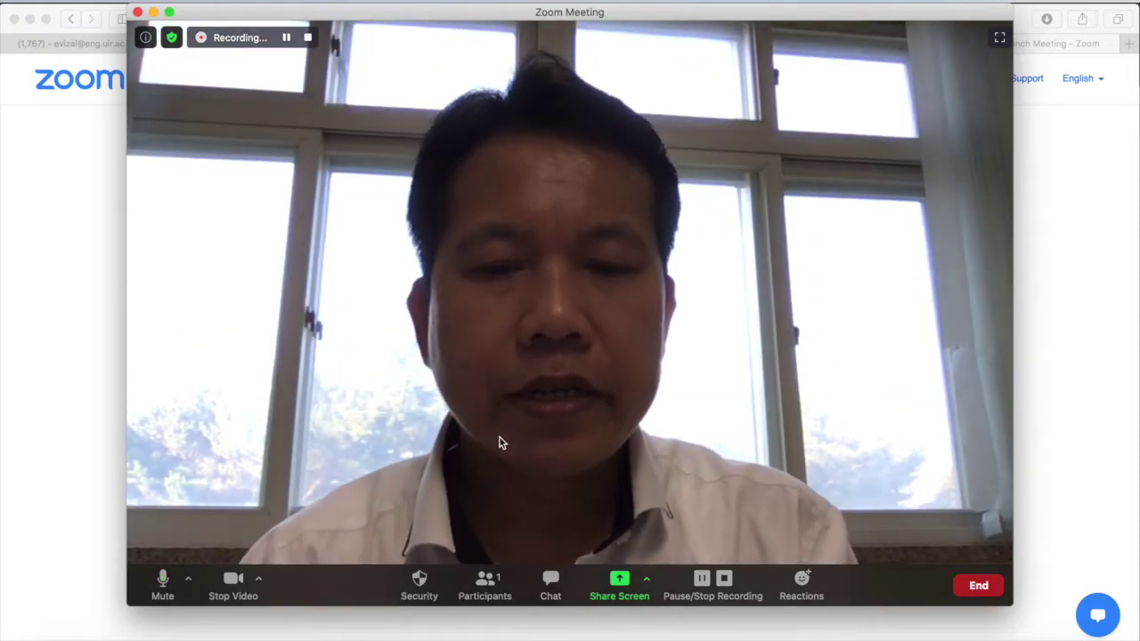
pyautogui.click(485, 585)
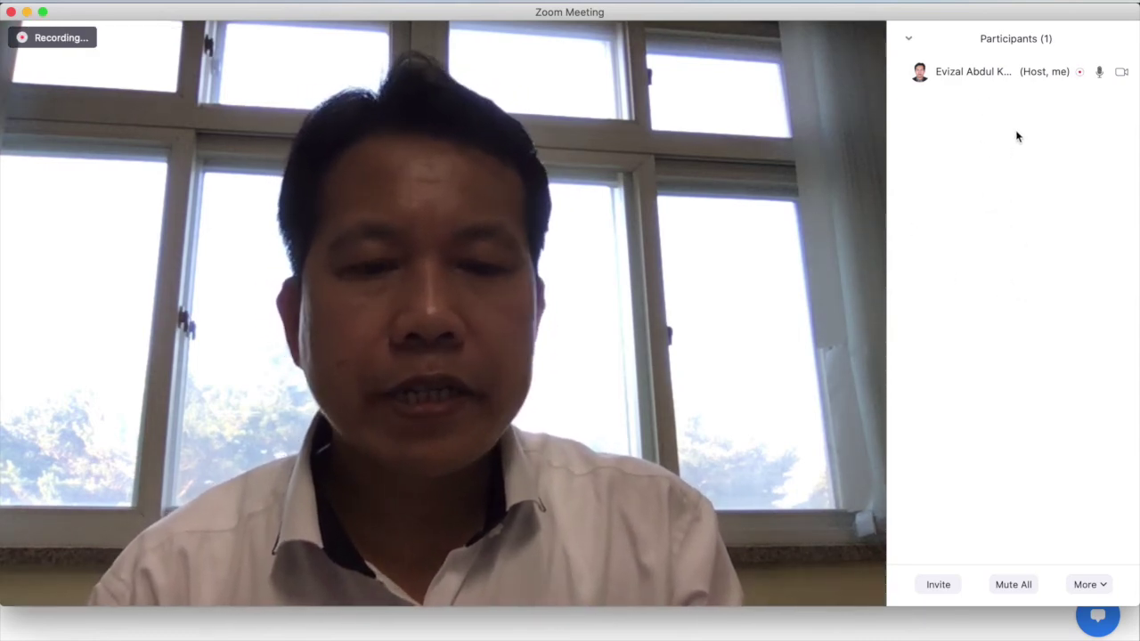
pyautogui.moveTo(748, 84)
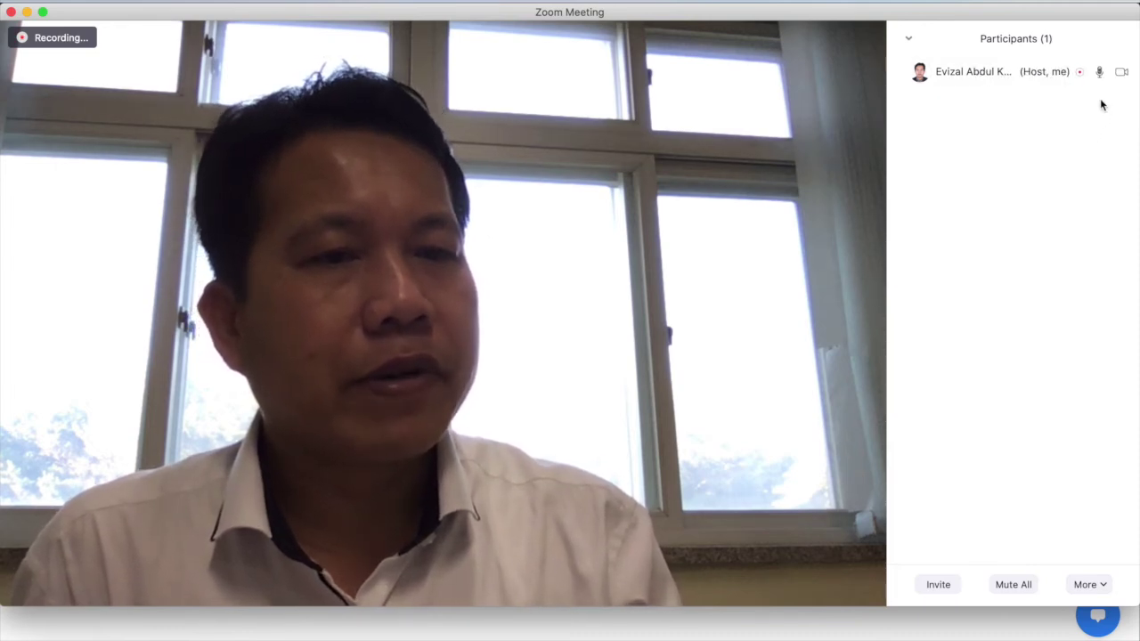
pyautogui.moveTo(1122, 80)
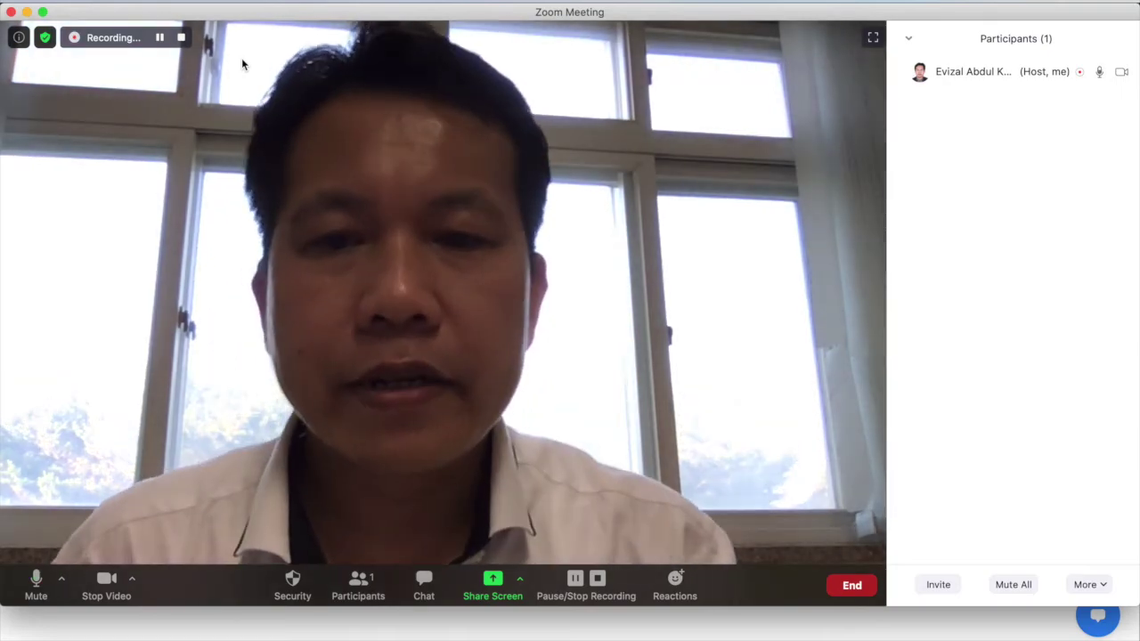
pyautogui.moveTo(124, 68)
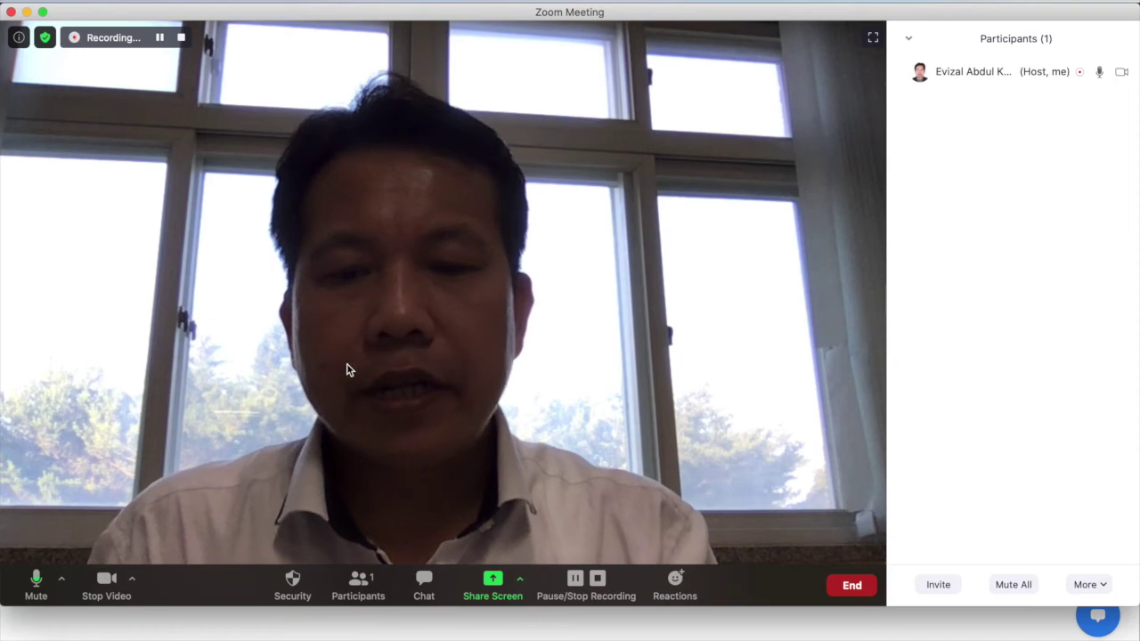
# Send the chat message 'test' to everyone in the meeting
pyautogui.click(425, 583)
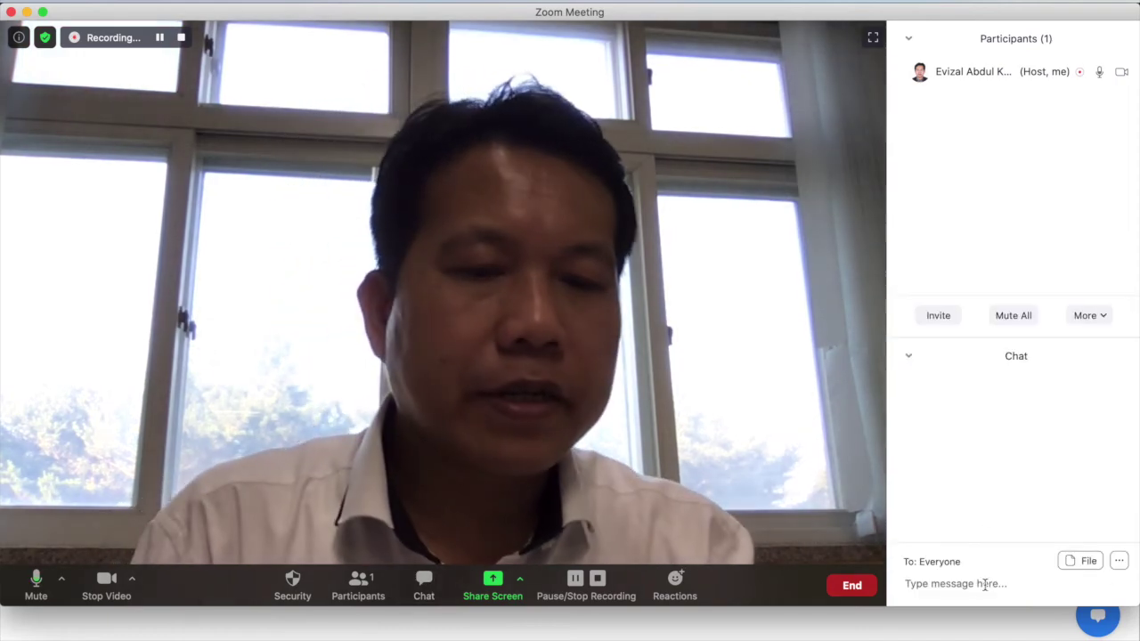
pyautogui.click(977, 594)
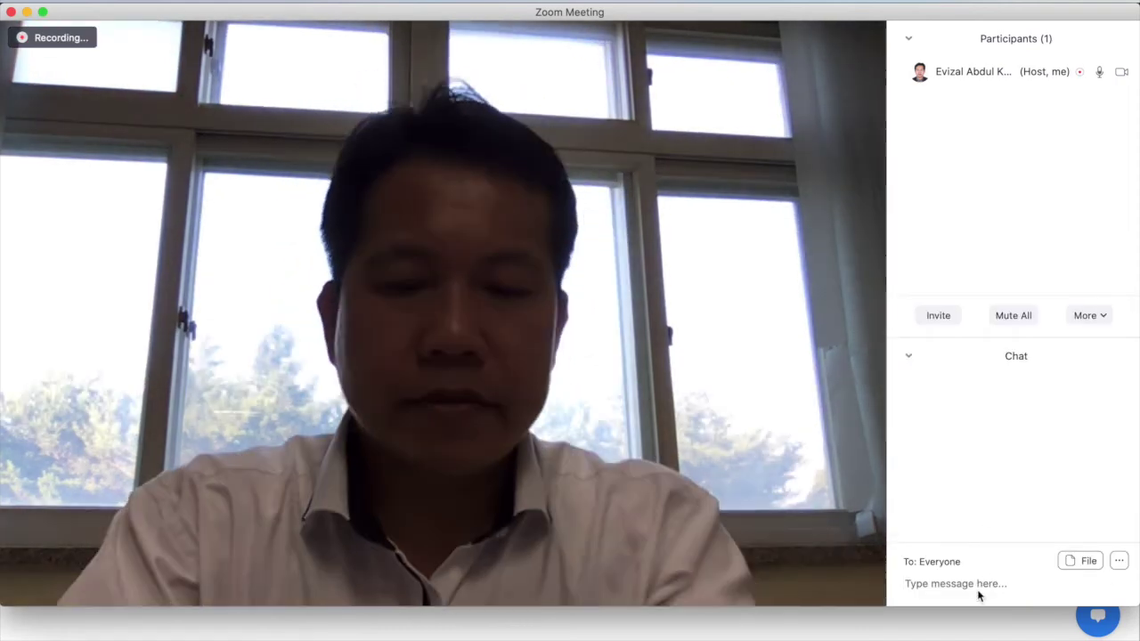
pyautogui.write('test')
pyautogui.press('Return')
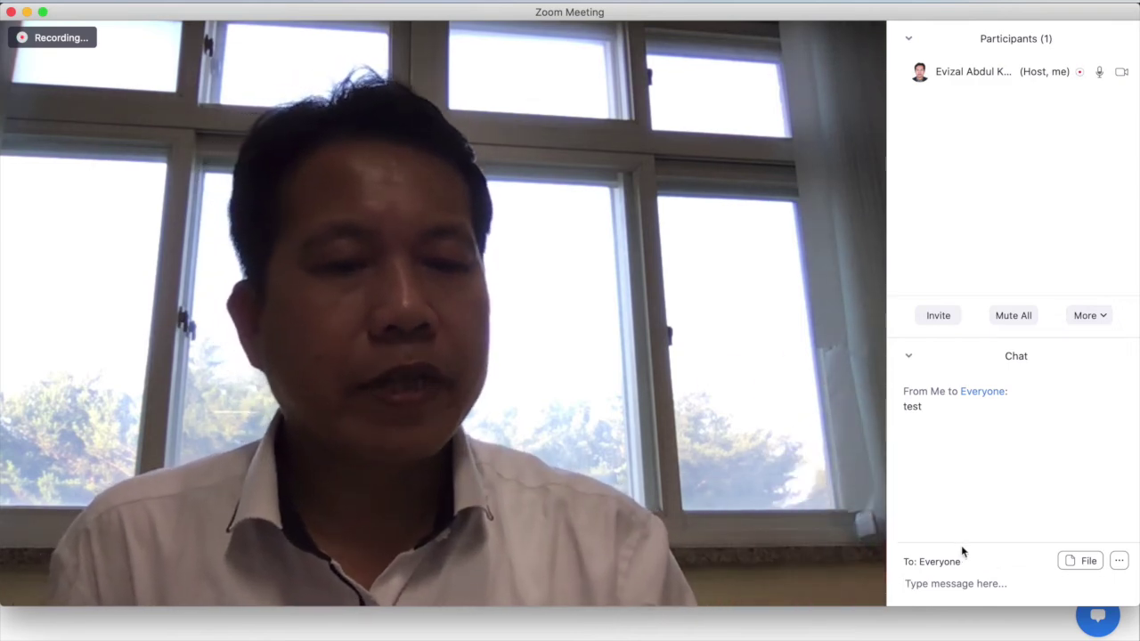
# Look at the extra chat options, then bring up the Share Screen picker
pyautogui.click(1119, 561)
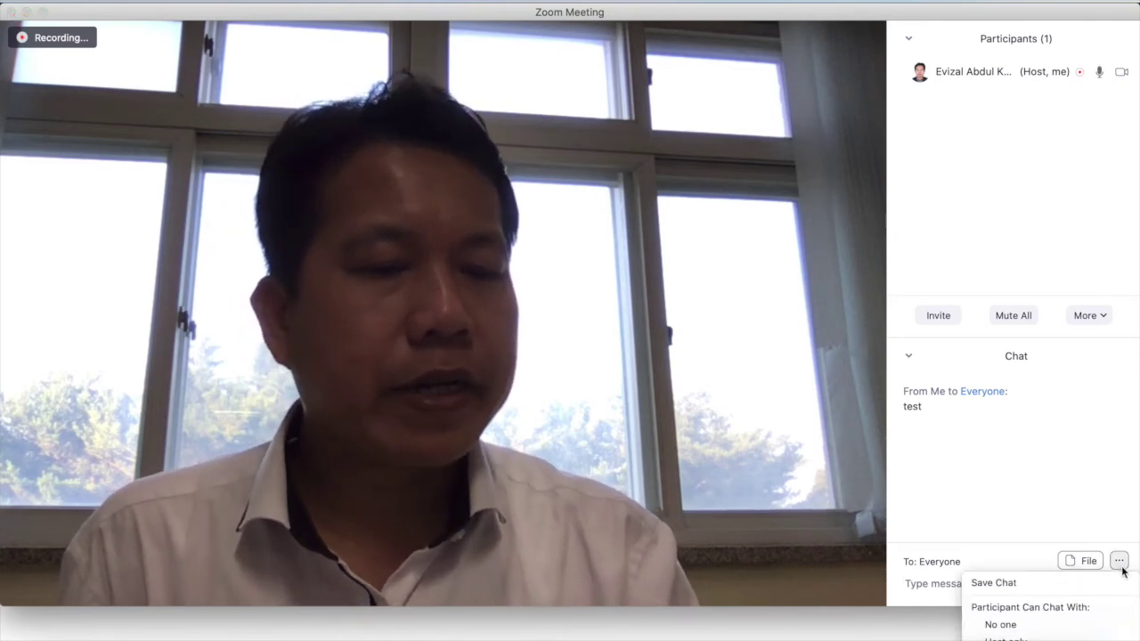
pyautogui.moveTo(744, 525)
pyautogui.click(745, 484)
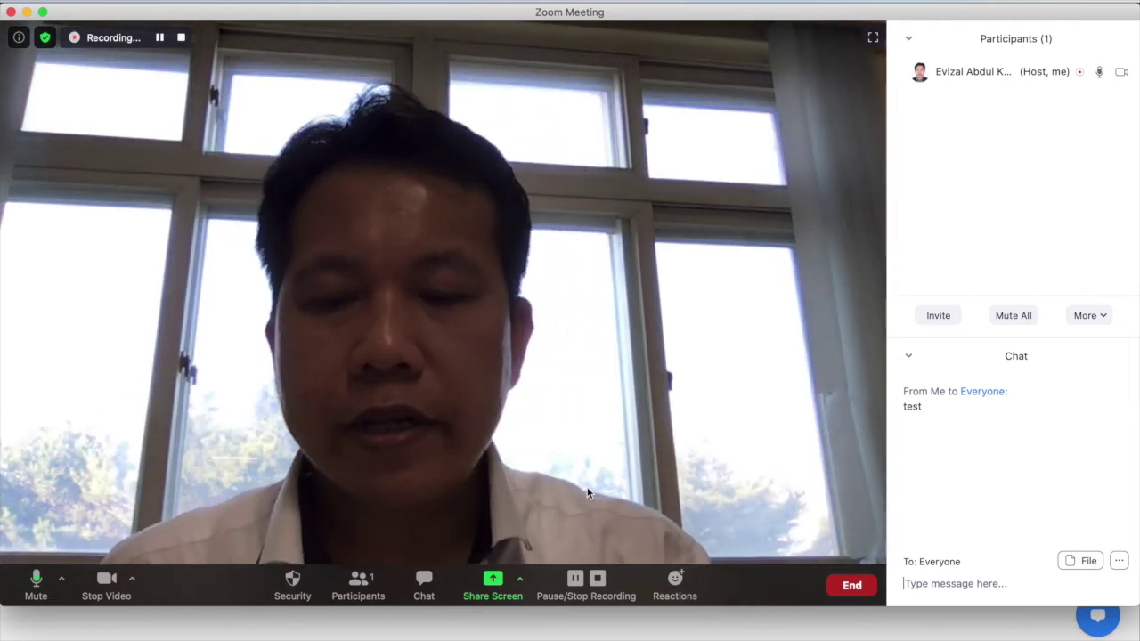
pyautogui.click(495, 582)
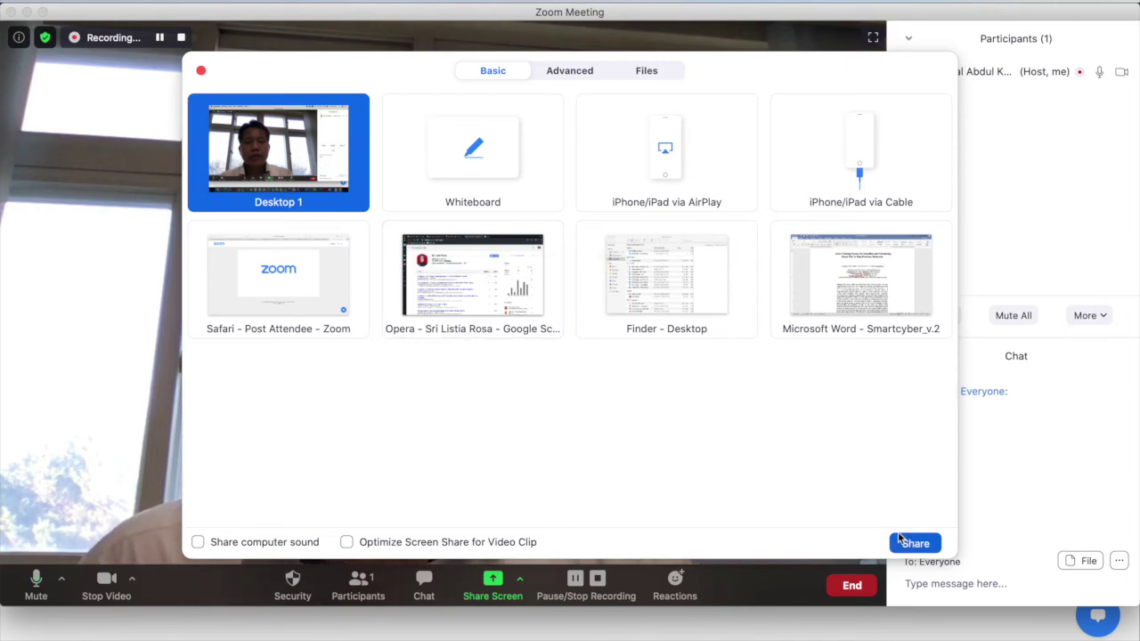
# Try the Whiteboard and AirPlay sources, share Desktop 1 briefly, then stop sharing
pyautogui.click(486, 178)
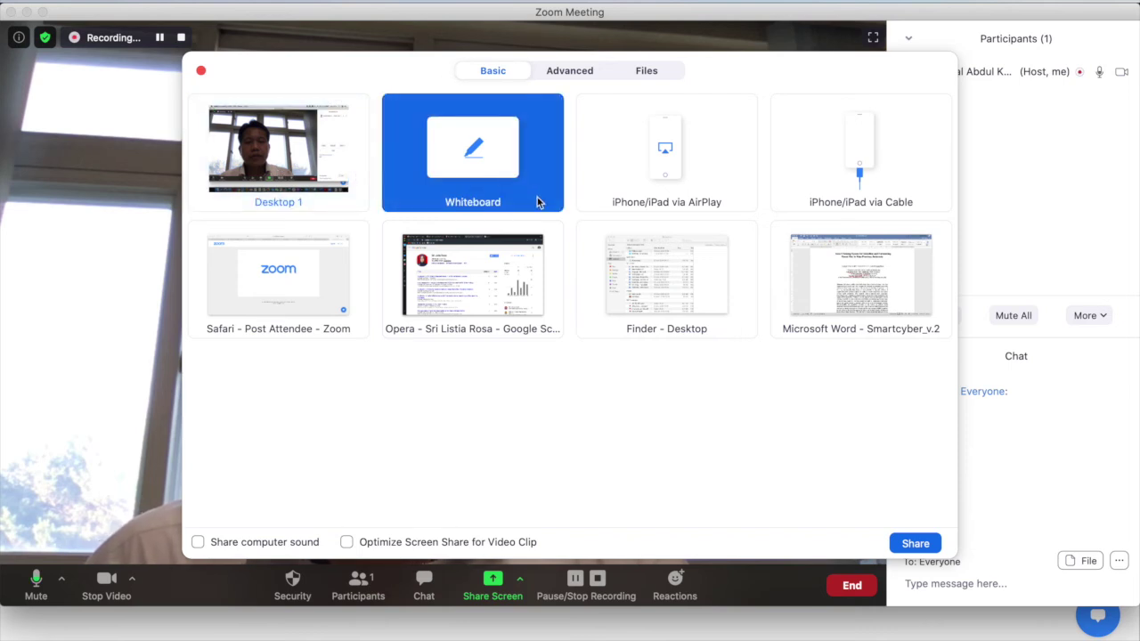
pyautogui.click(648, 175)
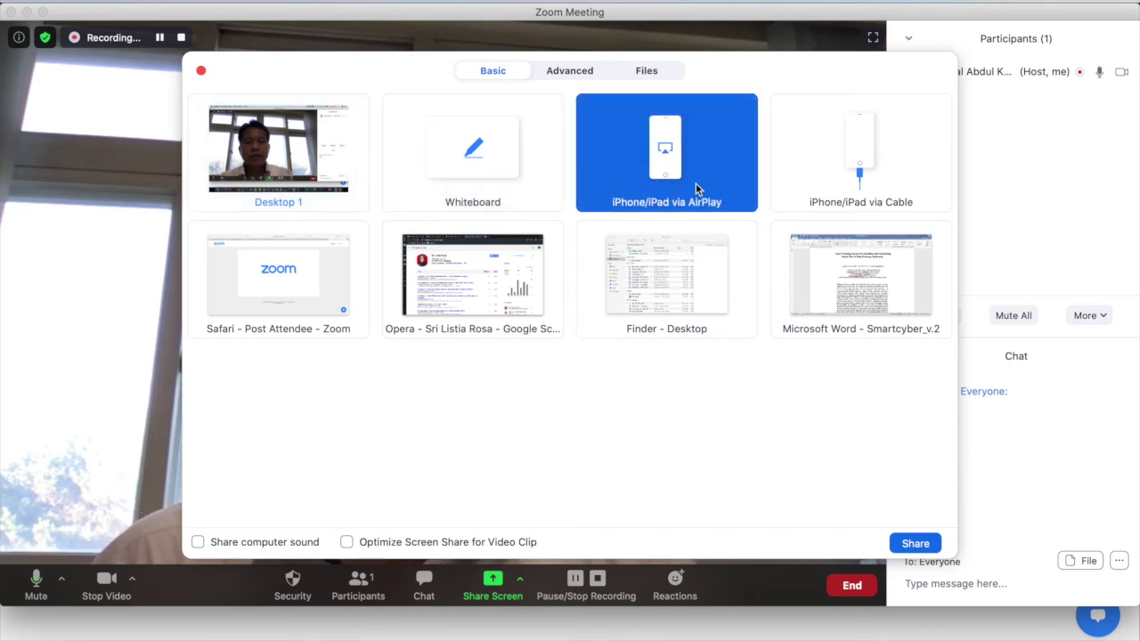
pyautogui.click(262, 156)
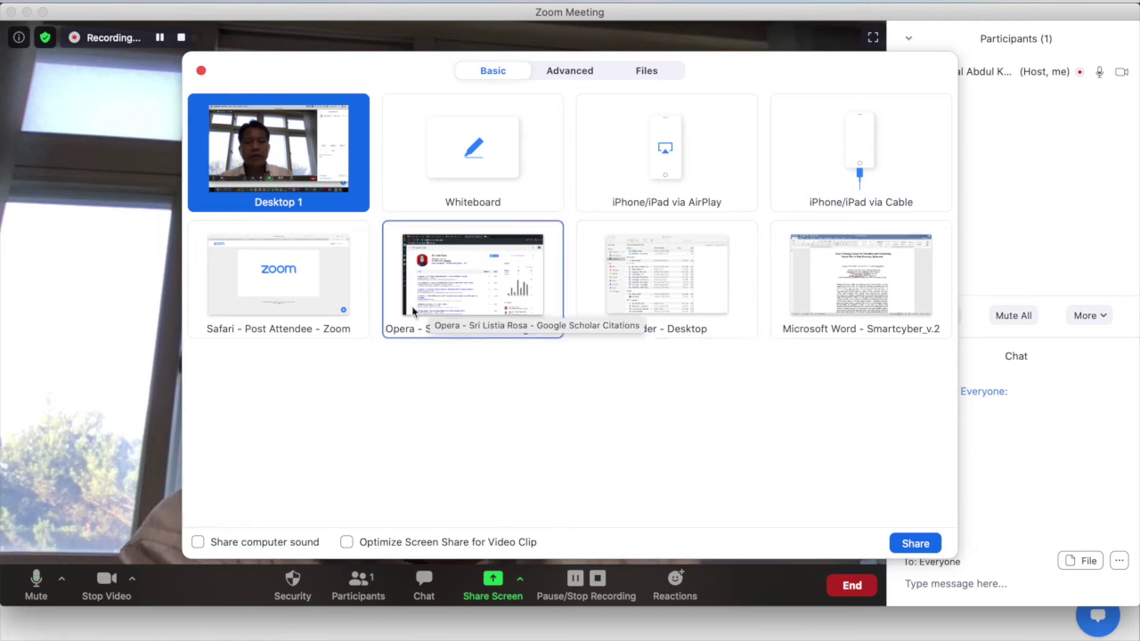
pyautogui.click(915, 543)
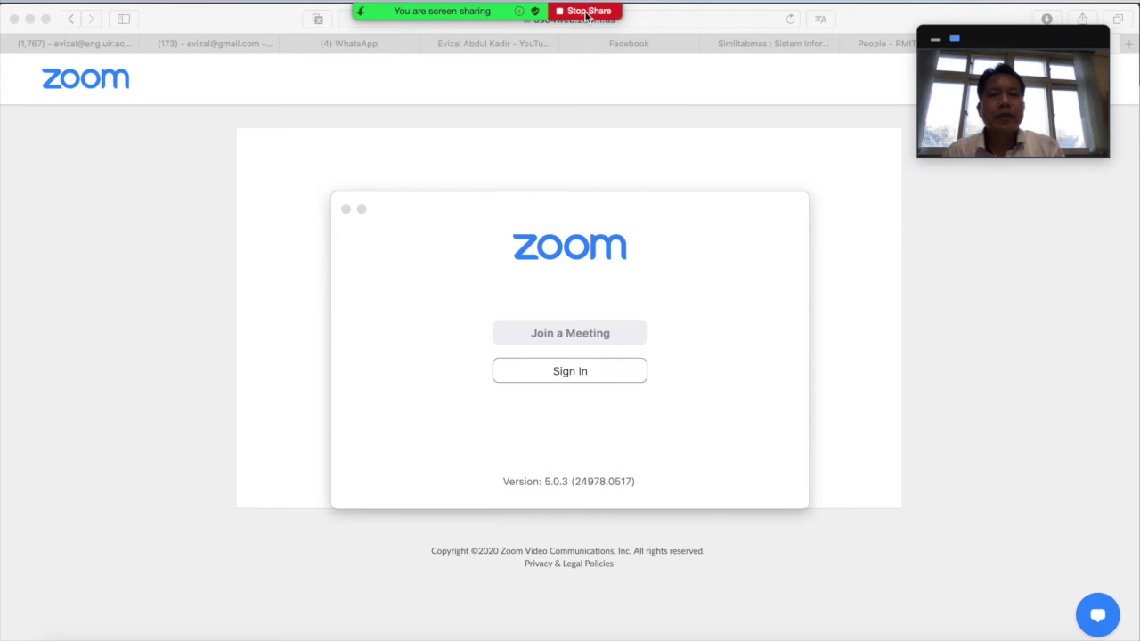
pyautogui.moveTo(434, 48)
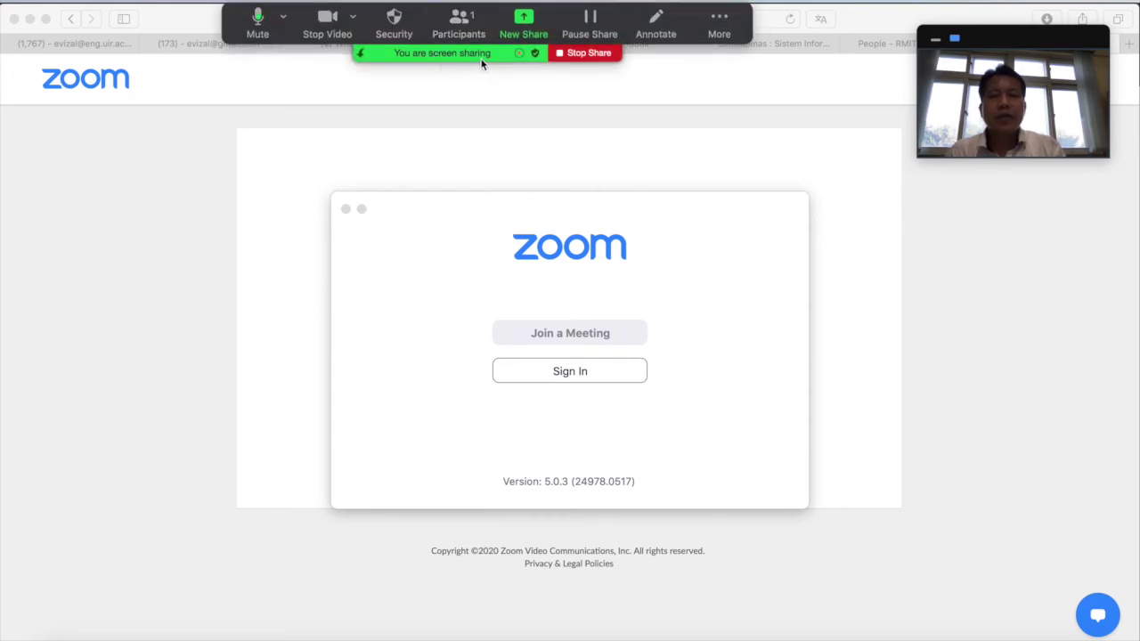
pyautogui.click(587, 53)
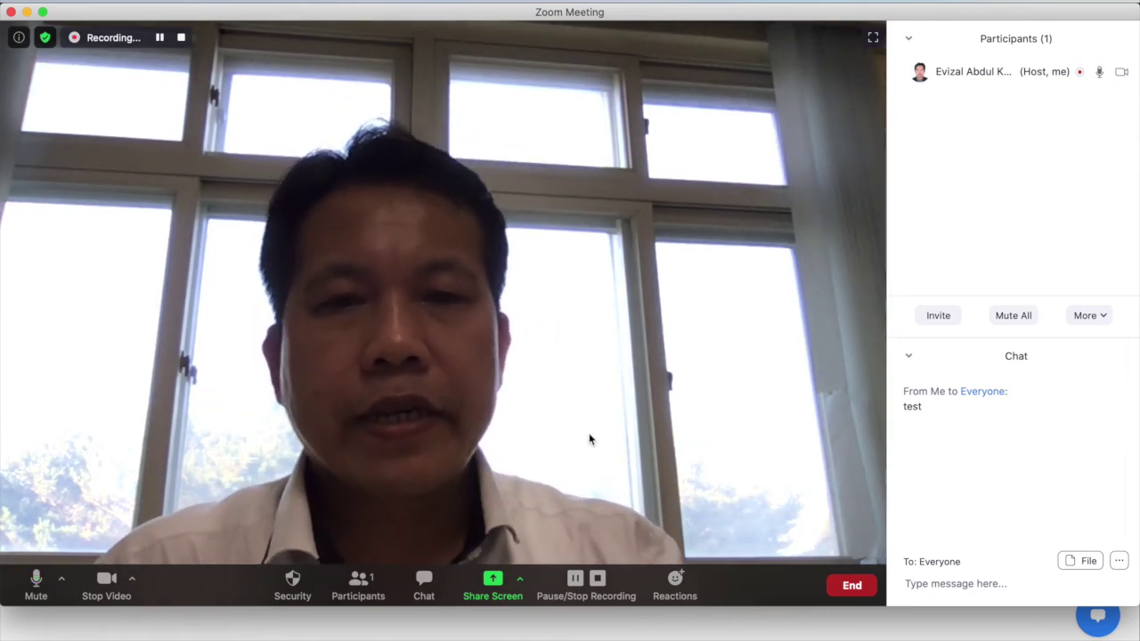
# Select the 'Microsoft Word - Smartcyber_v.2' window in the share picker
pyautogui.click(492, 582)
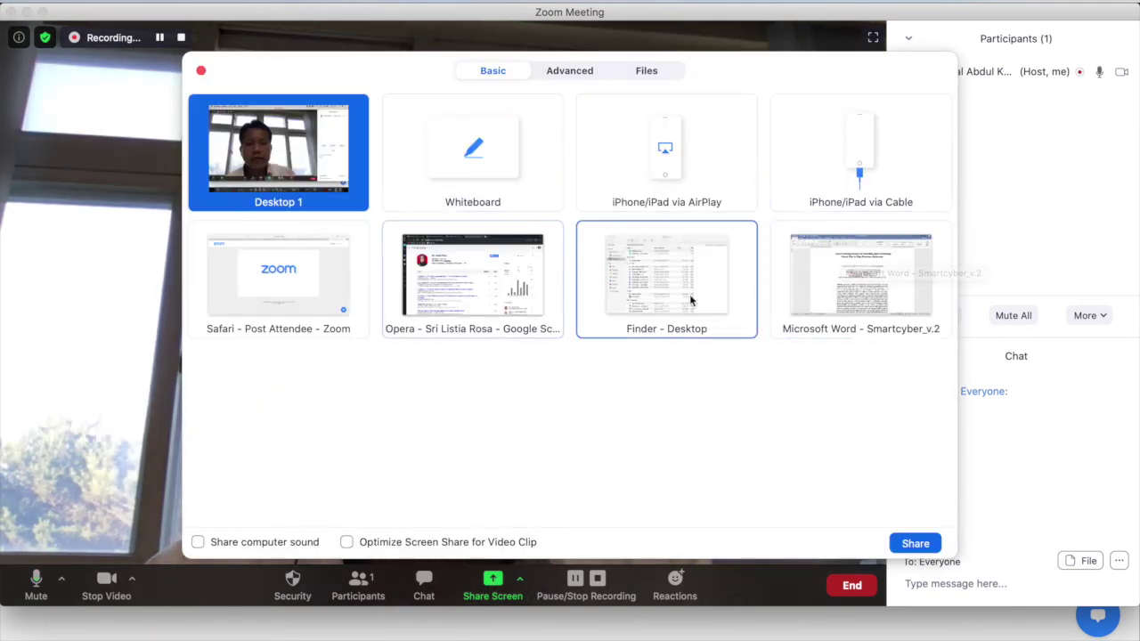
pyautogui.click(862, 294)
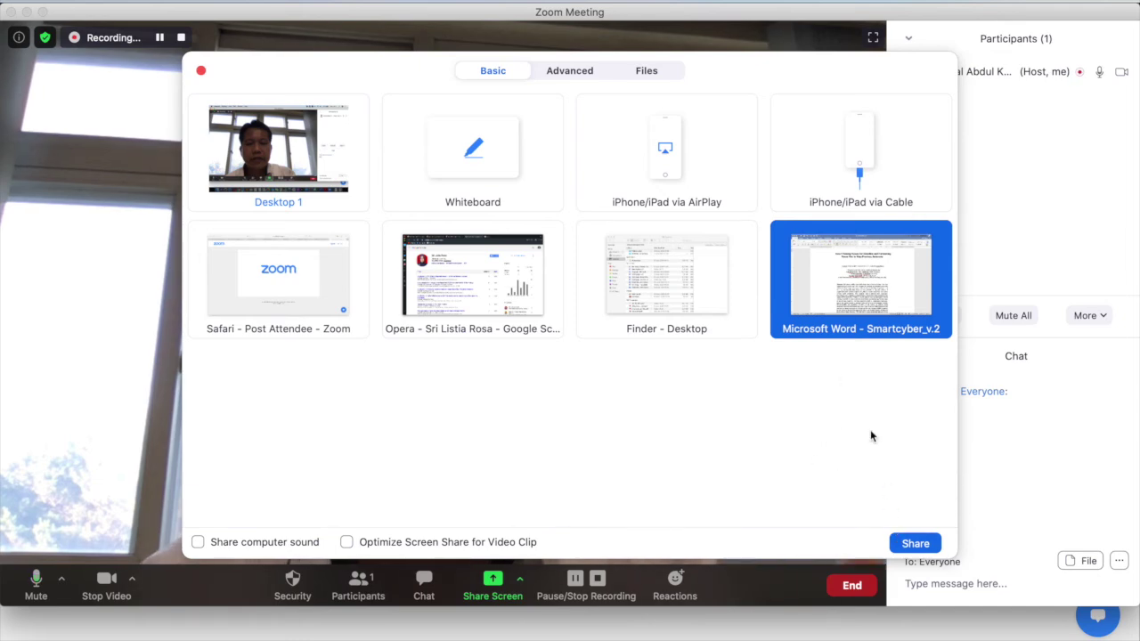
# Share the Word paper, scroll down to Table 1 and back to the title, then stop sharing
pyautogui.click(901, 545)
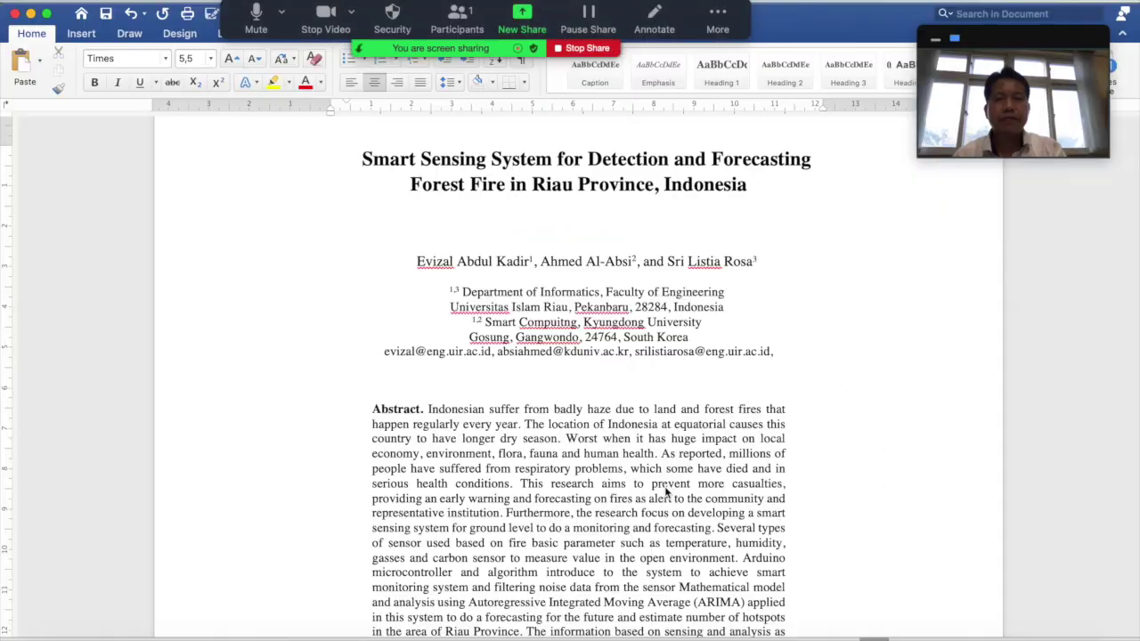
pyautogui.scroll(-5, 718, 478)
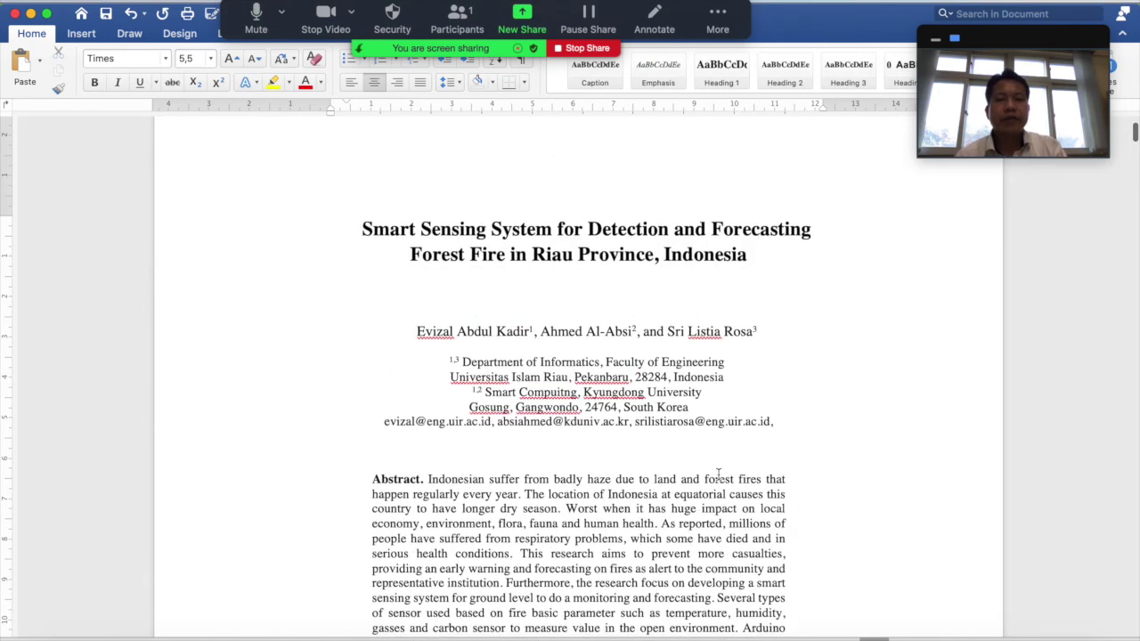
pyautogui.scroll(-5, 719, 478)
pyautogui.scroll(12, 719, 478)
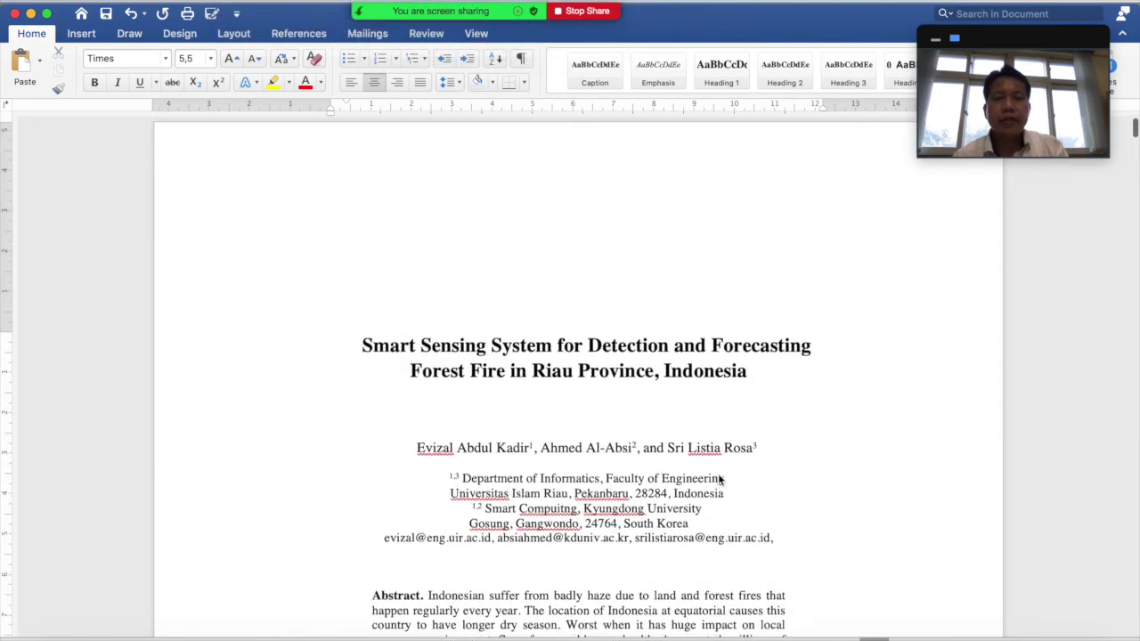
pyautogui.scroll(-5, 718, 481)
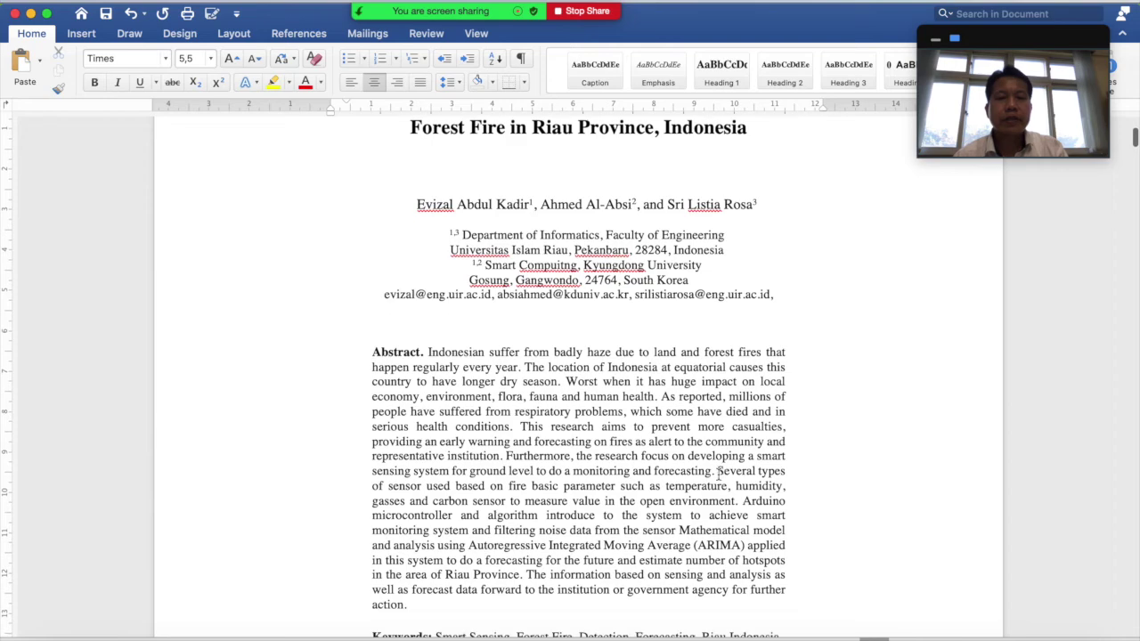
pyautogui.scroll(-2, 718, 478)
pyautogui.scroll(-10, 719, 481)
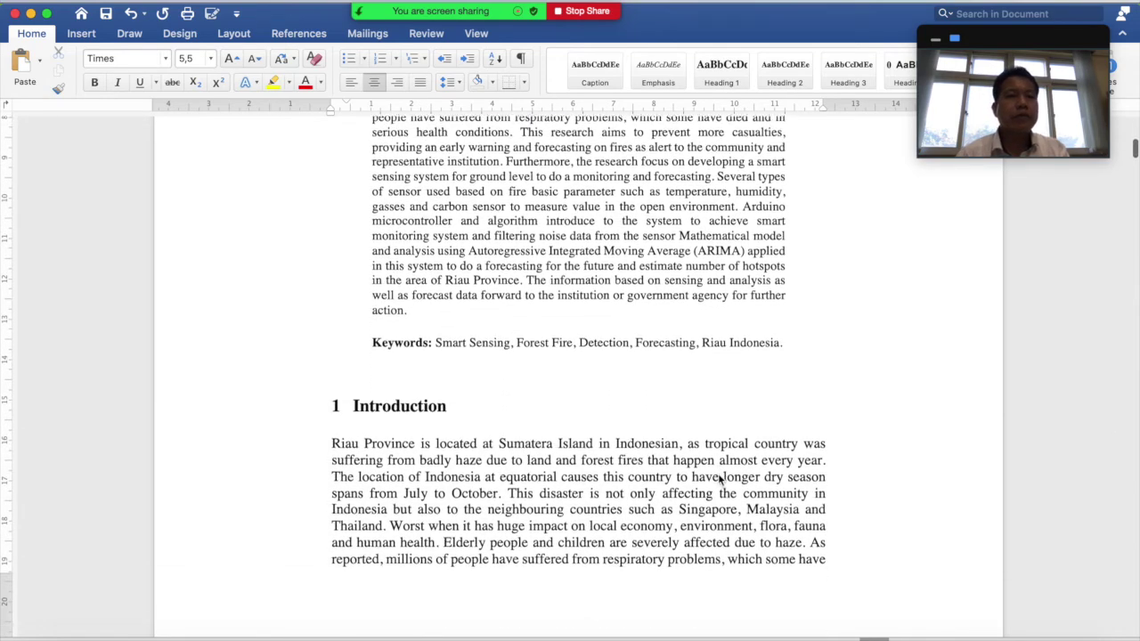
pyautogui.scroll(-20, 718, 474)
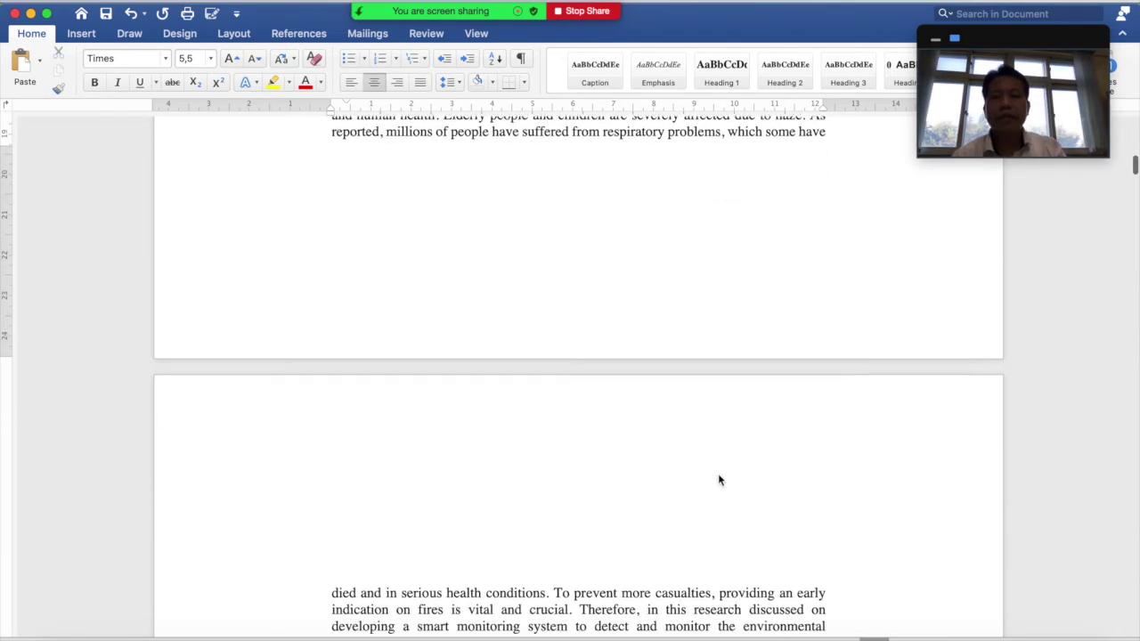
pyautogui.scroll(-20, 720, 481)
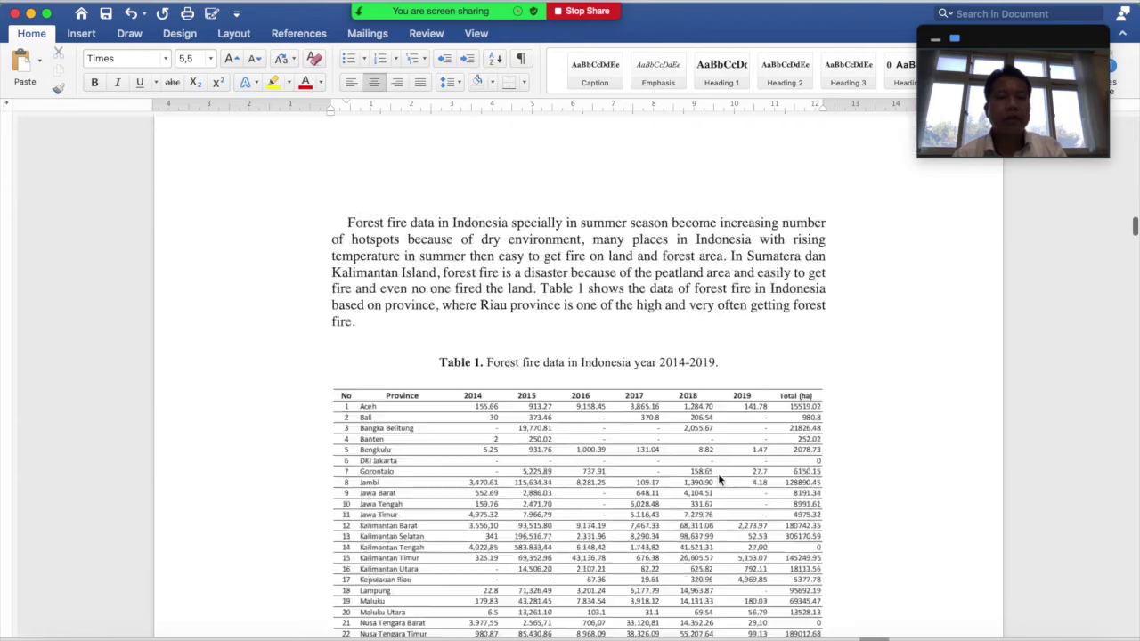
pyautogui.scroll(-10, 719, 481)
pyautogui.scroll(20, 717, 476)
pyautogui.scroll(15, 718, 474)
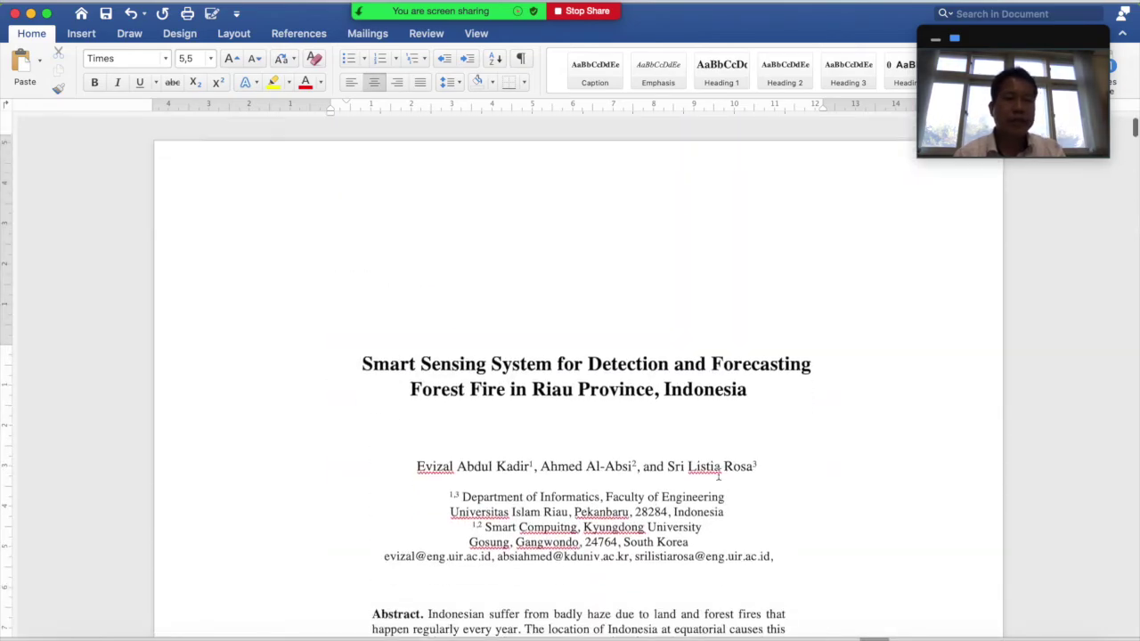
pyautogui.scroll(-20, 718, 475)
pyautogui.scroll(-20, 719, 479)
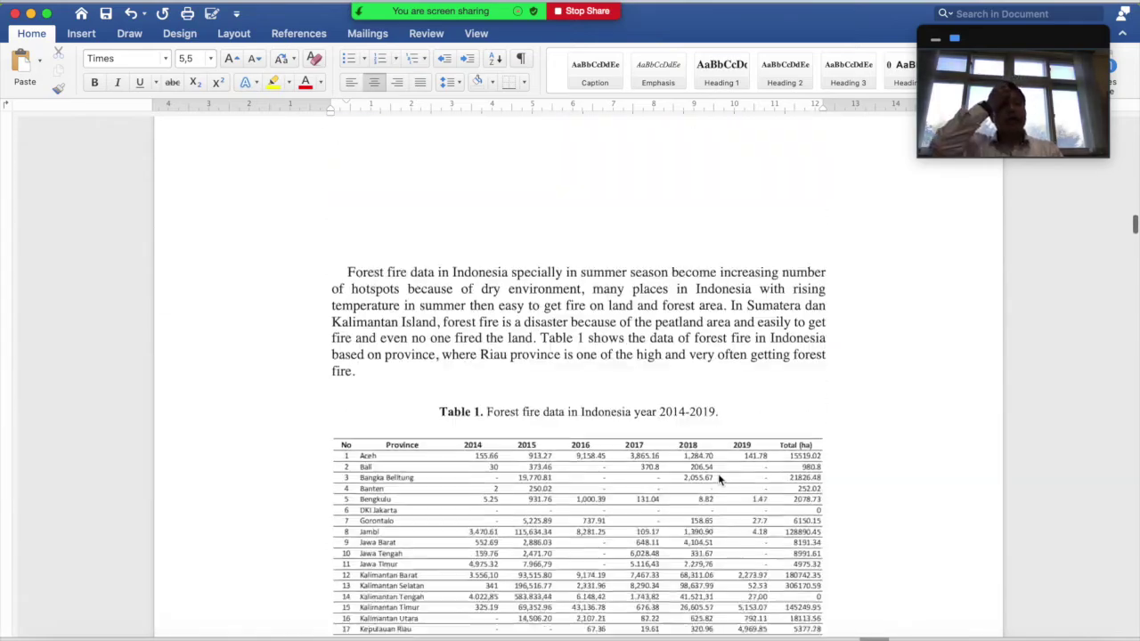
pyautogui.scroll(15, 719, 476)
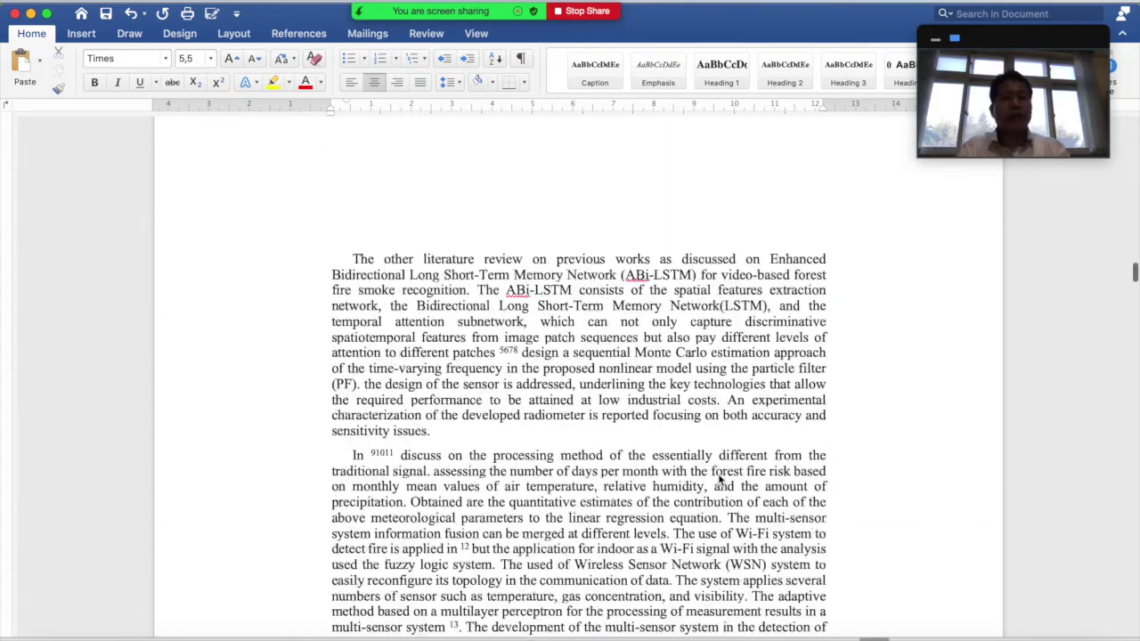
pyautogui.scroll(20, 719, 475)
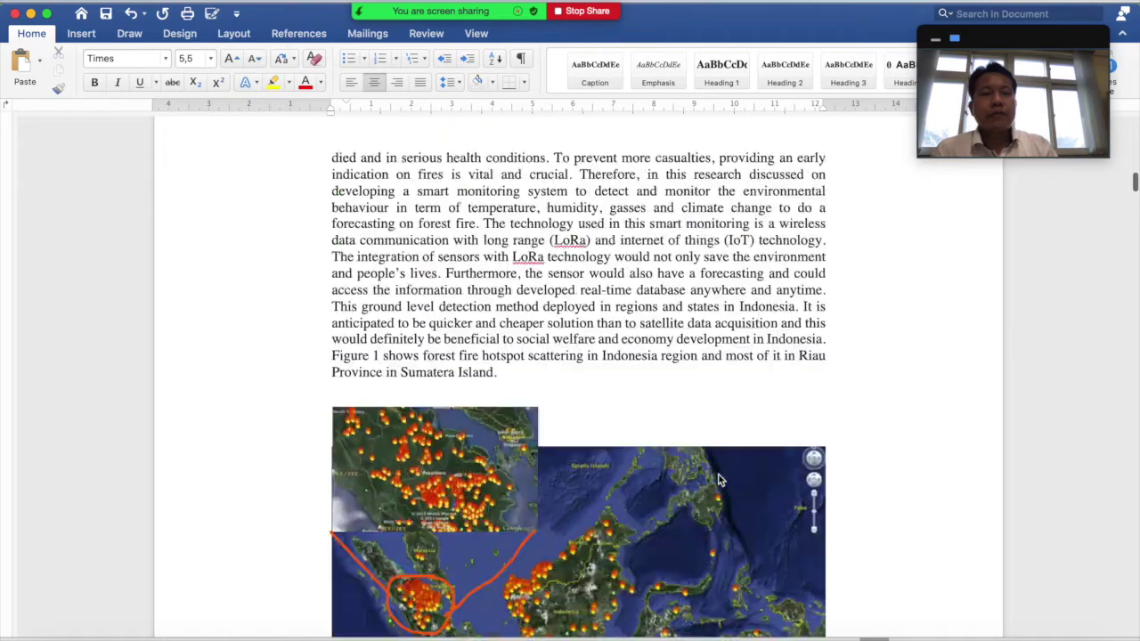
pyautogui.click(587, 13)
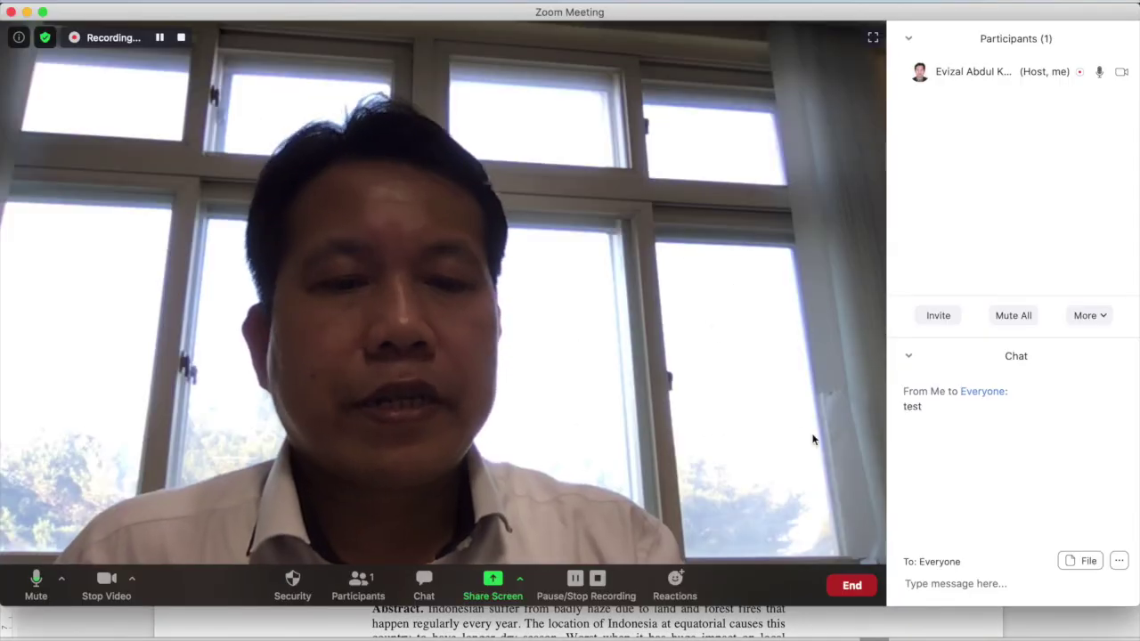
# Start sharing a blank whiteboard
pyautogui.click(492, 583)
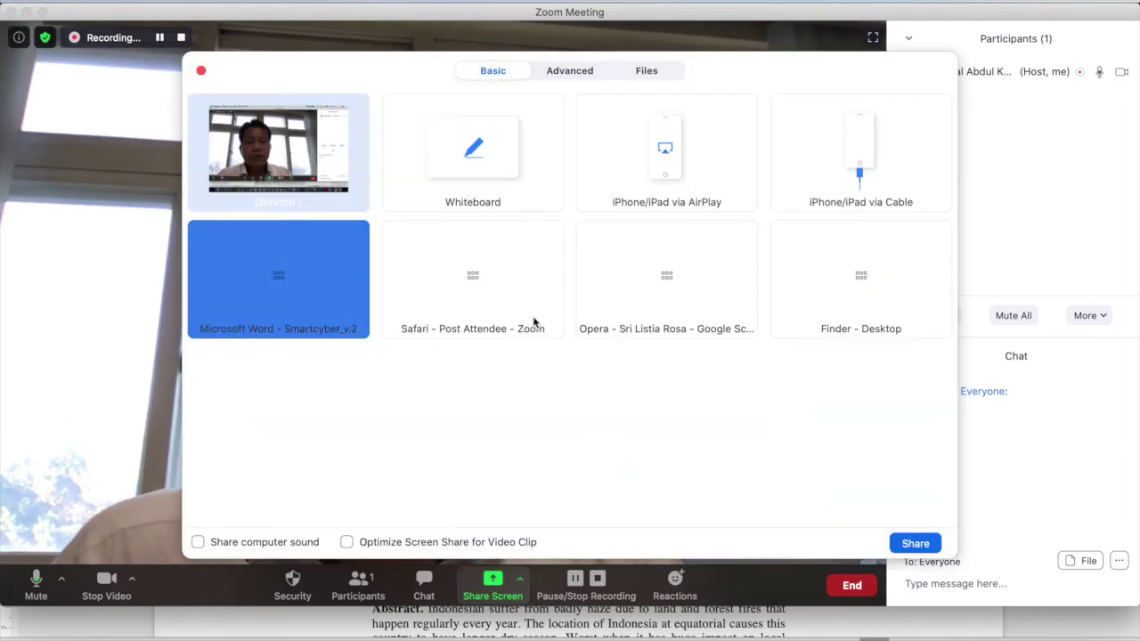
pyautogui.click(491, 160)
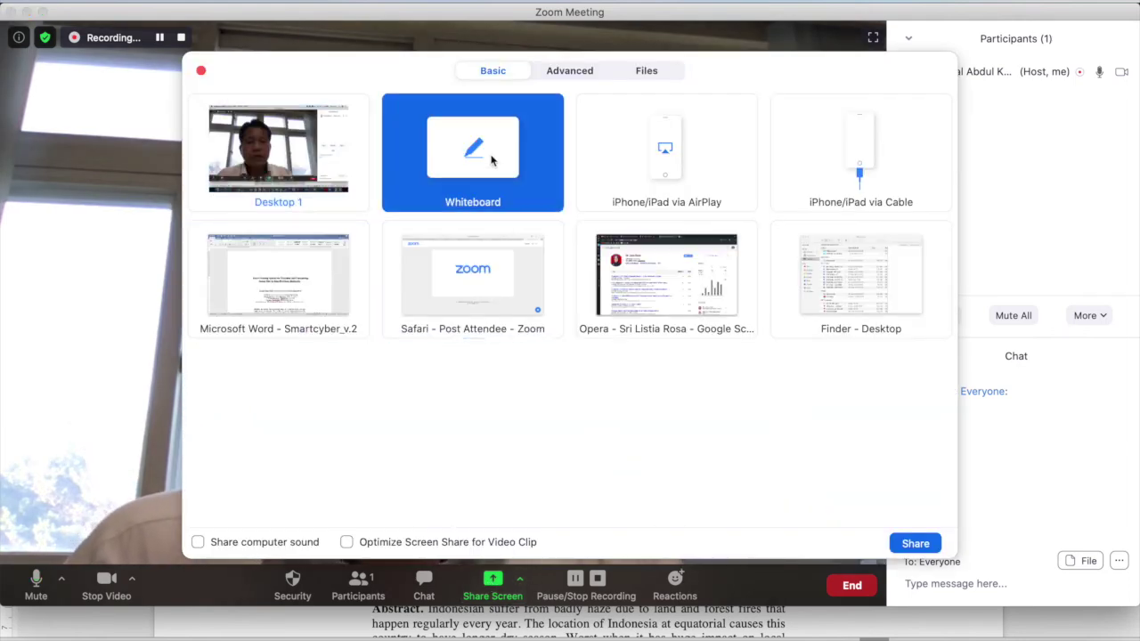
pyautogui.click(919, 545)
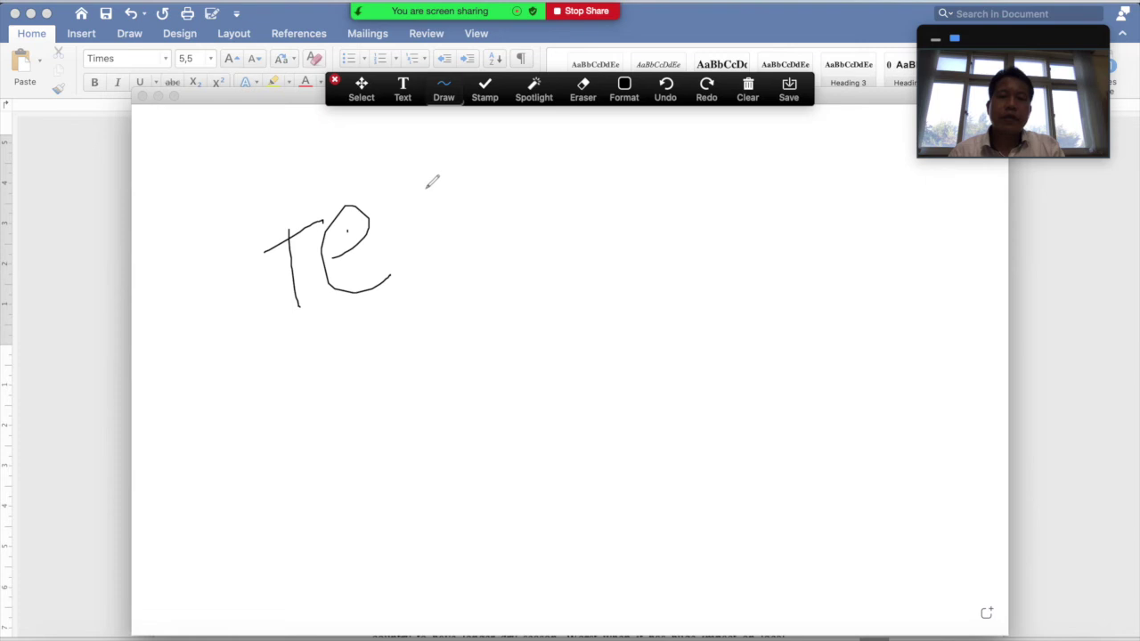
# Handwrite 'test' on the whiteboard, then undo two strokes to leave 'te'
pyautogui.moveTo(458, 181); pyautogui.dragTo(471, 256)
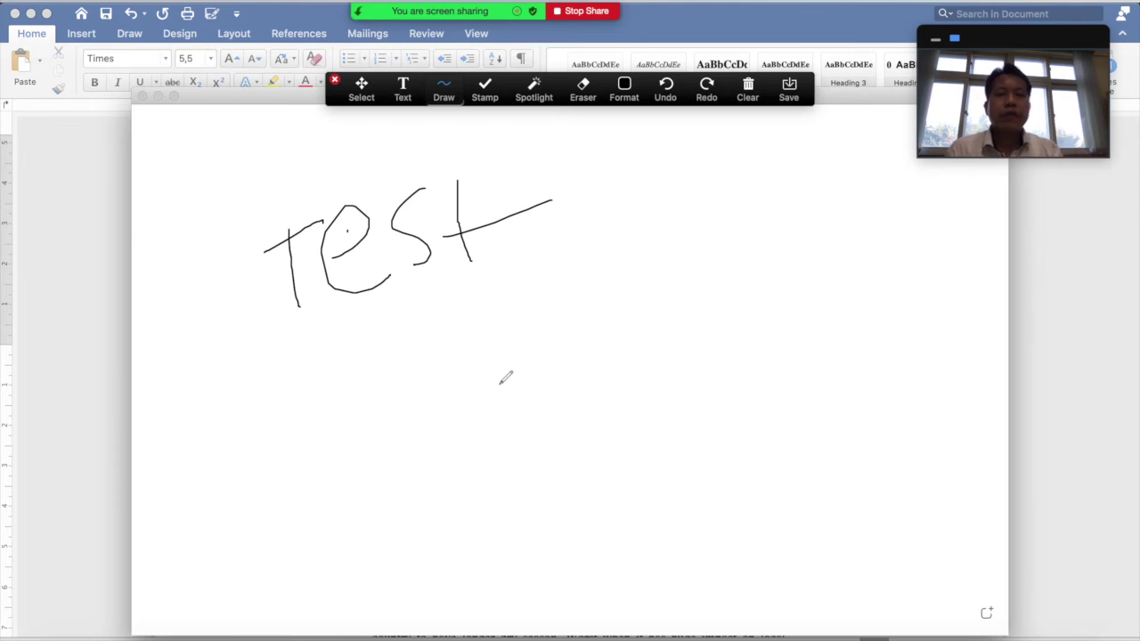
pyautogui.click(665, 89)
pyautogui.click(665, 89)
pyautogui.click(665, 89)
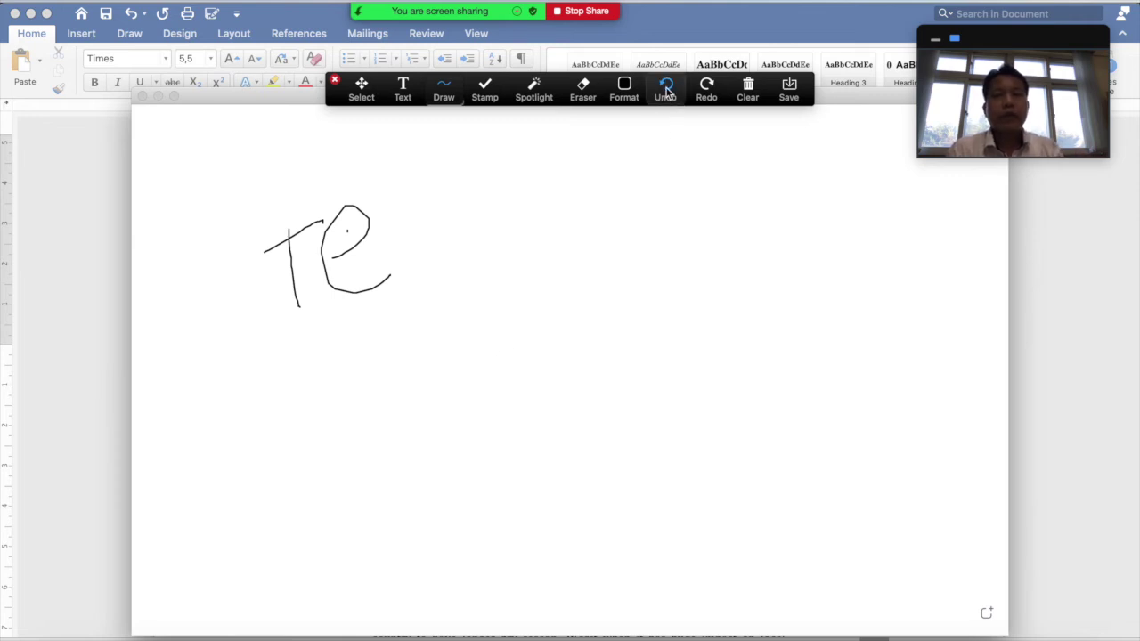
# Clear all drawings from the whiteboard
pyautogui.click(746, 89)
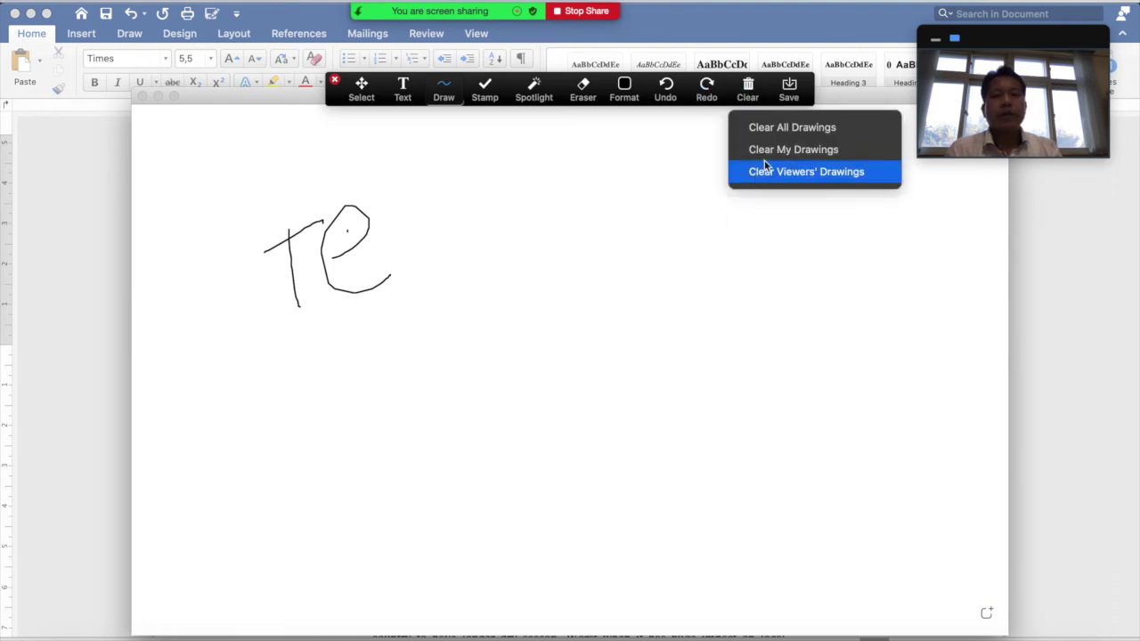
pyautogui.click(752, 125)
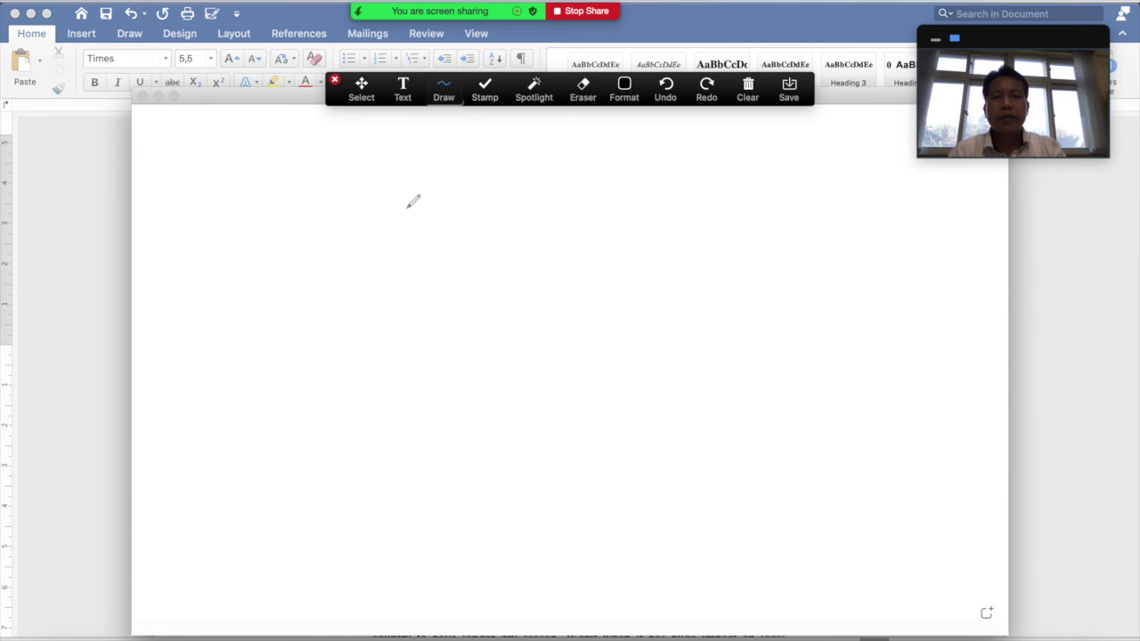
pyautogui.click(402, 87)
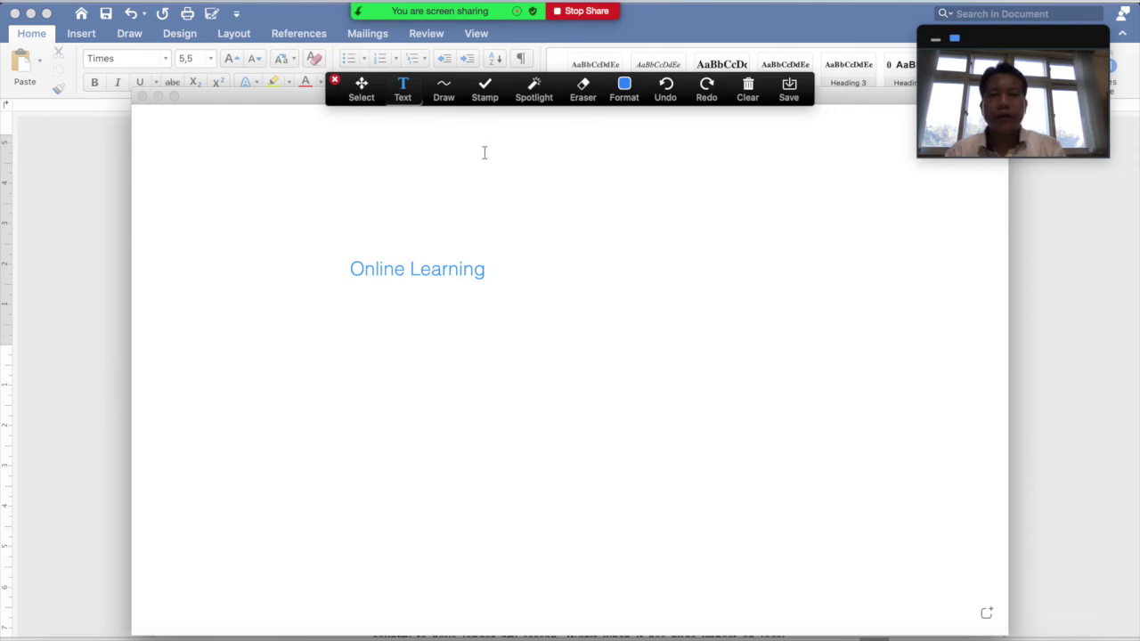
# Try selecting the 'Online Learning' text, then draw a grey filled rectangle to its right
pyautogui.click(364, 97)
pyautogui.moveTo(391, 198)
pyautogui.mouseDown()
pyautogui.moveTo(632, 349)
pyautogui.moveTo(641, 367)
pyautogui.mouseUp()
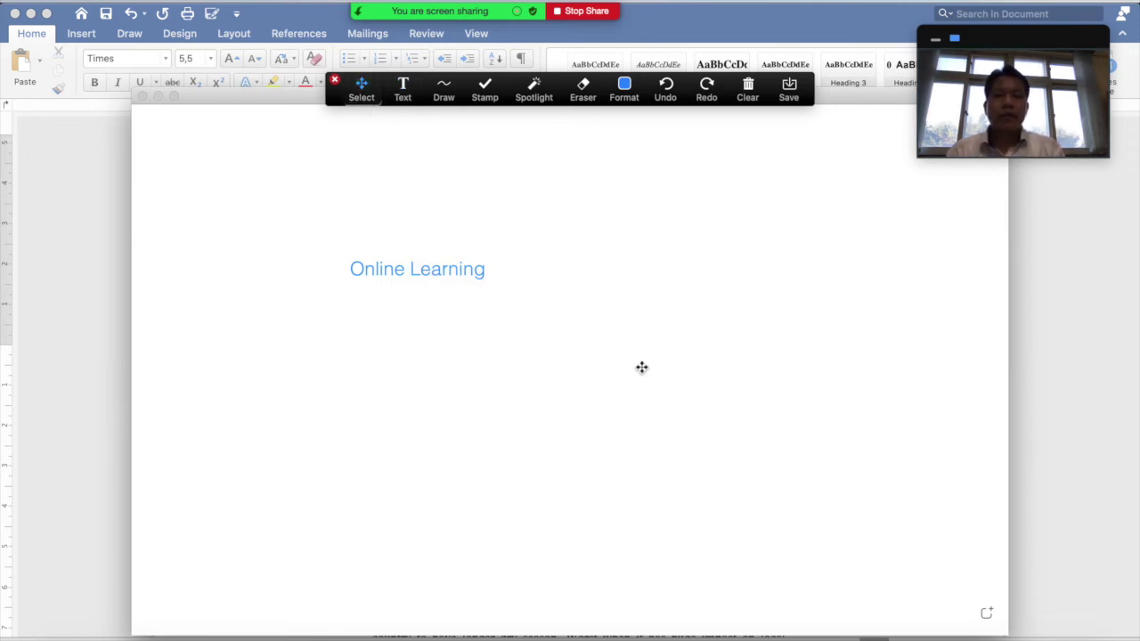
pyautogui.click(442, 93)
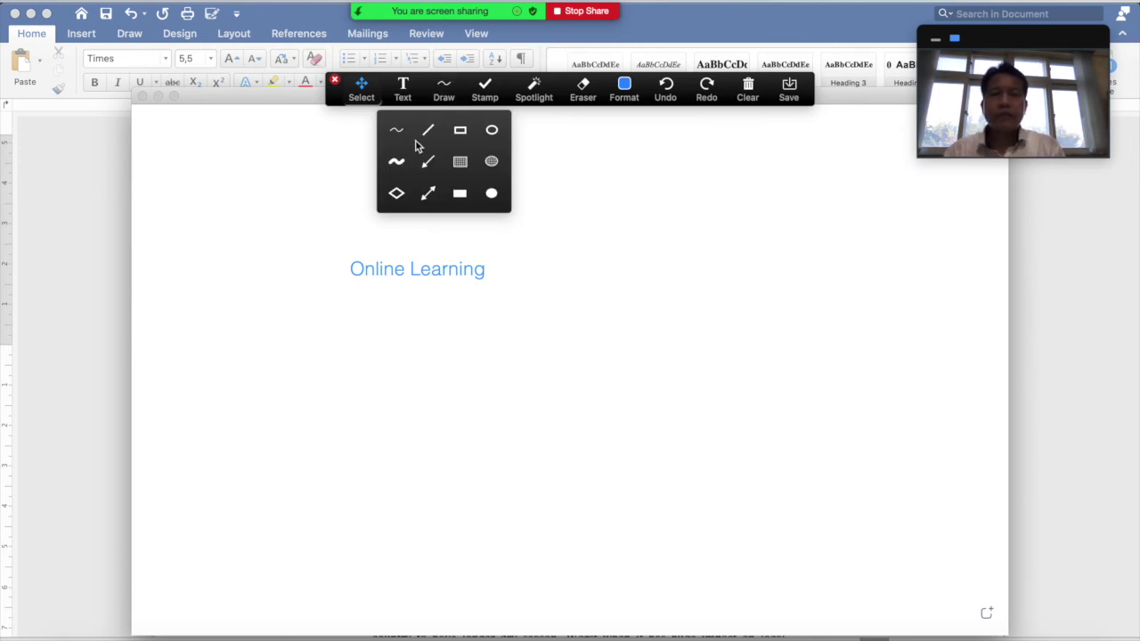
pyautogui.click(429, 131)
pyautogui.click(443, 94)
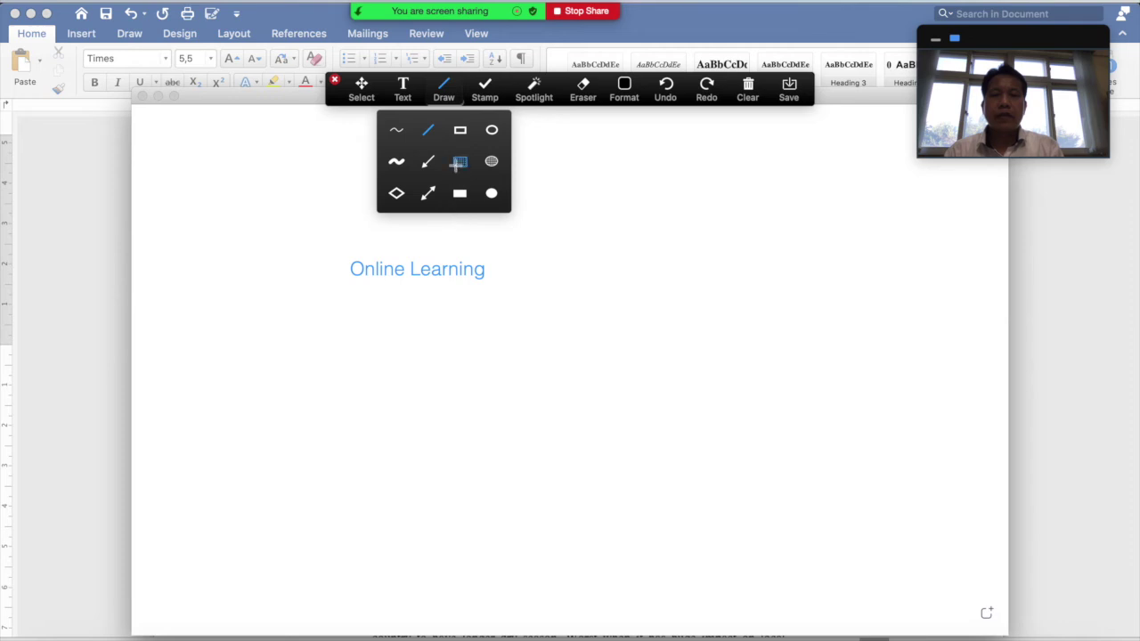
pyautogui.click(457, 164)
pyautogui.moveTo(568, 217); pyautogui.dragTo(804, 352)
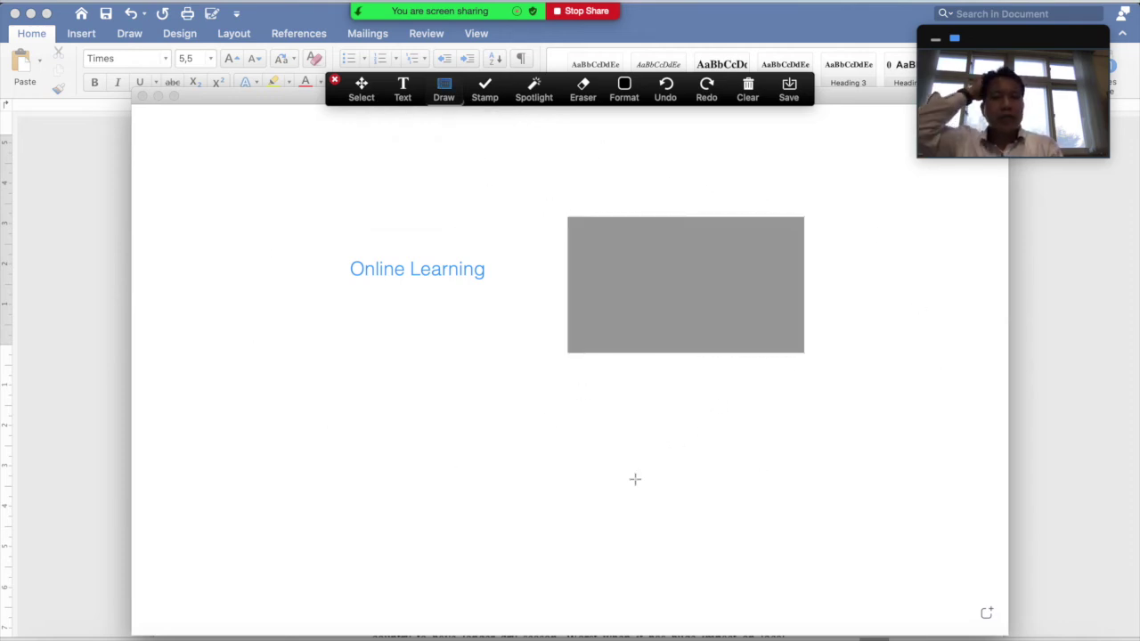
# Try the Spotlight pointer and selection, then clear all annotations from the whiteboard
pyautogui.click(539, 93)
pyautogui.click(518, 131)
pyautogui.press('Escape')
pyautogui.moveTo(506, 192); pyautogui.dragTo(715, 235)
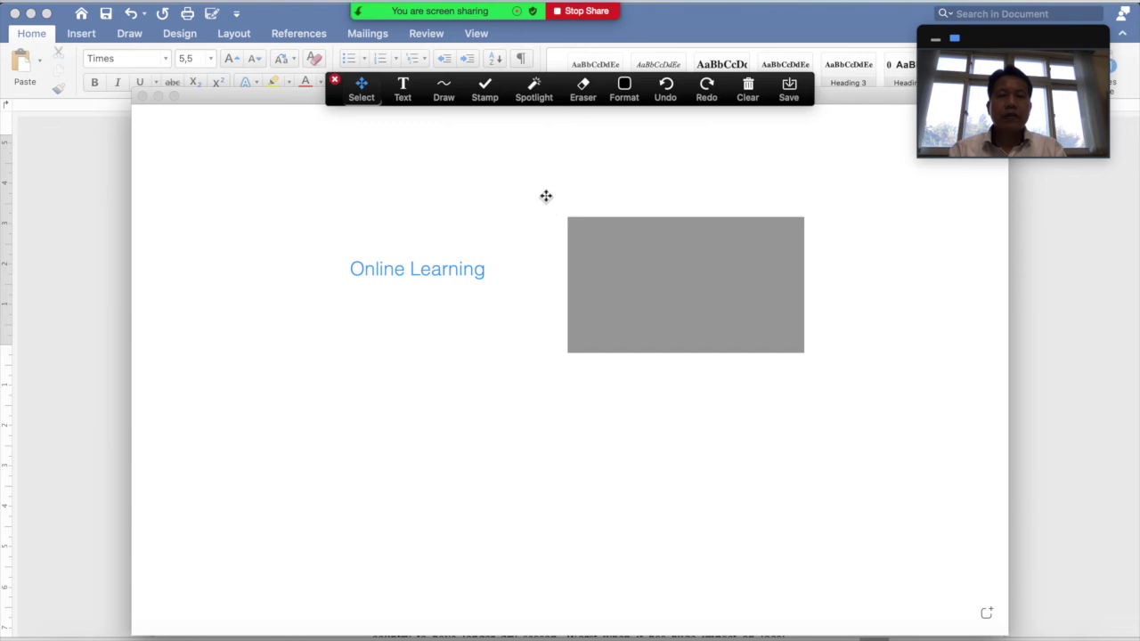
pyautogui.click(751, 94)
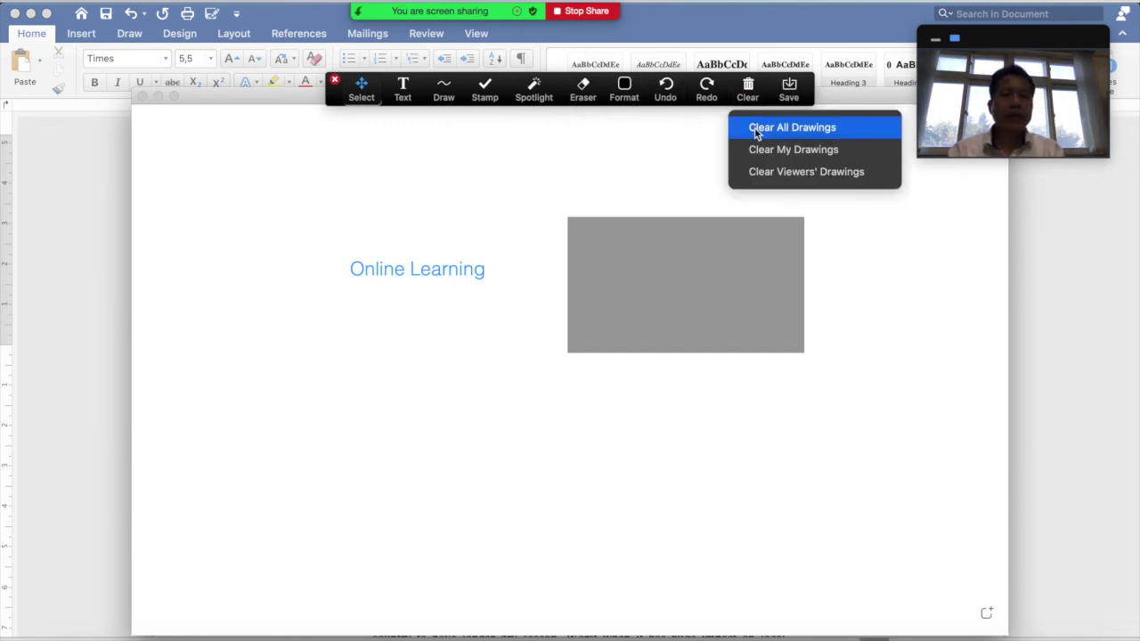
pyautogui.click(756, 127)
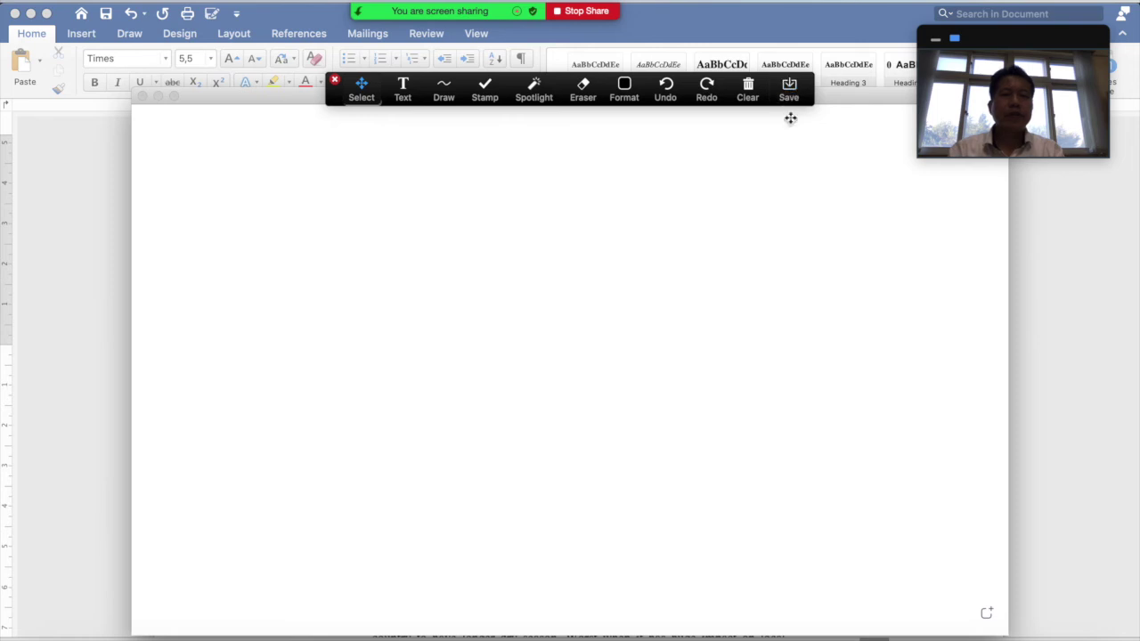
# Save the annotated page as an image and undo the 'Test' text annotation
pyautogui.click(402, 90)
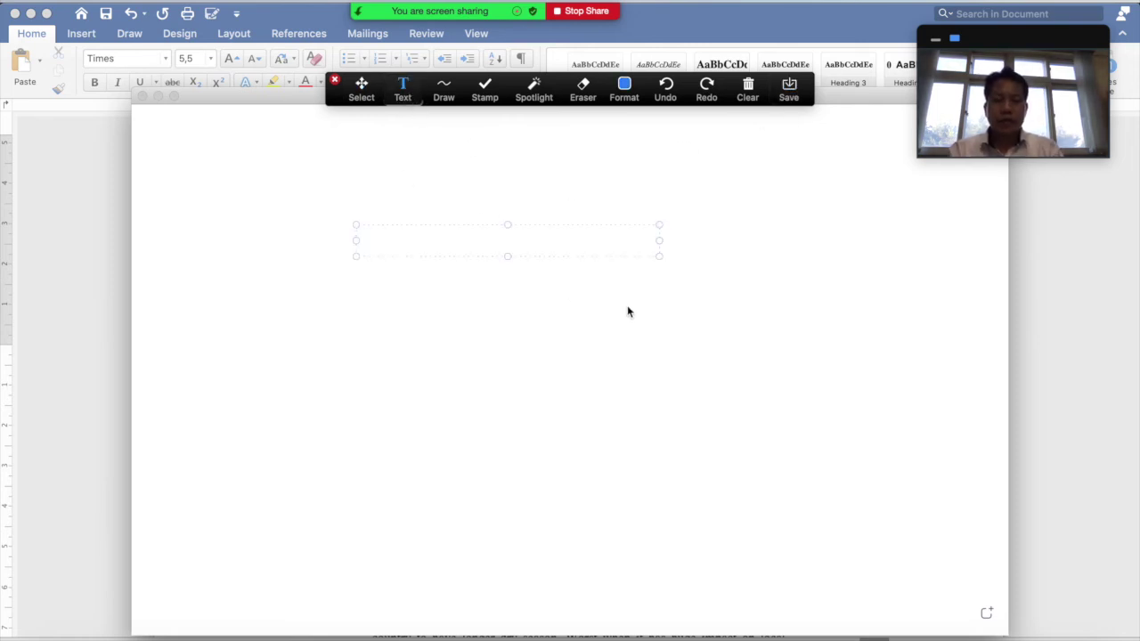
pyautogui.click(788, 91)
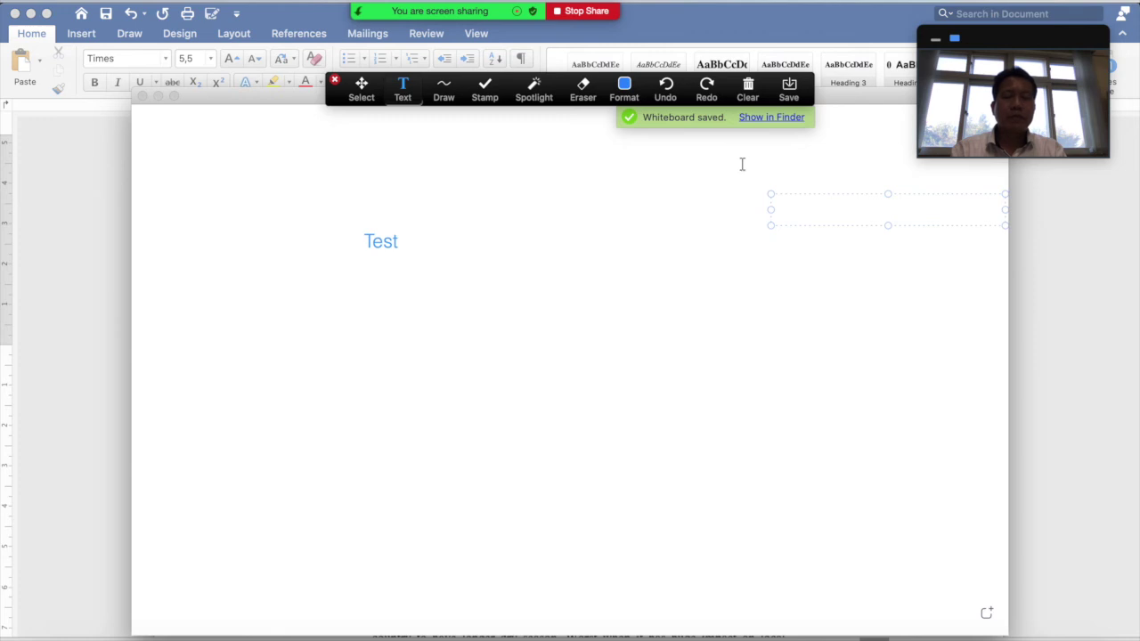
pyautogui.click(666, 89)
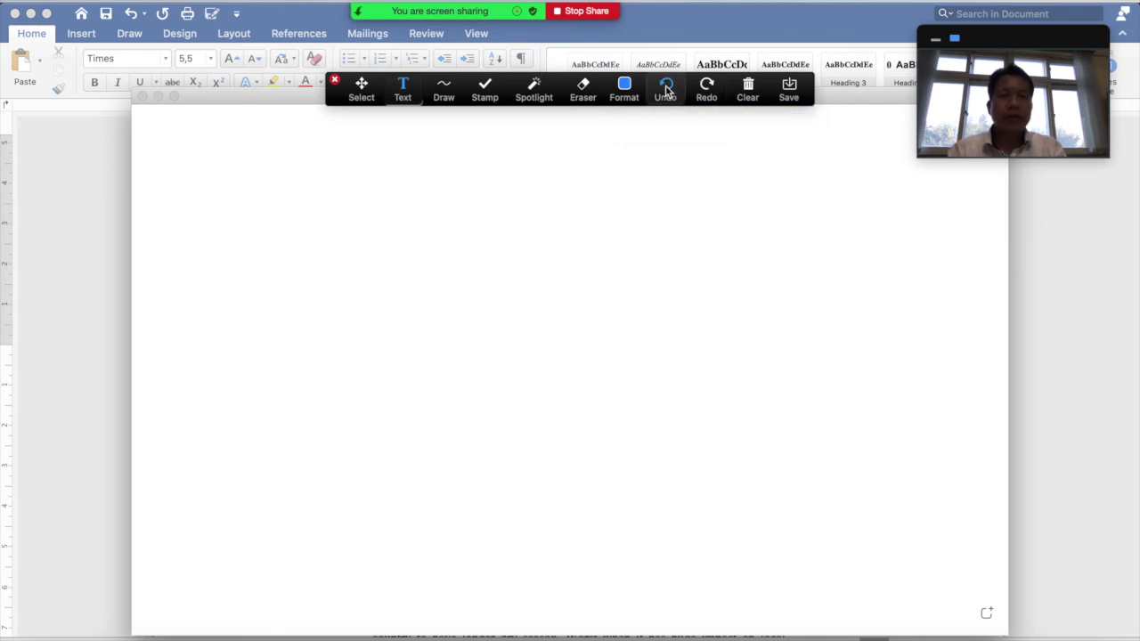
pyautogui.click(747, 93)
# Clear all remaining drawings from the shared Word page
pyautogui.click(594, 264)
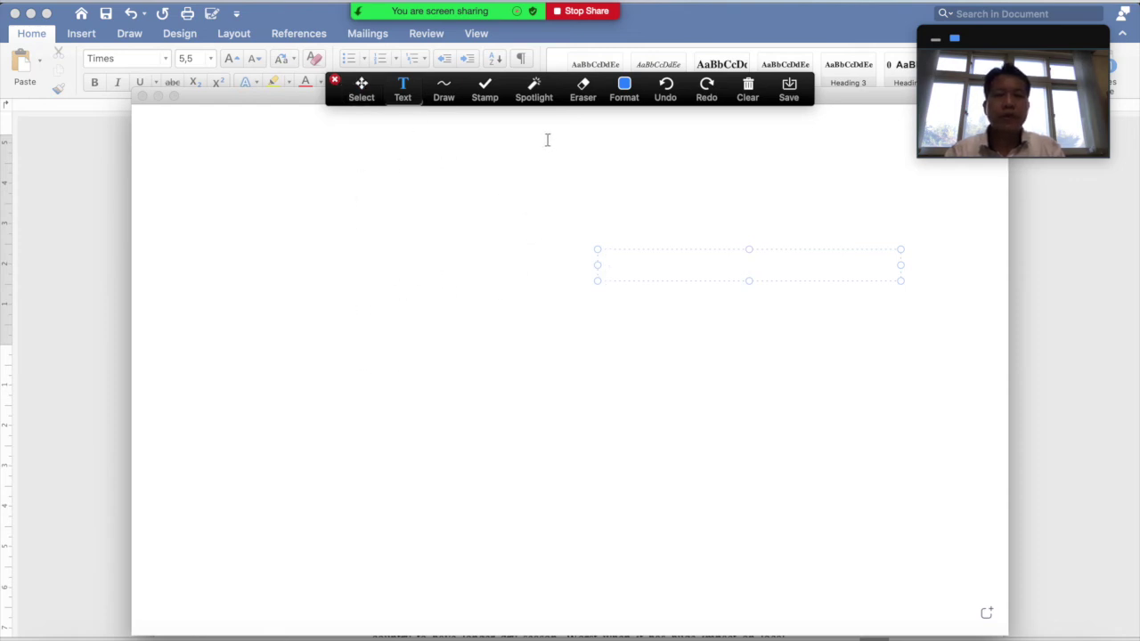
pyautogui.click(748, 94)
pyautogui.click(769, 131)
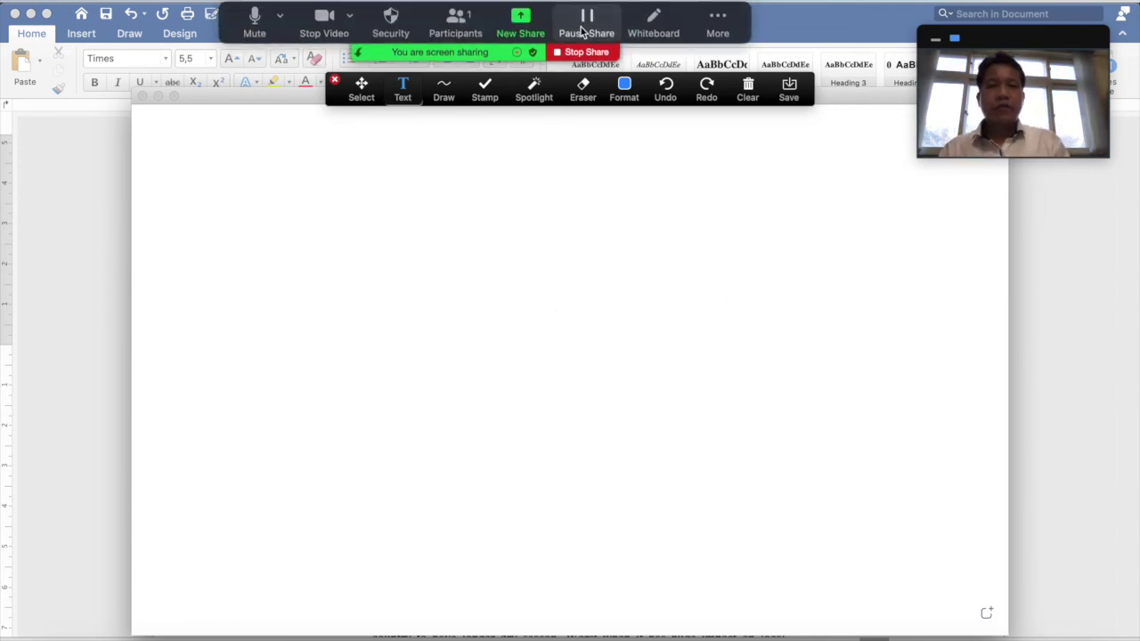
# Stop sharing the Word document and share a blank whiteboard instead
pyautogui.click(579, 51)
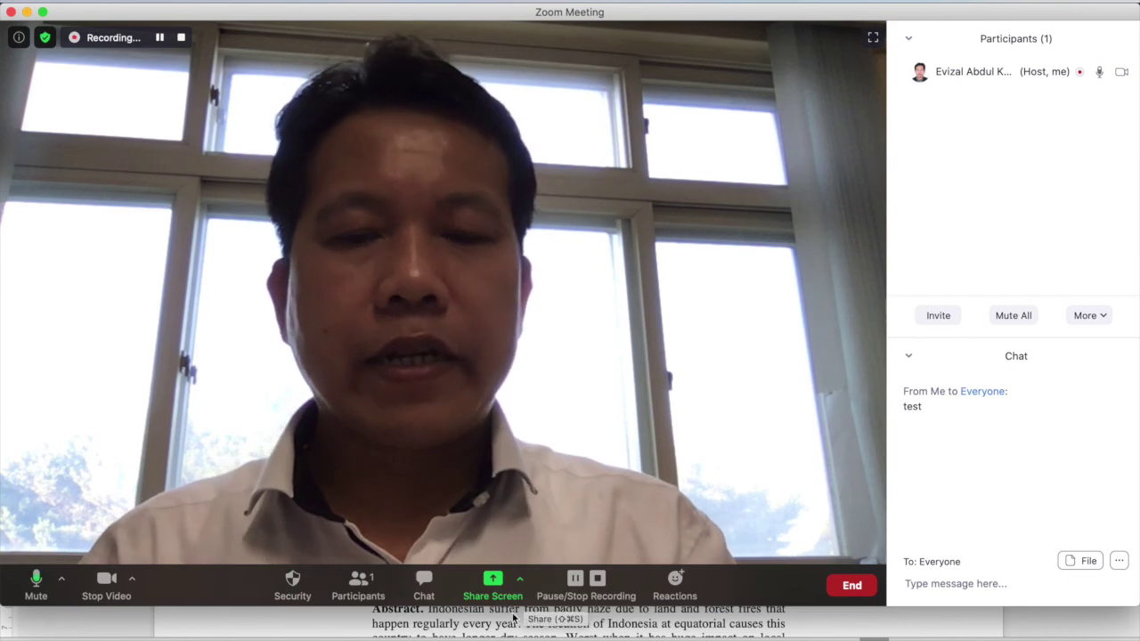
pyautogui.click(498, 589)
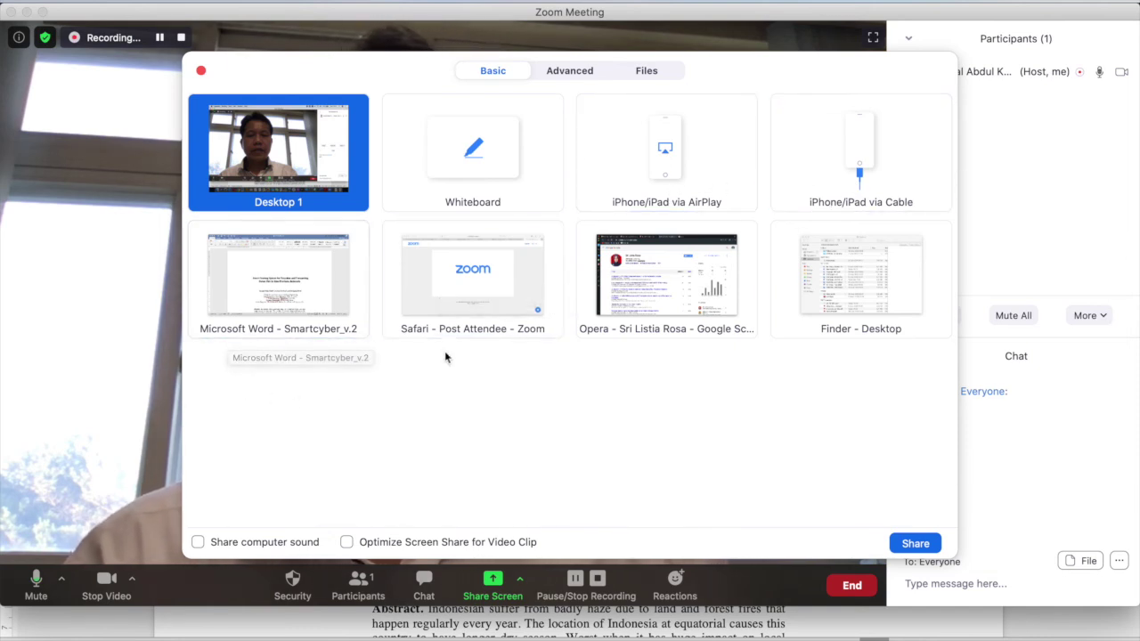
pyautogui.click(474, 174)
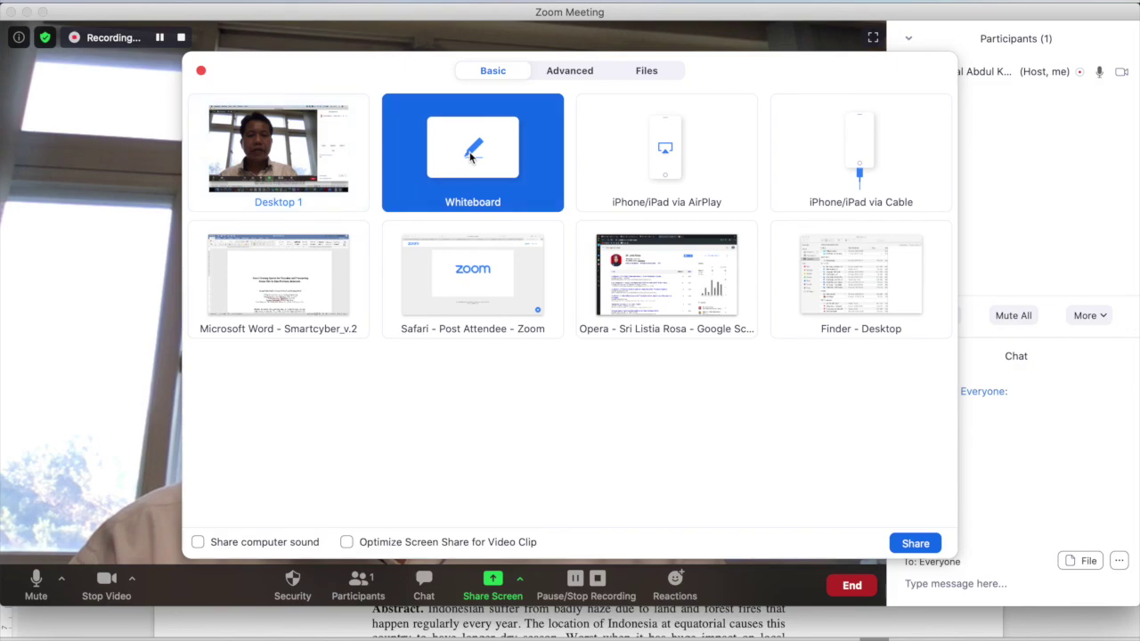
pyautogui.click(913, 542)
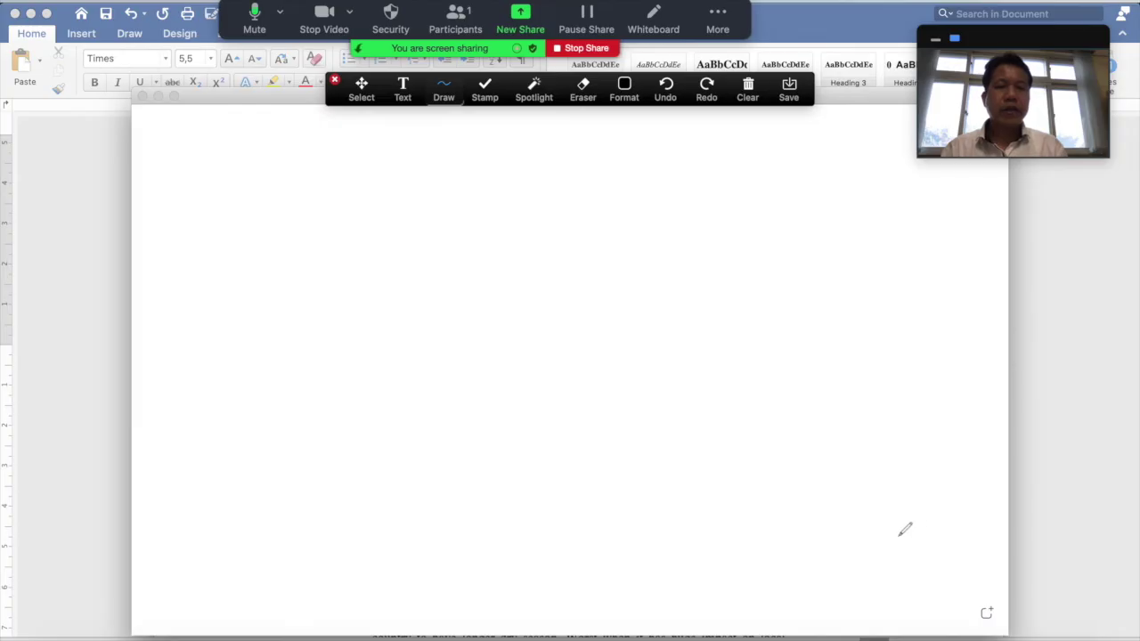
# Sketch two freehand strokes on the whiteboard, then stop sharing it
pyautogui.moveTo(250, 307); pyautogui.dragTo(521, 312)
pyautogui.moveTo(655, 351); pyautogui.dragTo(661, 396)
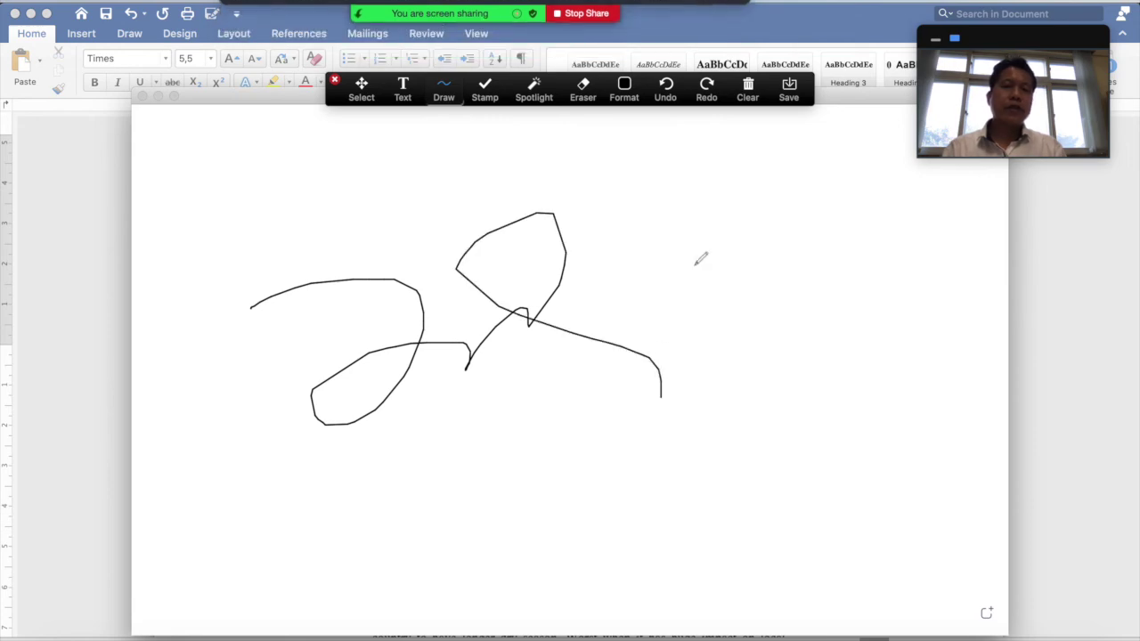
pyautogui.click(577, 10)
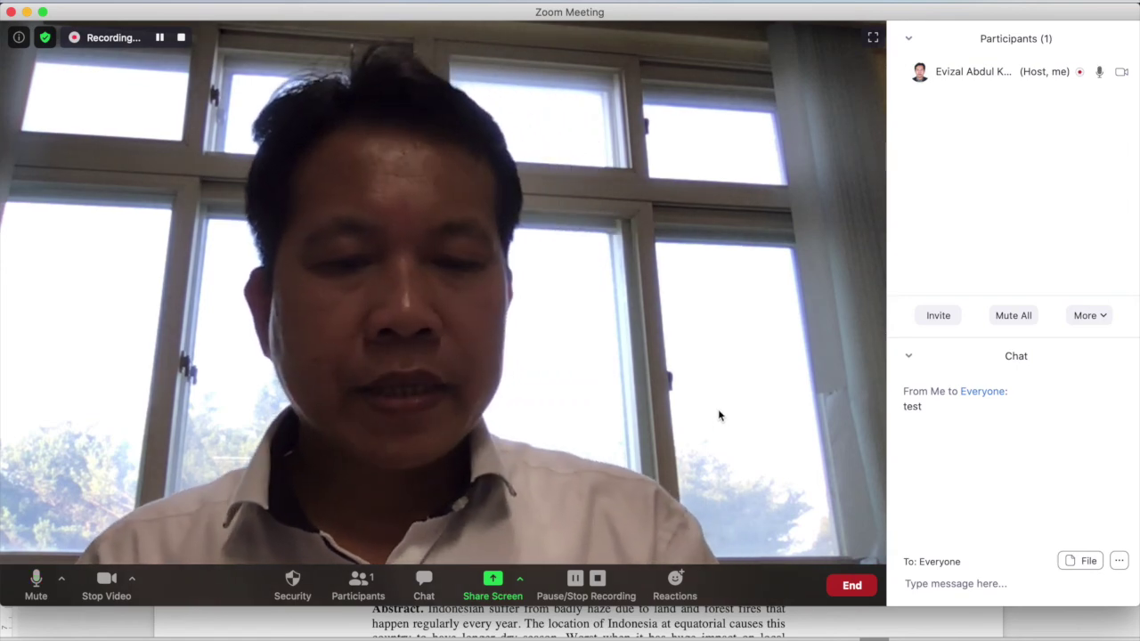
# Close the Participants panel and then the Chat panel from their header menus
pyautogui.click(909, 39)
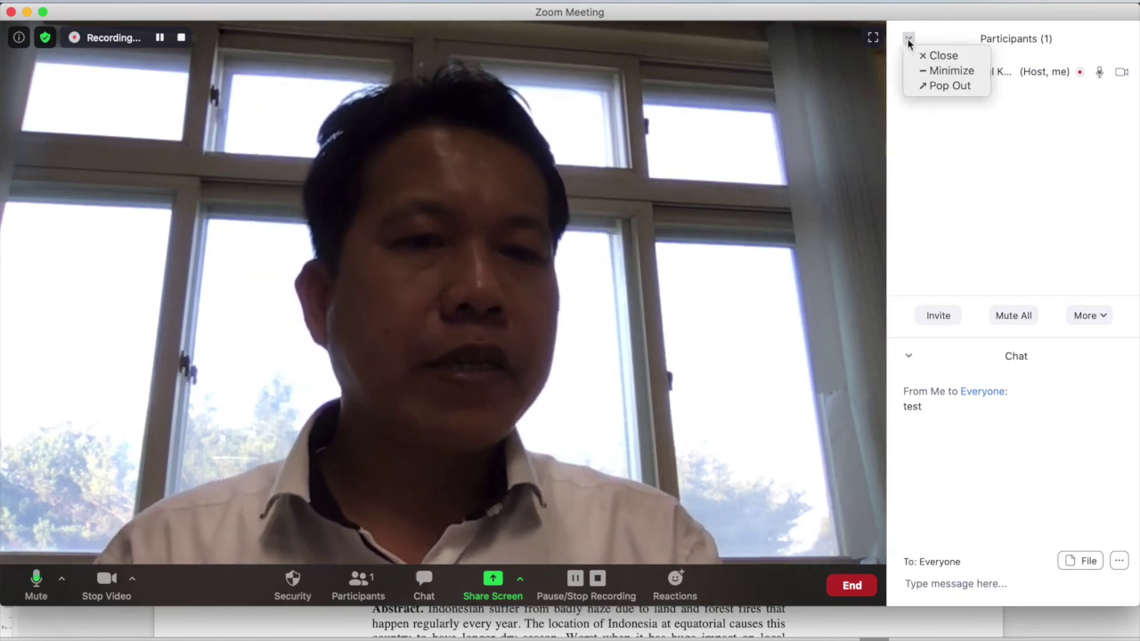
pyautogui.click(926, 53)
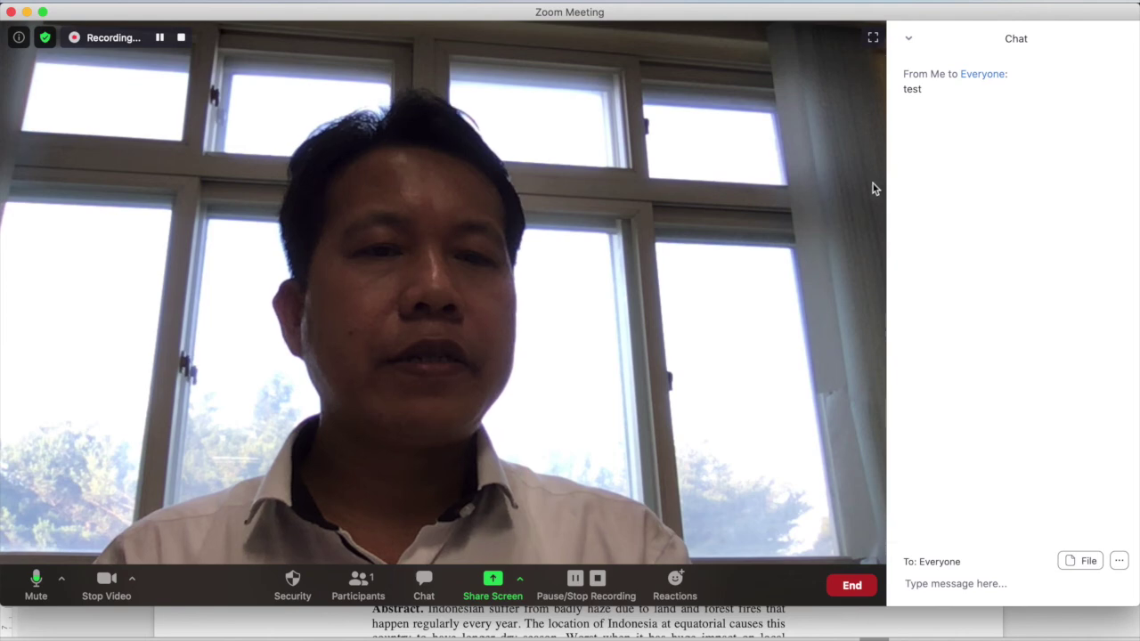
pyautogui.click(908, 39)
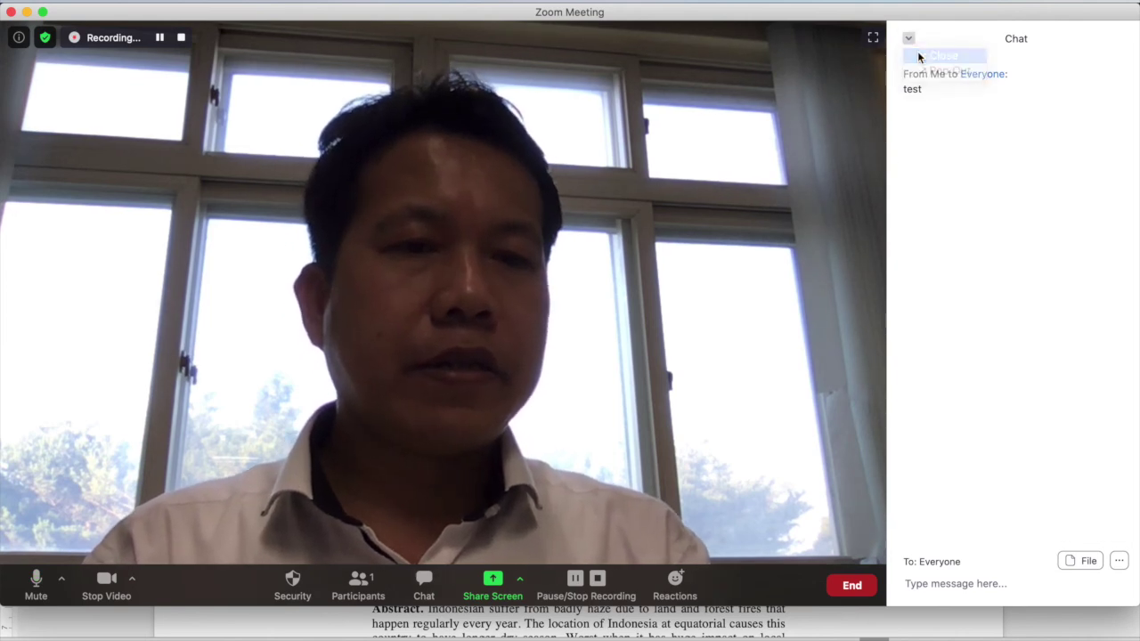
pyautogui.click(921, 56)
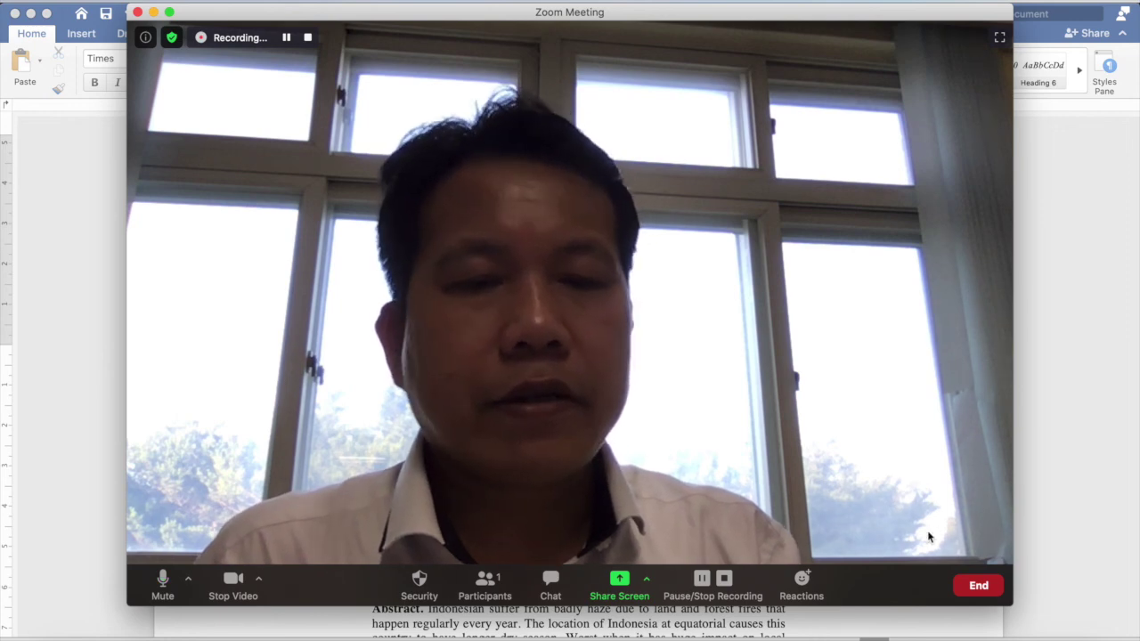
# Choose End, then End Meeting for All to close the meeting
pyautogui.click(979, 588)
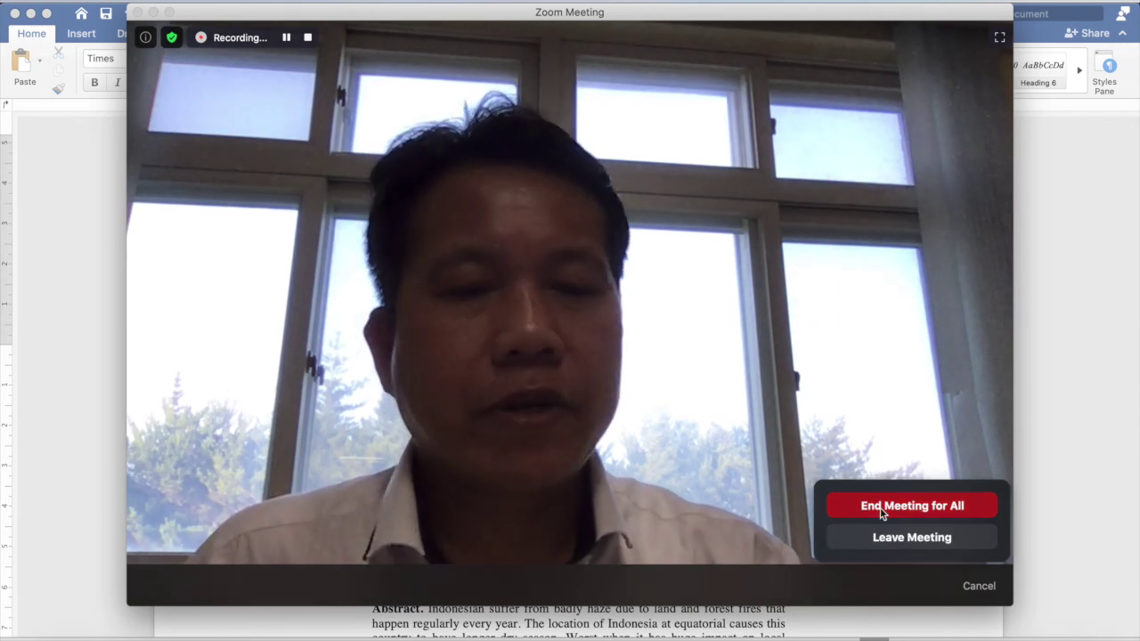
pyautogui.click(879, 509)
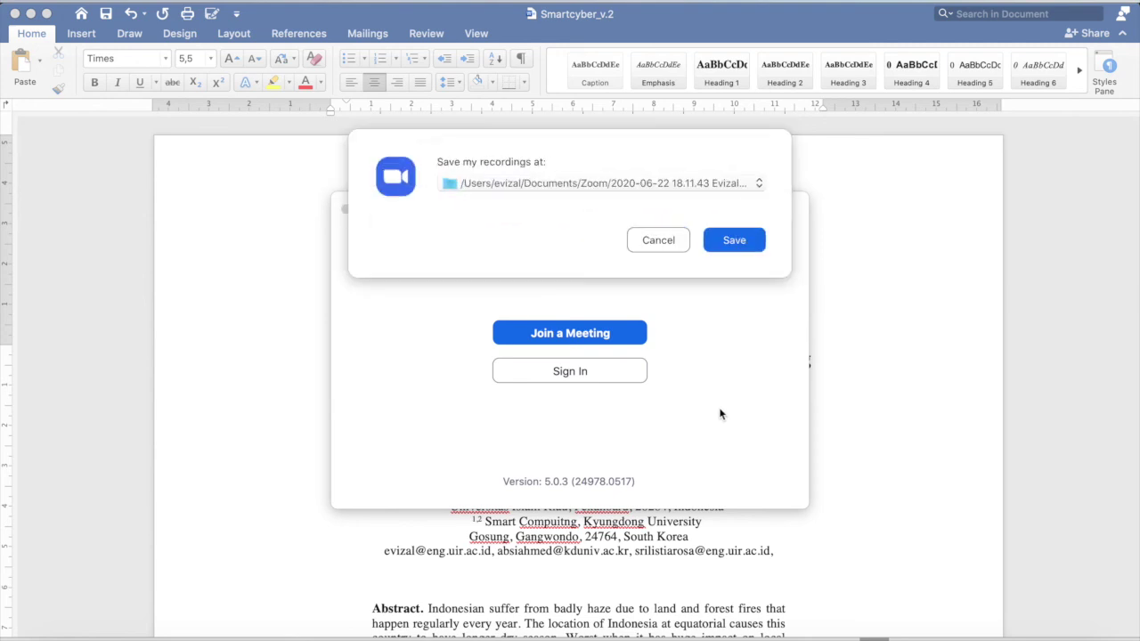
# Keep the current Zoom recordings path as the location and save the recordings
pyautogui.click(636, 184)
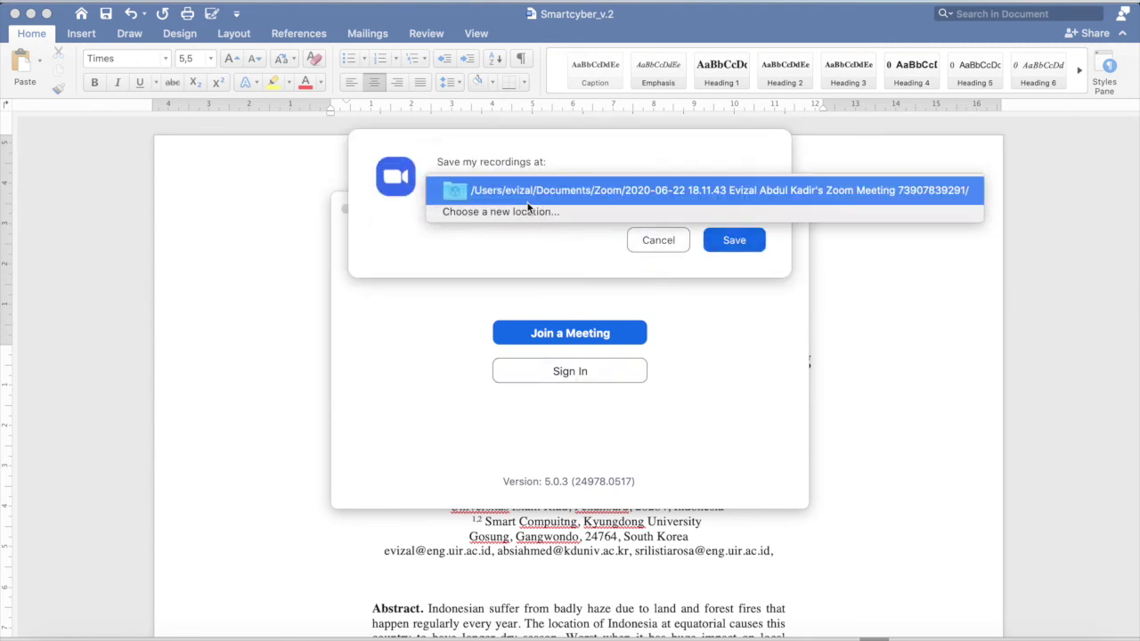
pyautogui.click(729, 243)
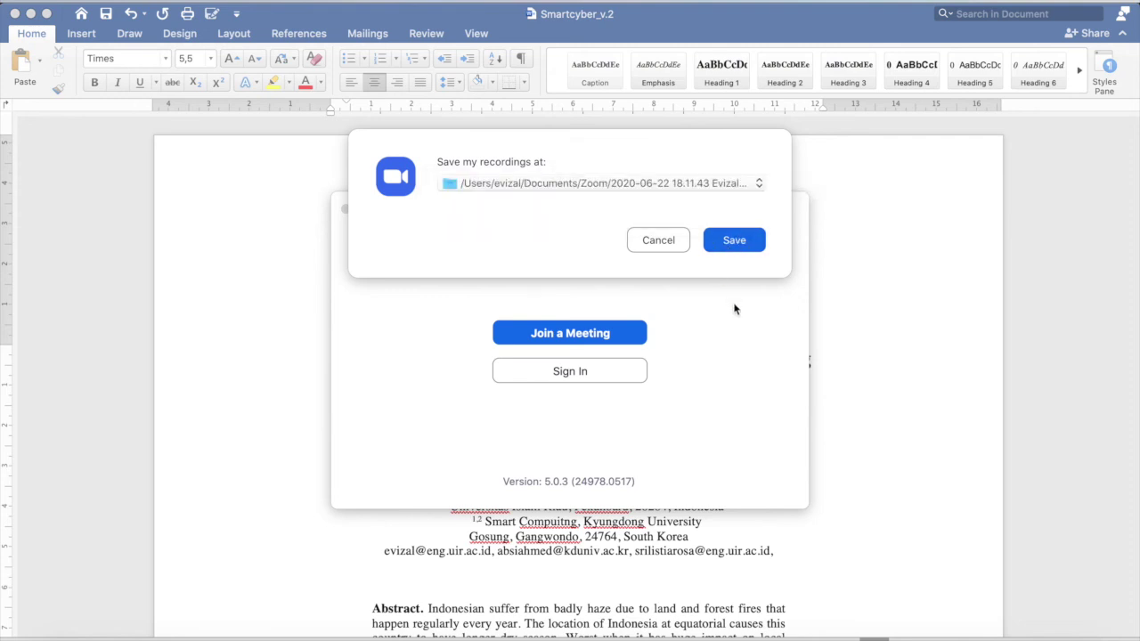
pyautogui.click(736, 240)
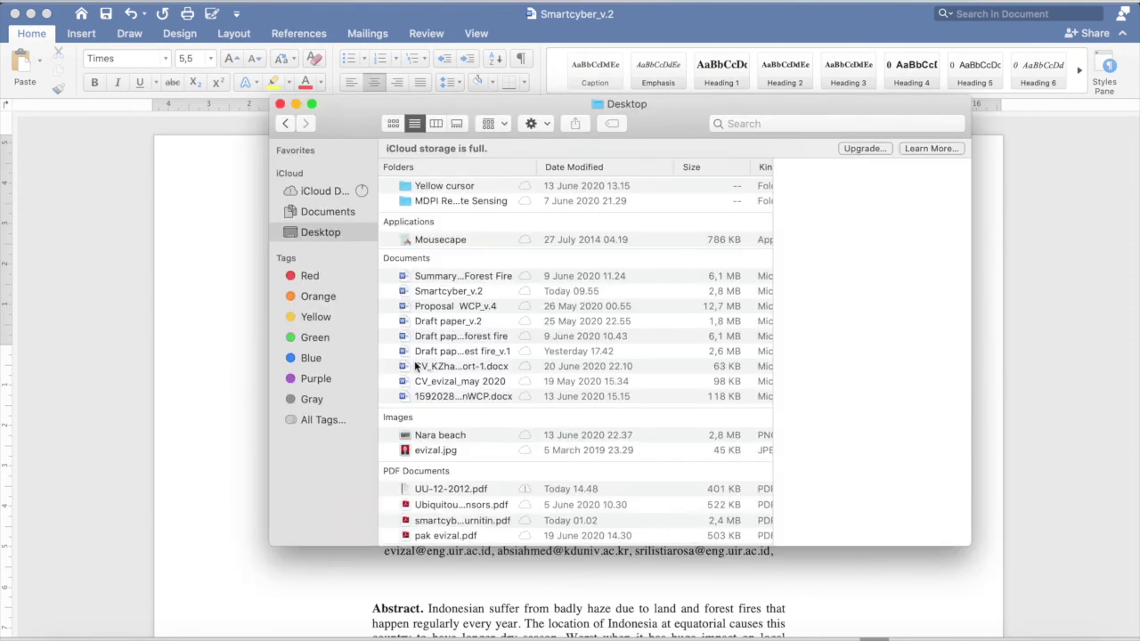
# Go back to the meeting's recording folder and preview zoom_0.mp4
pyautogui.click(346, 226)
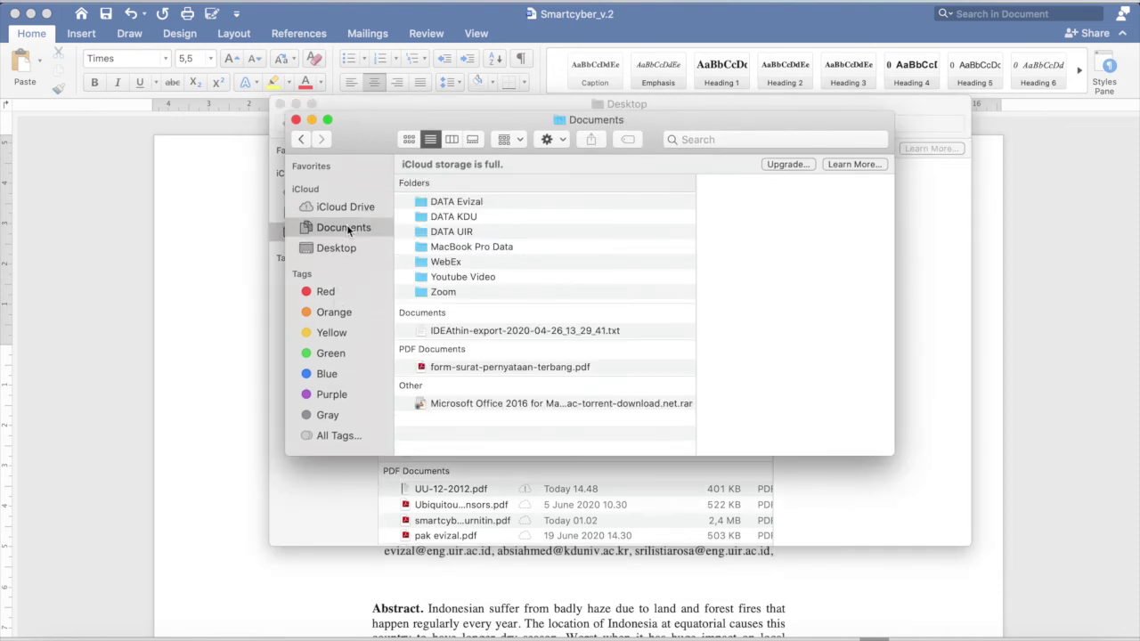
pyautogui.click(302, 140)
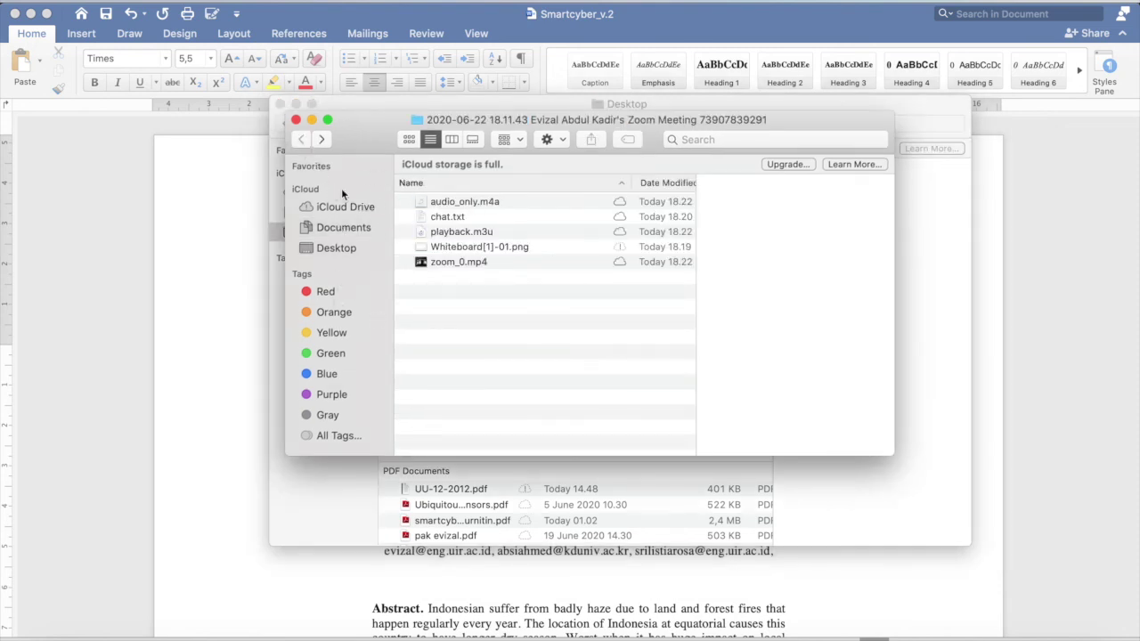
pyautogui.click(456, 263)
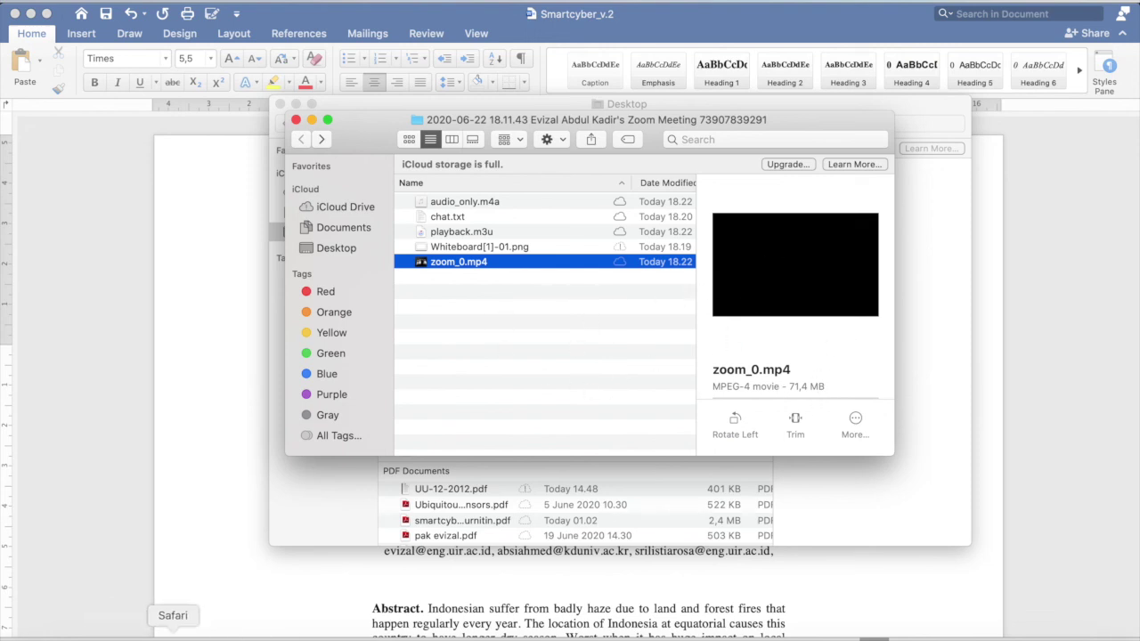
# Bring back the Safari window showing the Zoom page using Mission Control
pyautogui.click(183, 636)
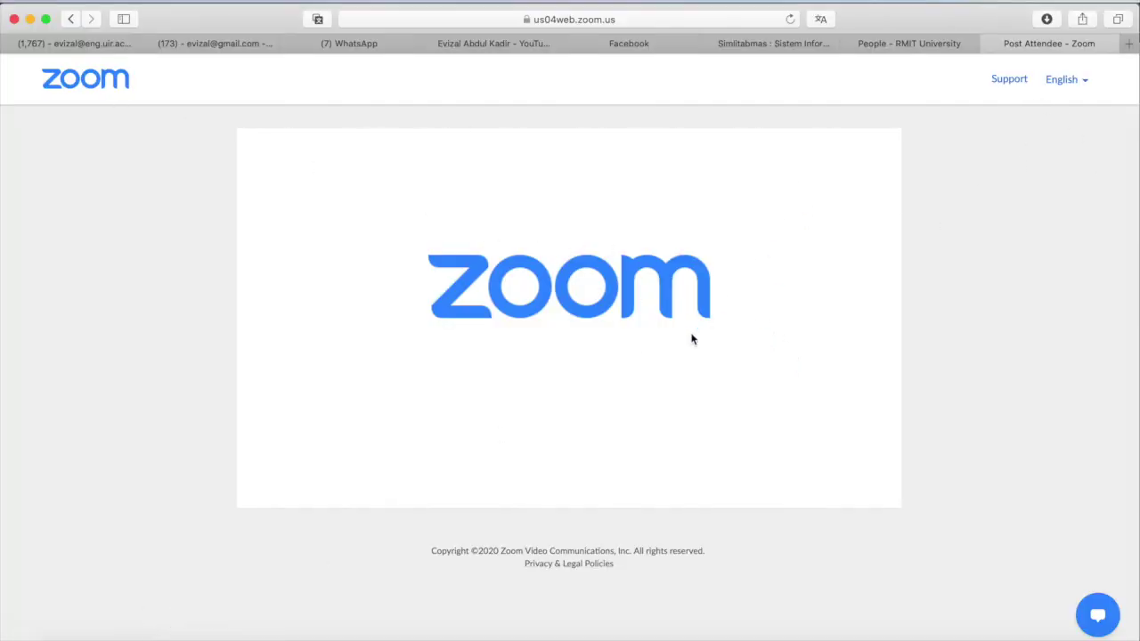
pyautogui.hotkey('ctrl', 'Up')
pyautogui.click(732, 428)
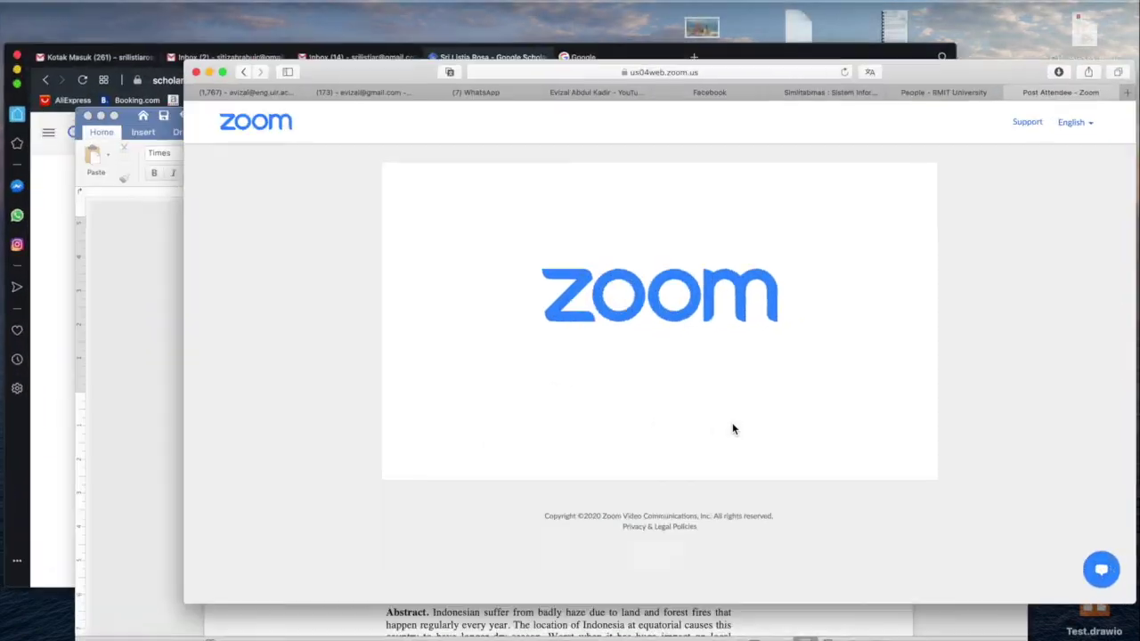